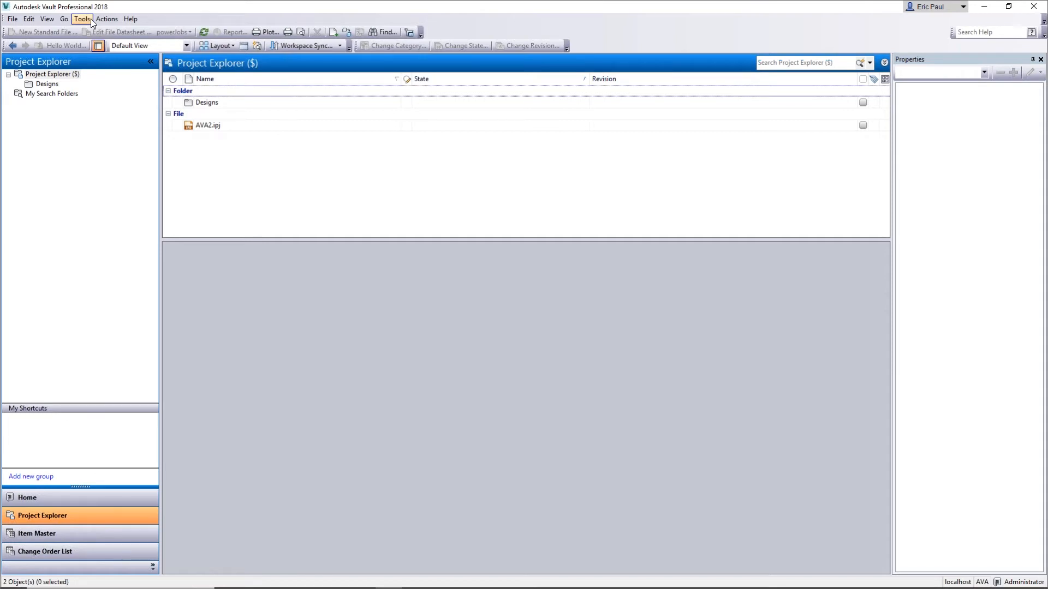
Open the user group management list from the global administration settings.
left_click(90, 18)
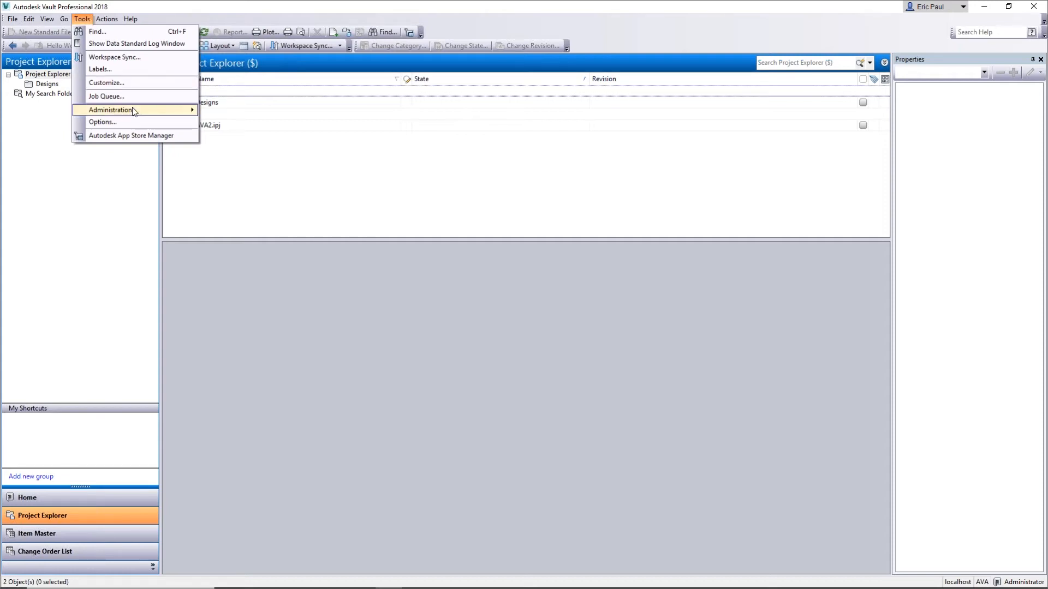
mouse_move(133, 110)
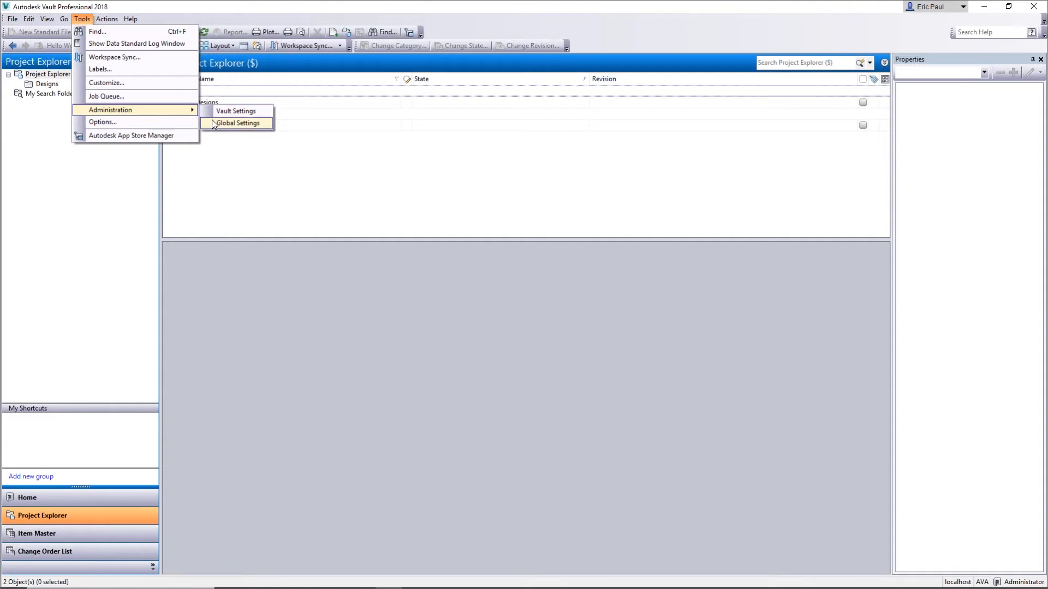
left_click(267, 124)
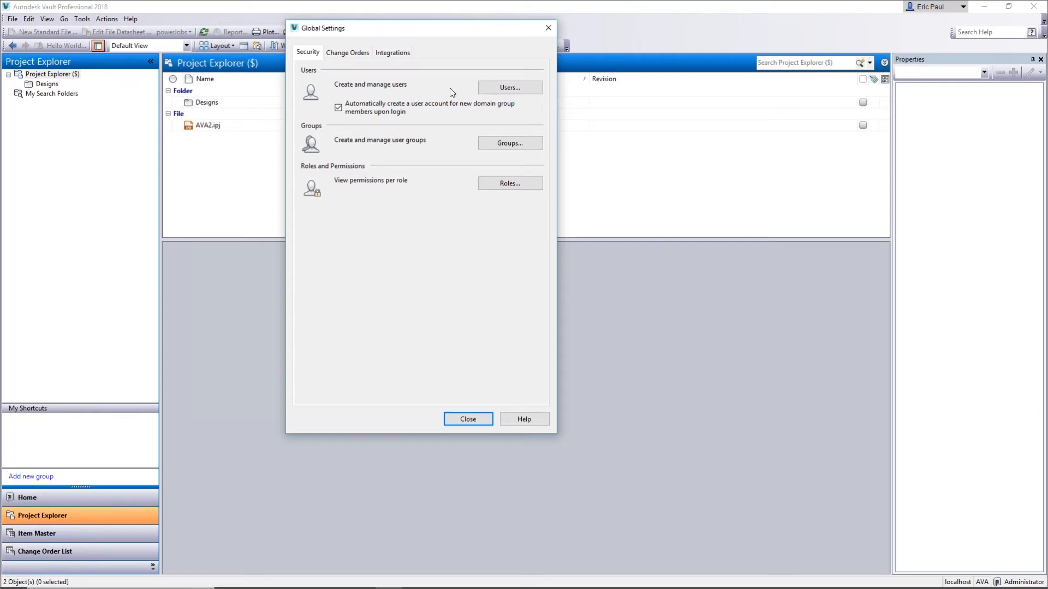
left_click(488, 144)
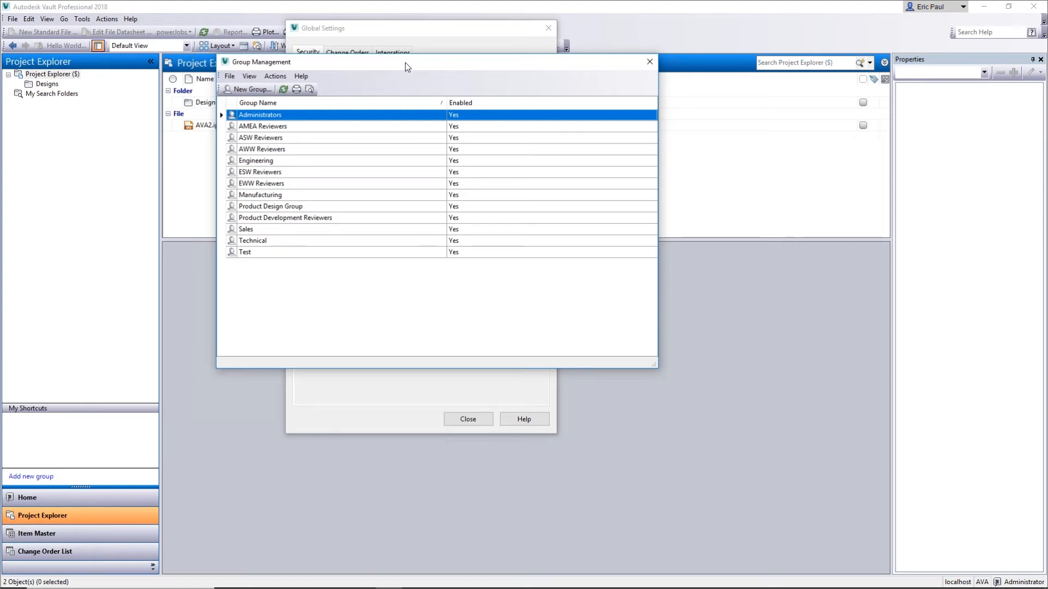
Open the Administrators group for editing.
left_click(302, 161)
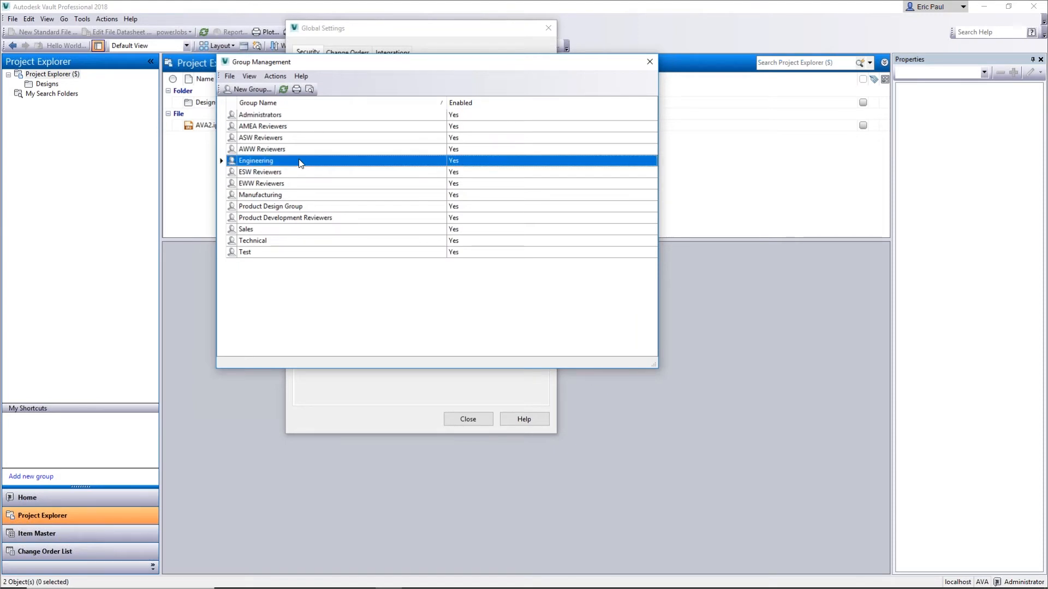
left_click(306, 206)
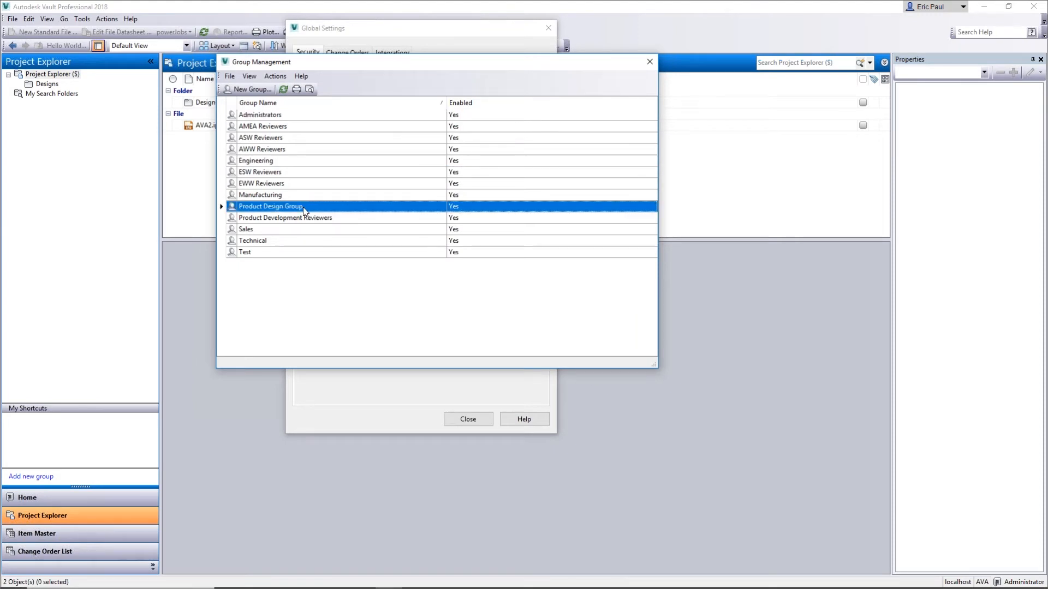
left_click(291, 231)
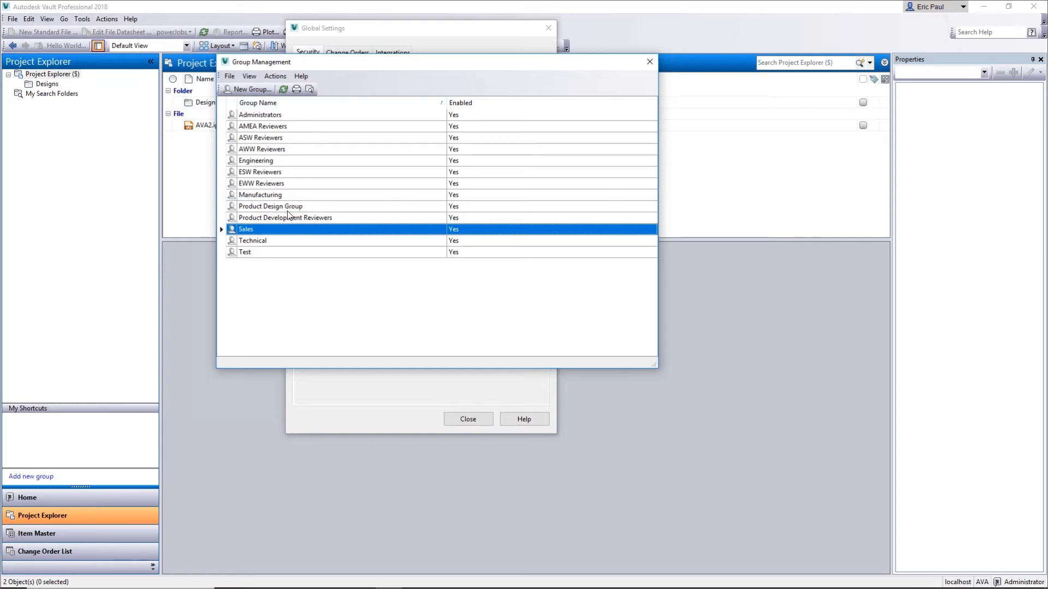
left_click(322, 115)
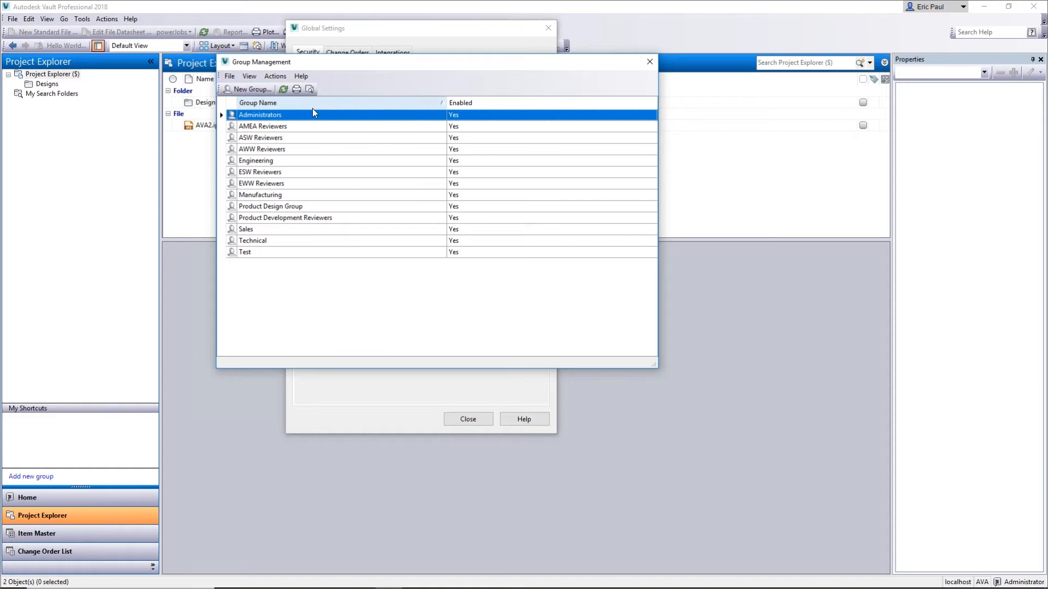
right_click(325, 115)
left_click(378, 123)
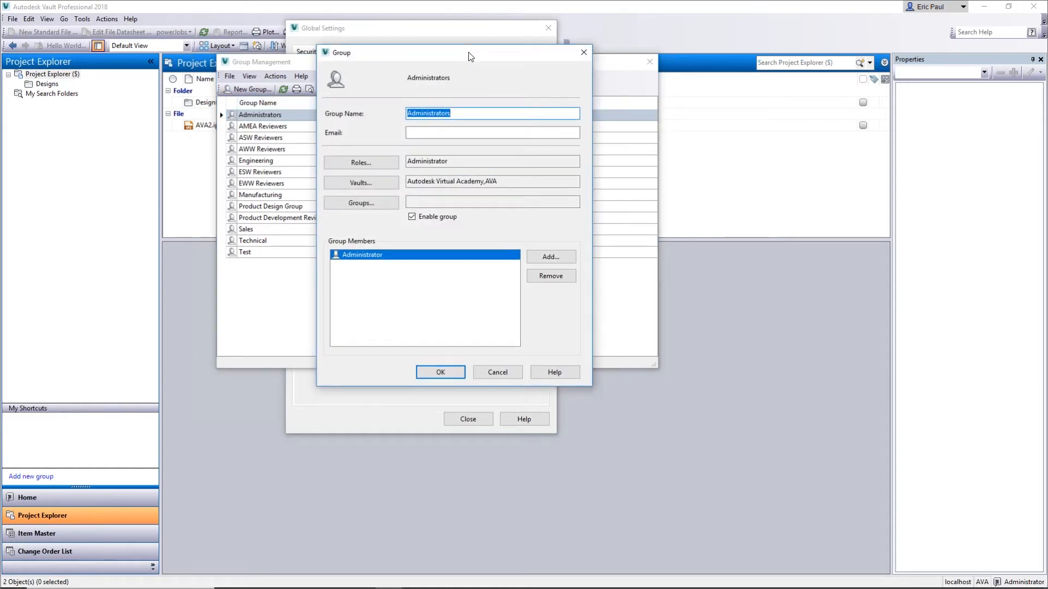
Review which vaults the Administrators group has access to.
left_click(460, 114)
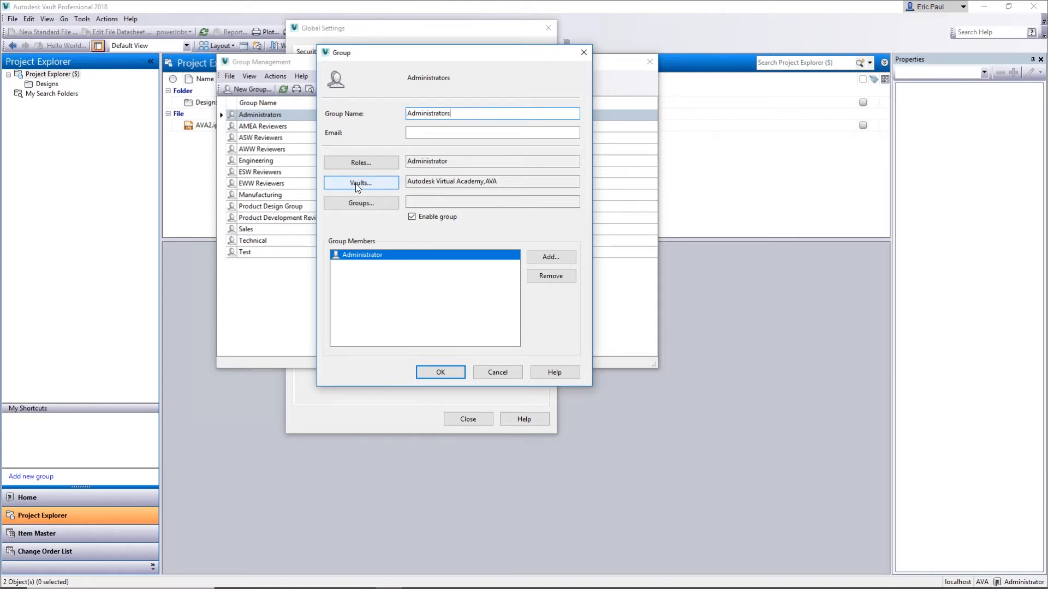
left_click(390, 184)
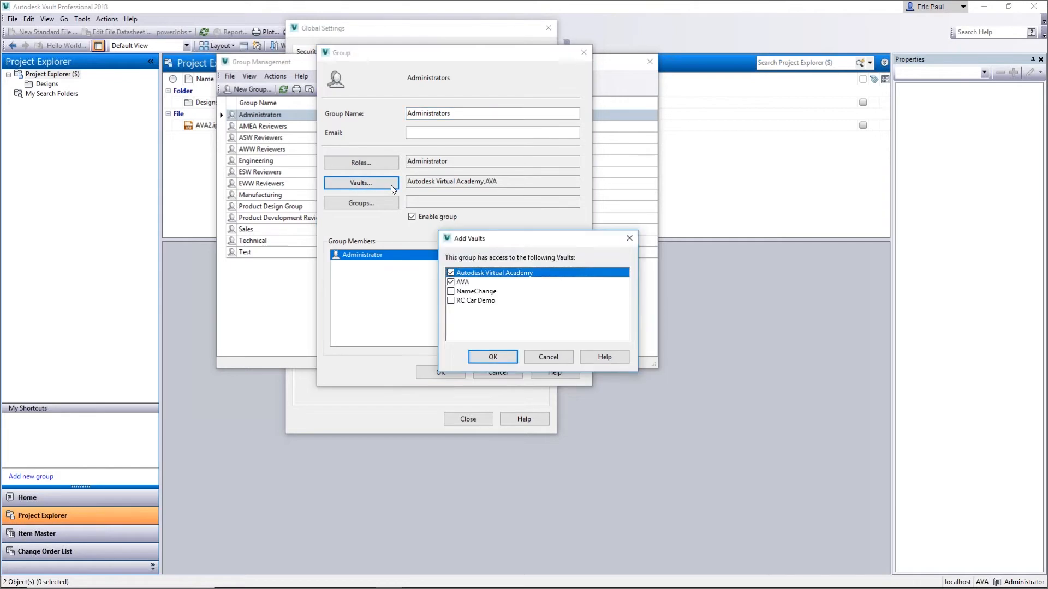
left_click_drag(527, 239, 506, 228)
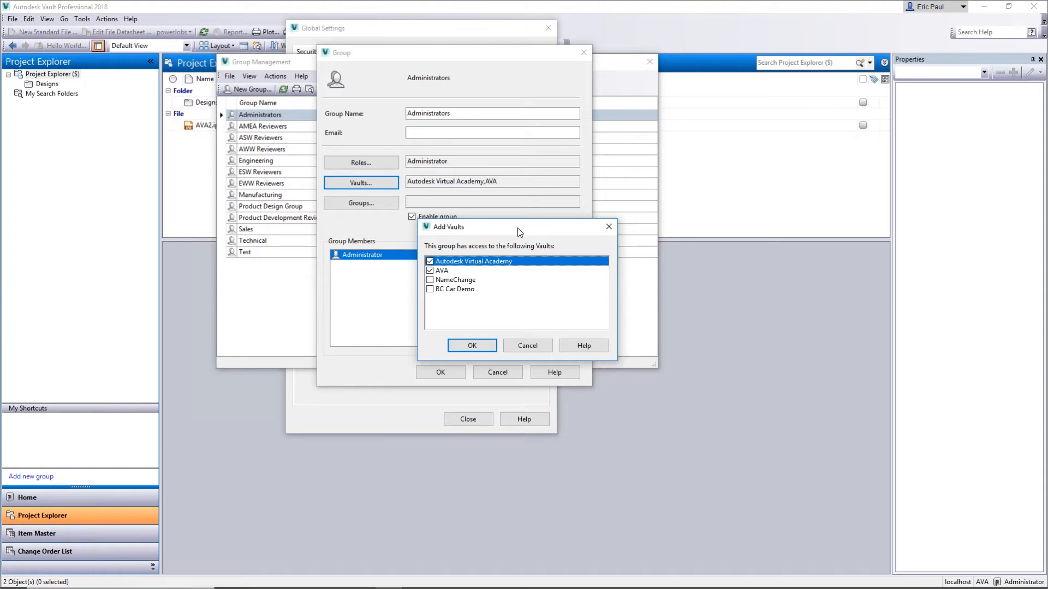
left_click_drag(505, 227, 492, 223)
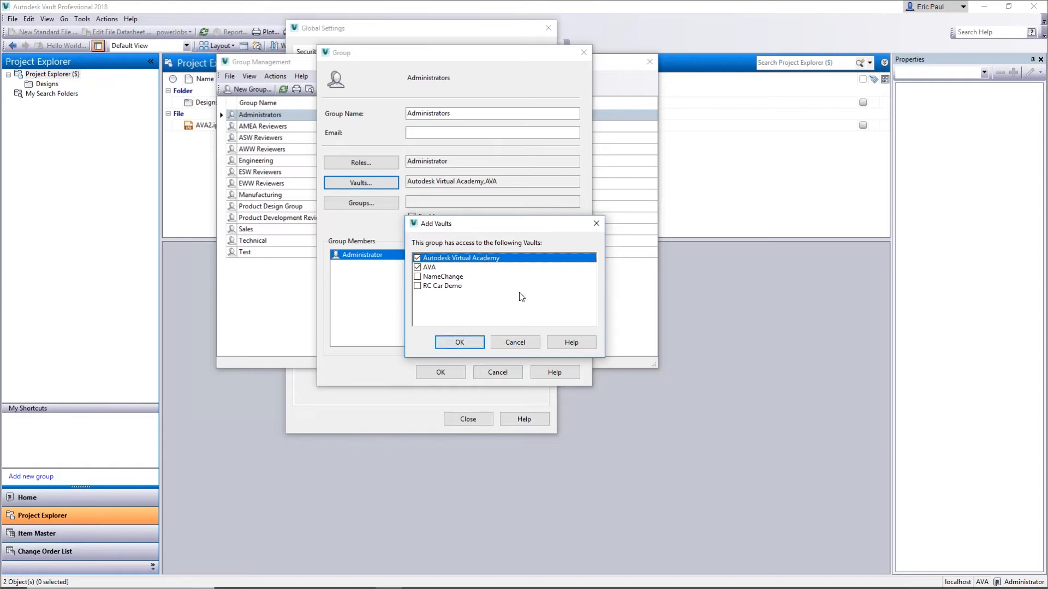
left_click(460, 343)
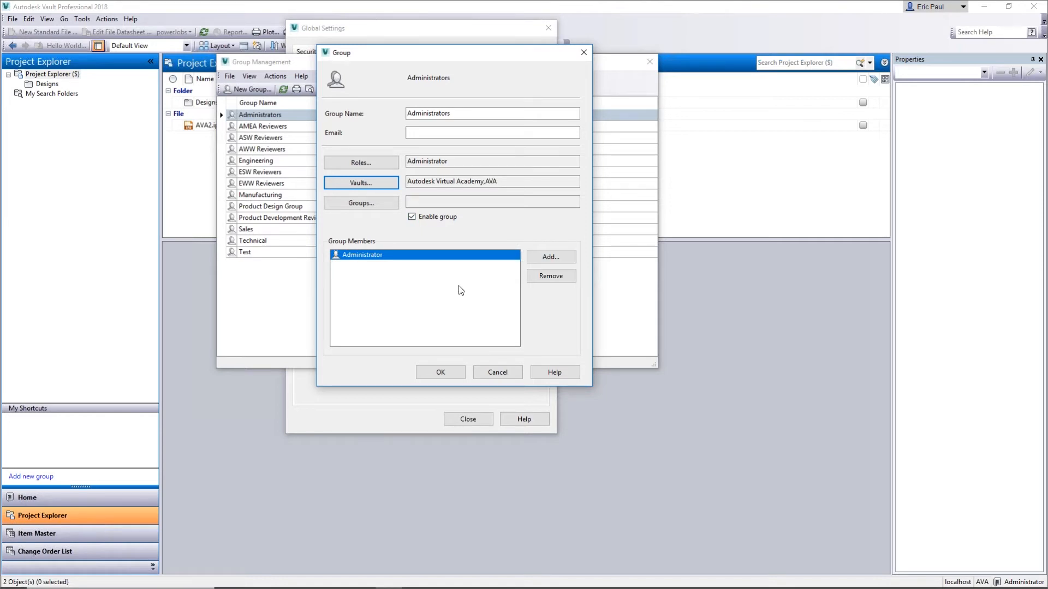
Add Approver, JPAdmin and the two personal user accounts to the Administrators group, save it and close the global settings.
left_click(546, 258)
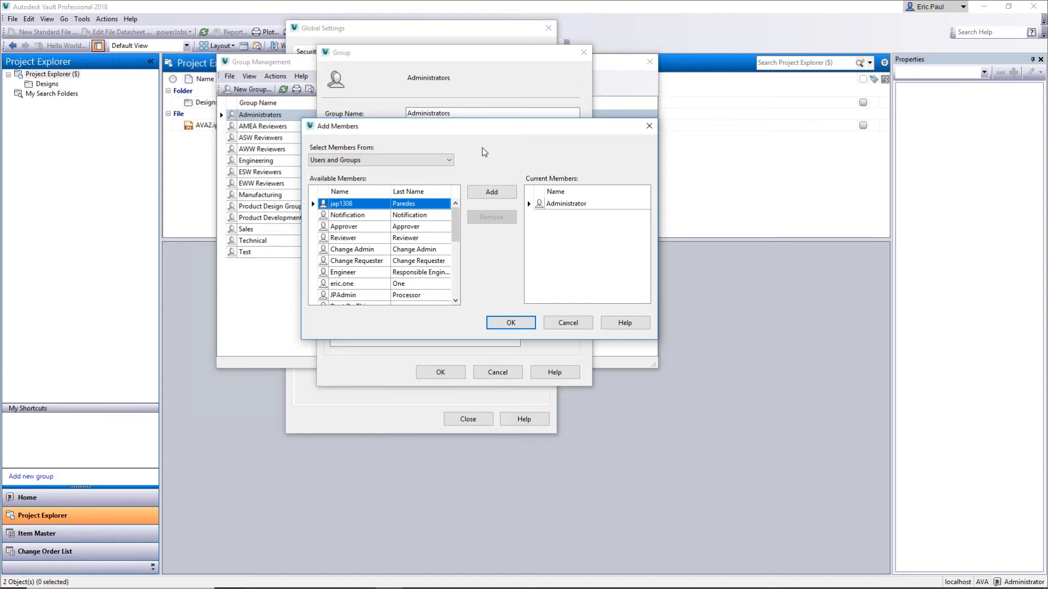
left_click(450, 159)
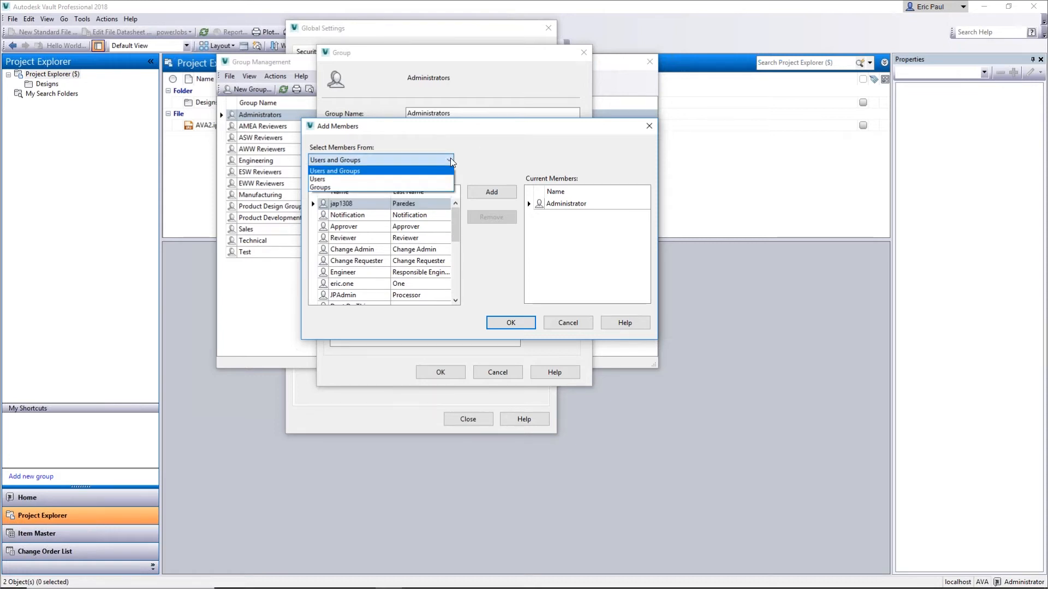
left_click(430, 180)
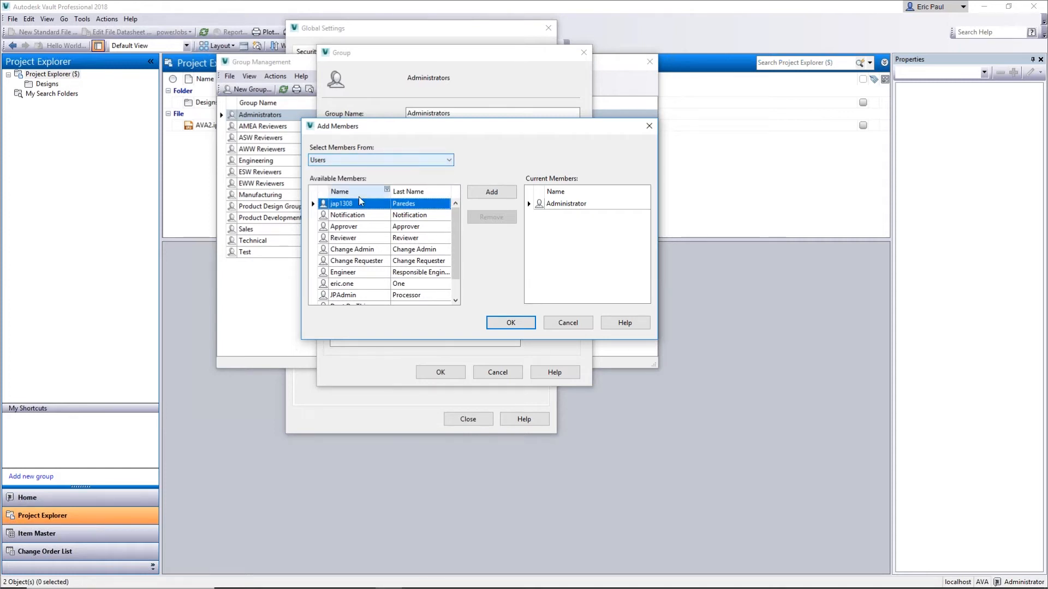
left_click(368, 228, "ctrl")
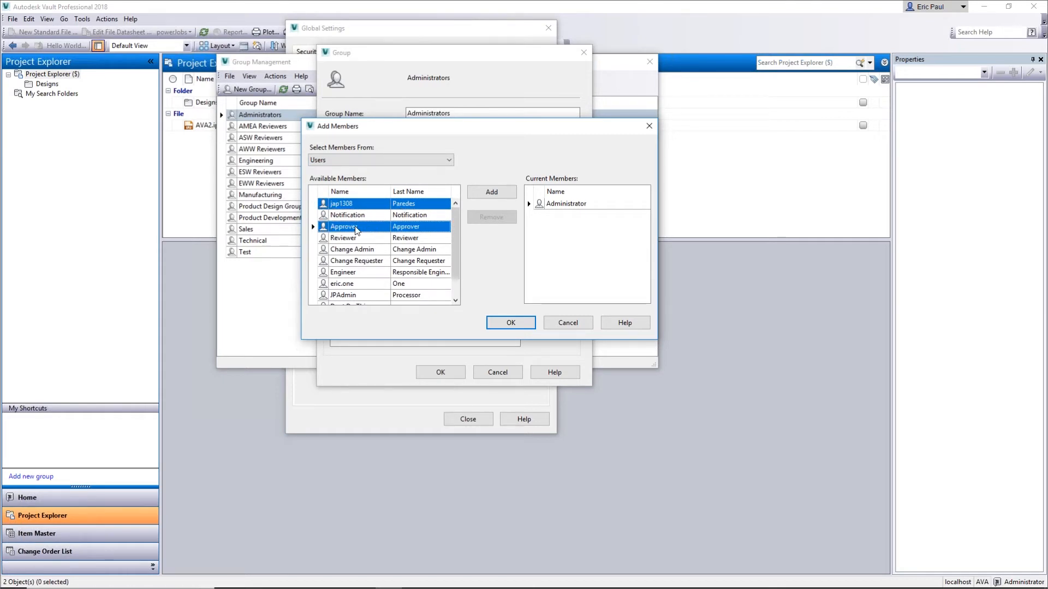
left_click(361, 285, "ctrl")
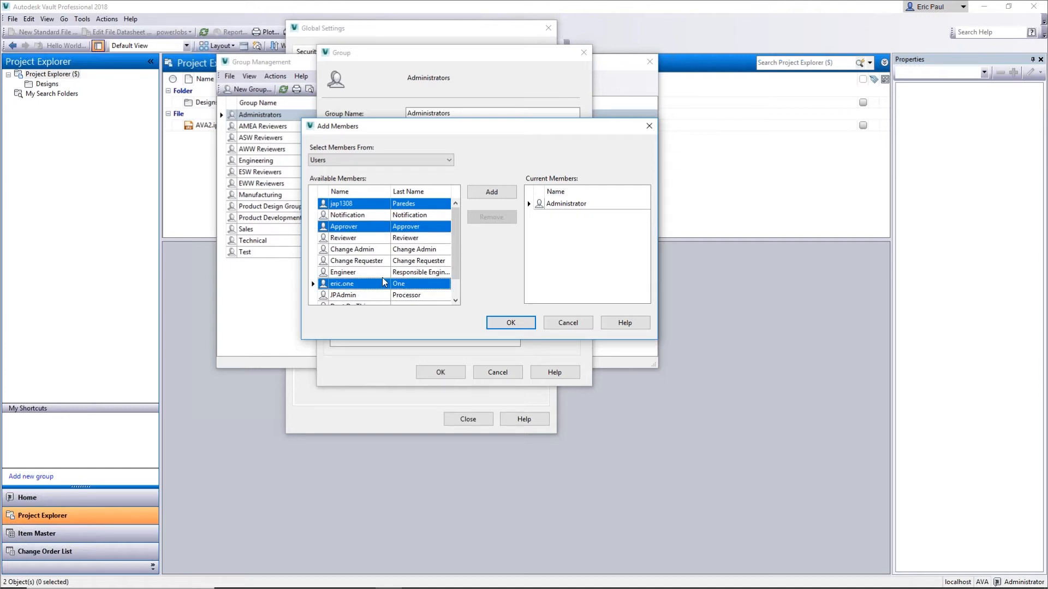
left_click(374, 296, "ctrl")
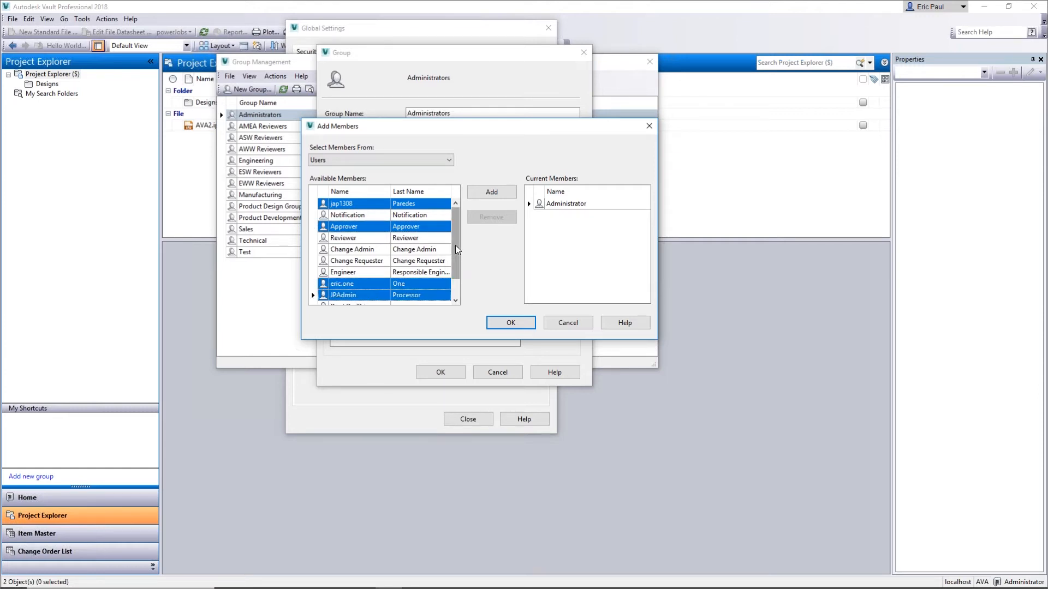
left_click(479, 196)
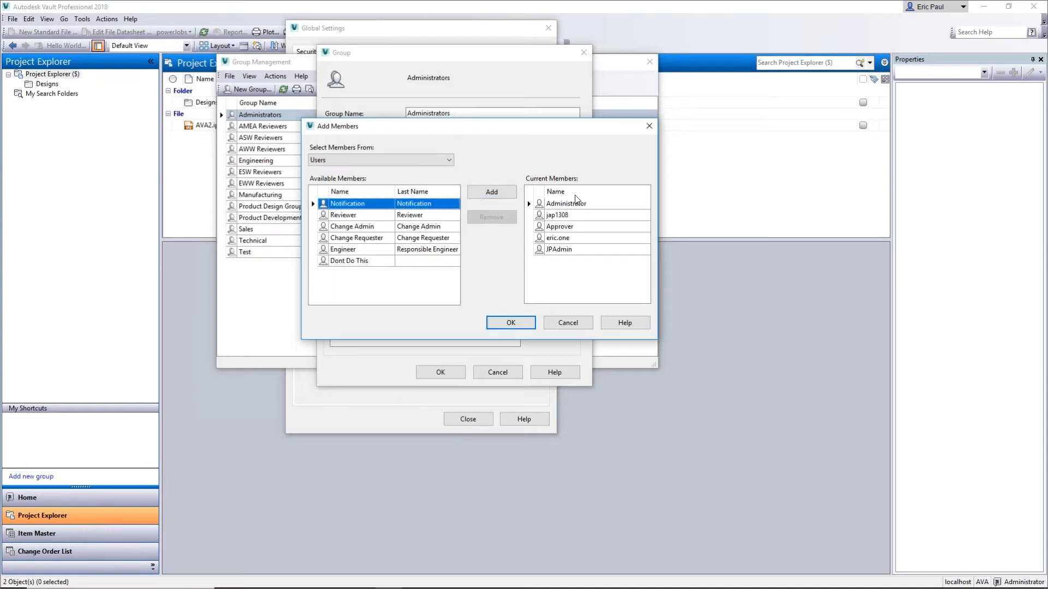
left_click(516, 323)
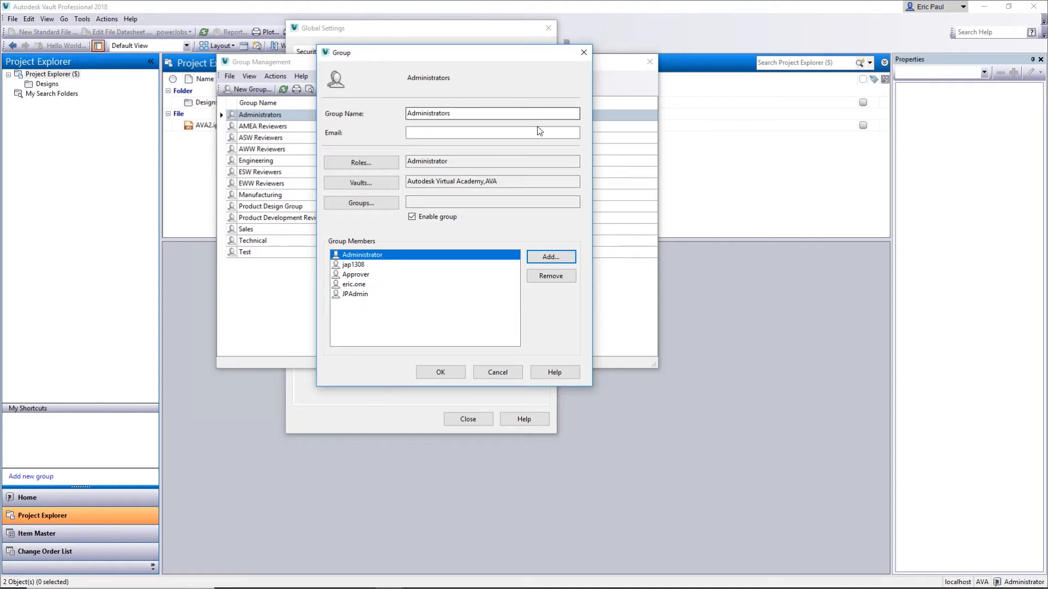
left_click(444, 371)
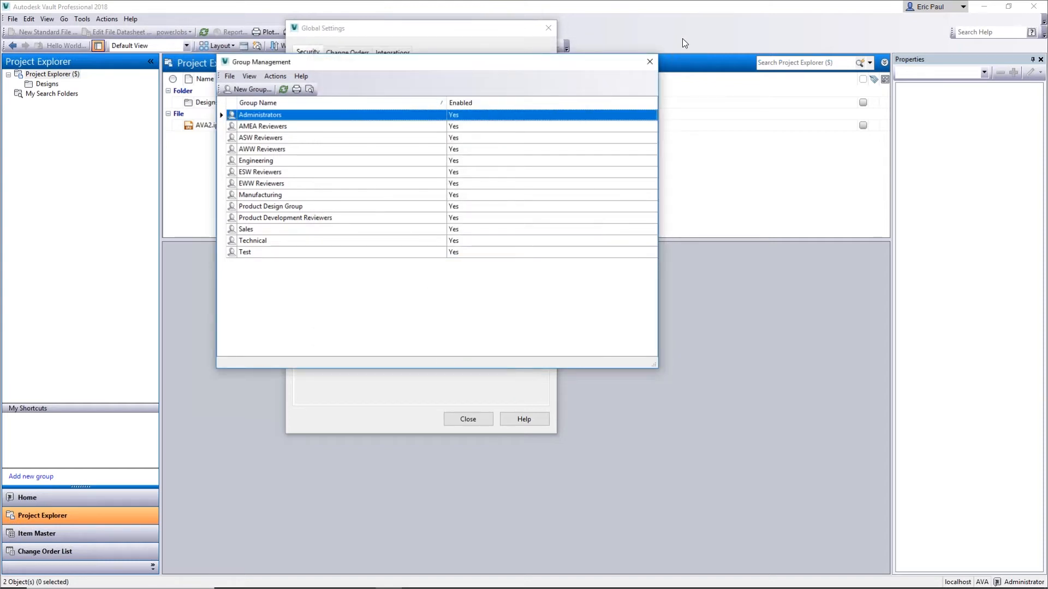
left_click(650, 63)
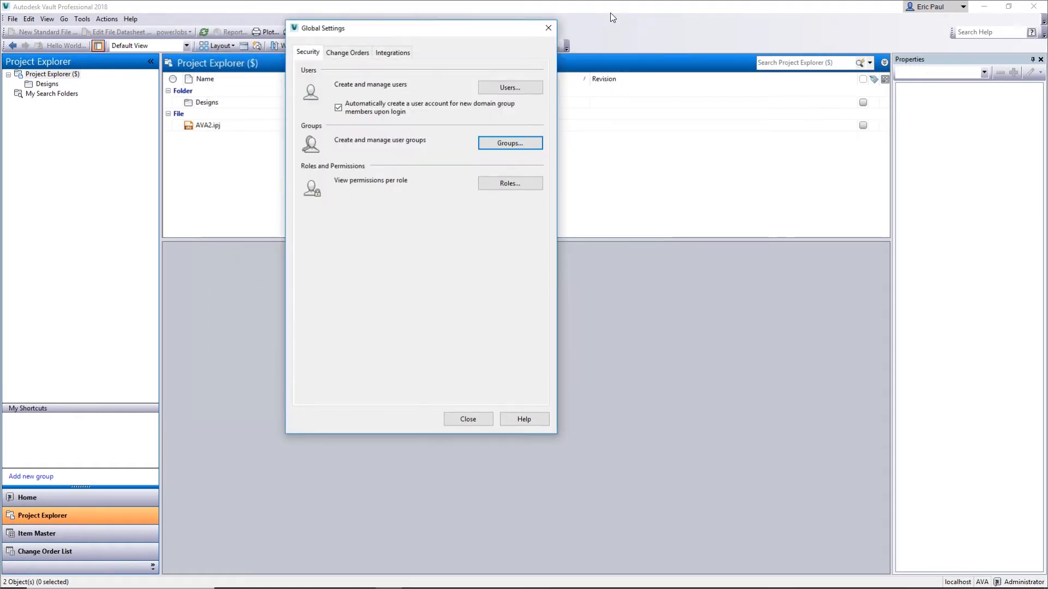
left_click(478, 420)
Open the lifecycle definitions from the behavior options in the vault settings.
left_click(82, 18)
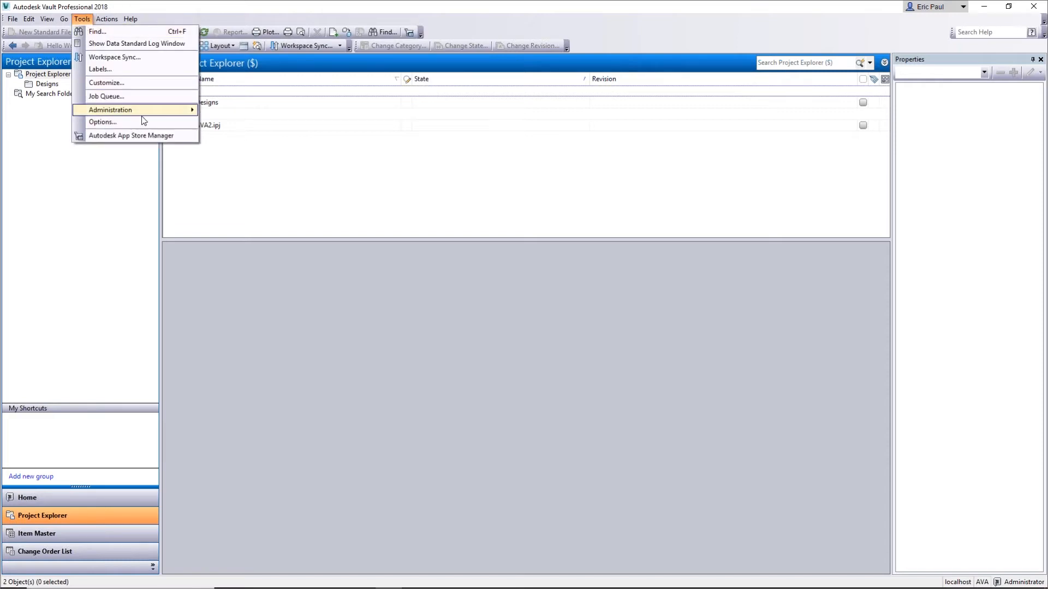
mouse_move(144, 118)
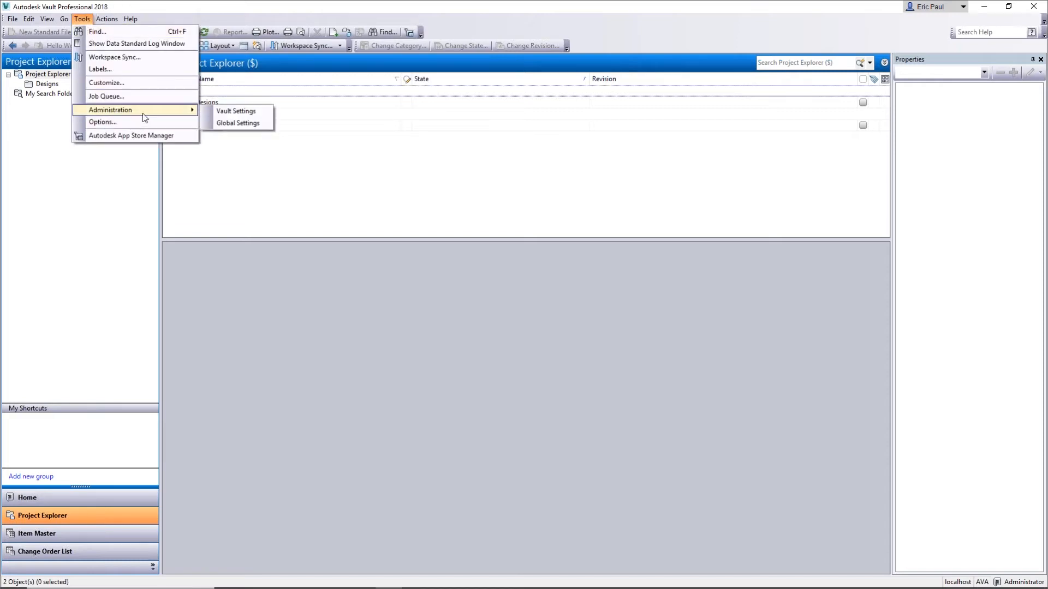
left_click(236, 111)
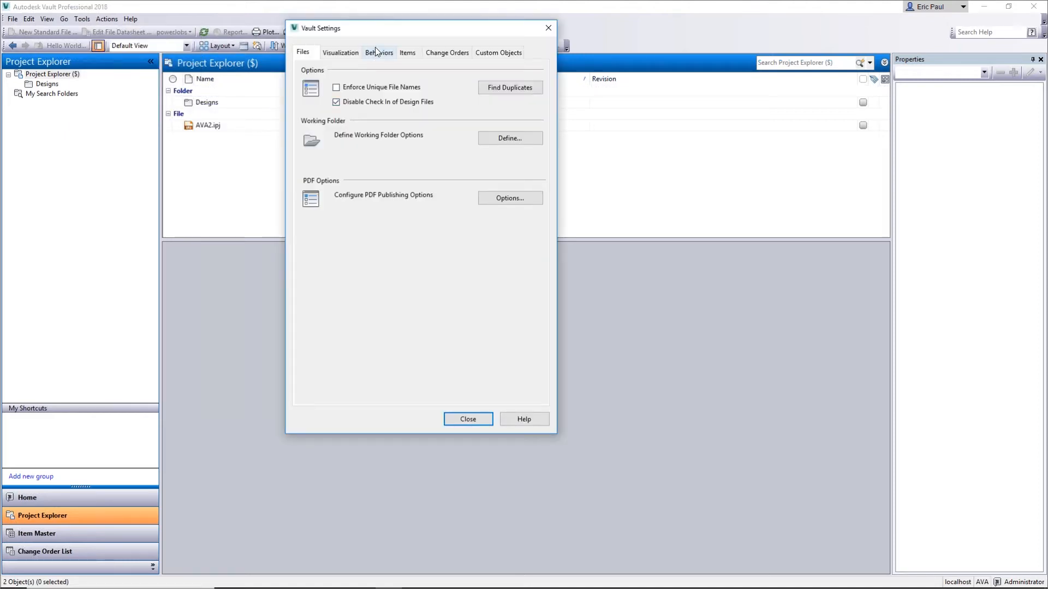
left_click(384, 57)
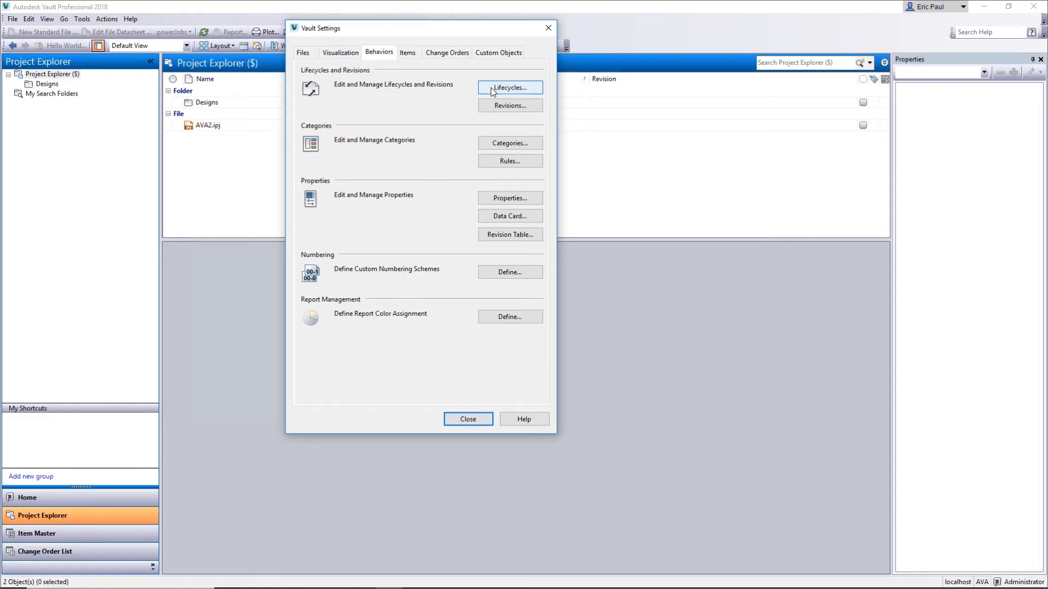
left_click(486, 90)
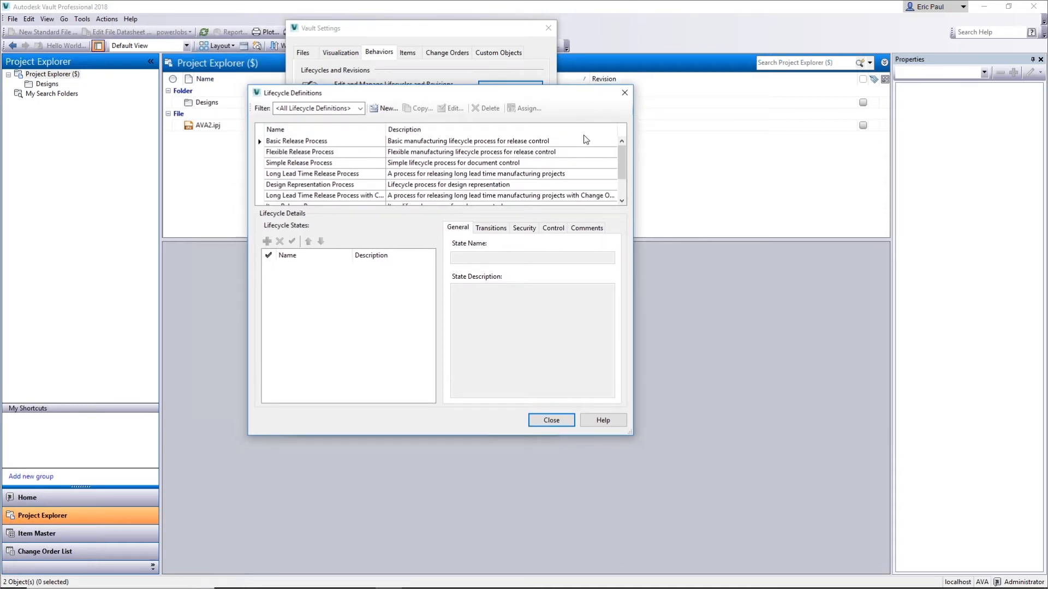
Open the Basic Release Process lifecycle definition for editing.
mouse_move(623, 153)
left_mouse_down()
mouse_move(616, 172)
mouse_move(616, 152)
left_mouse_up()
left_click(335, 173)
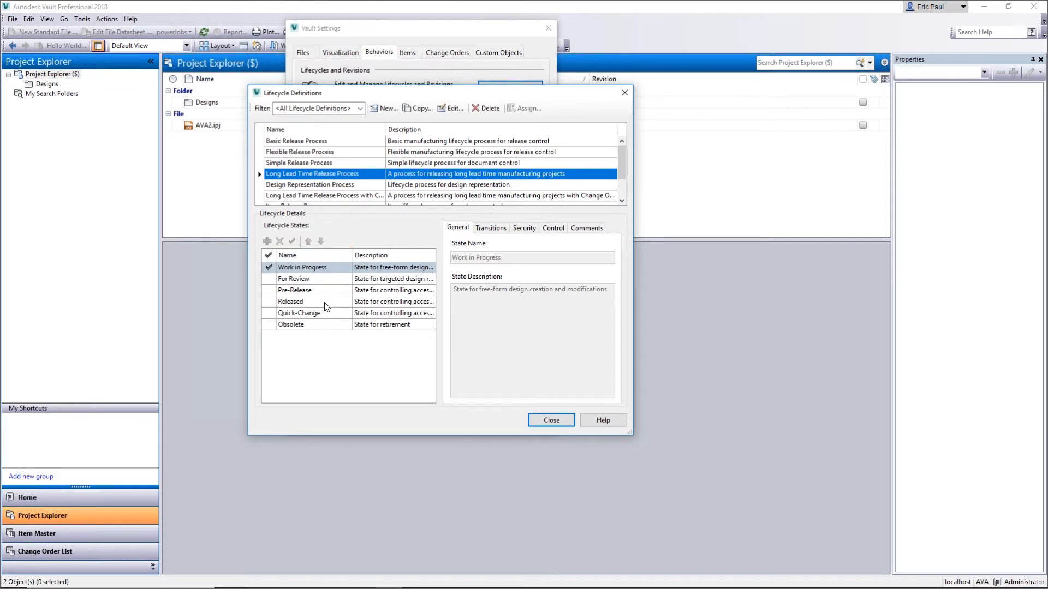
left_click(351, 143)
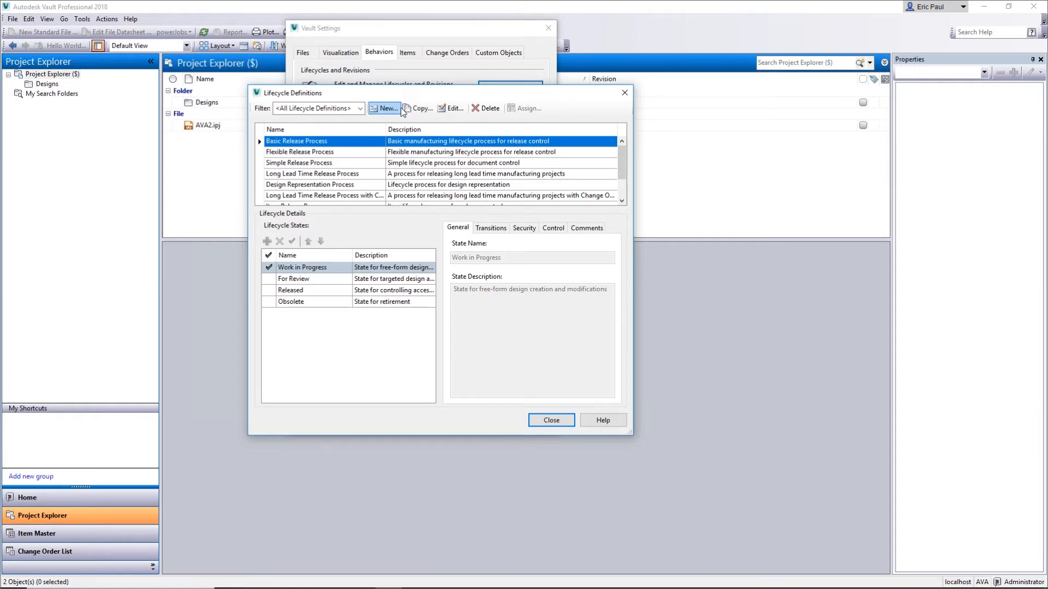
left_click(453, 109)
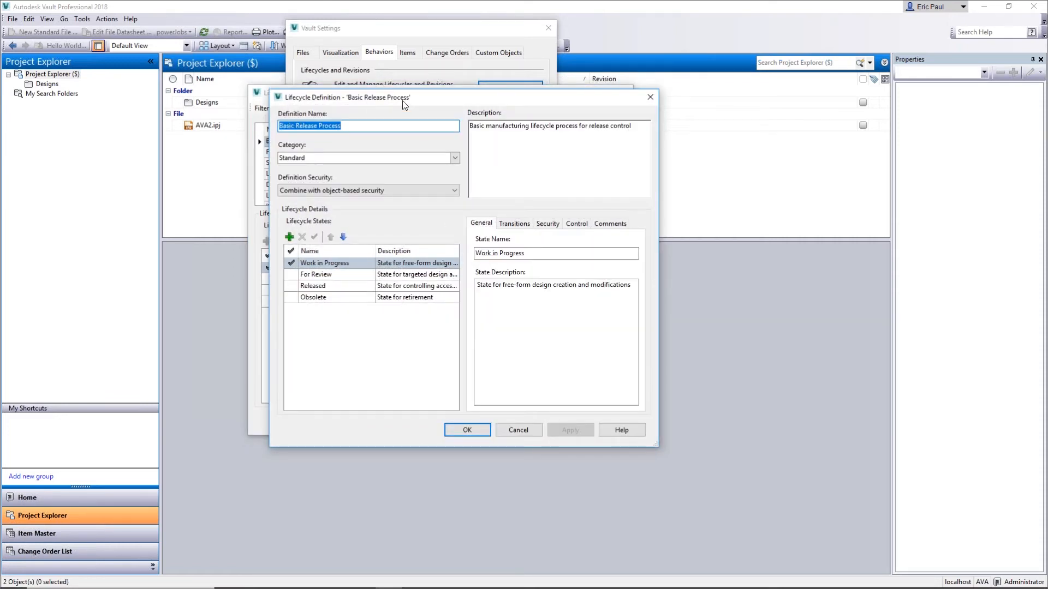
left_click(366, 127)
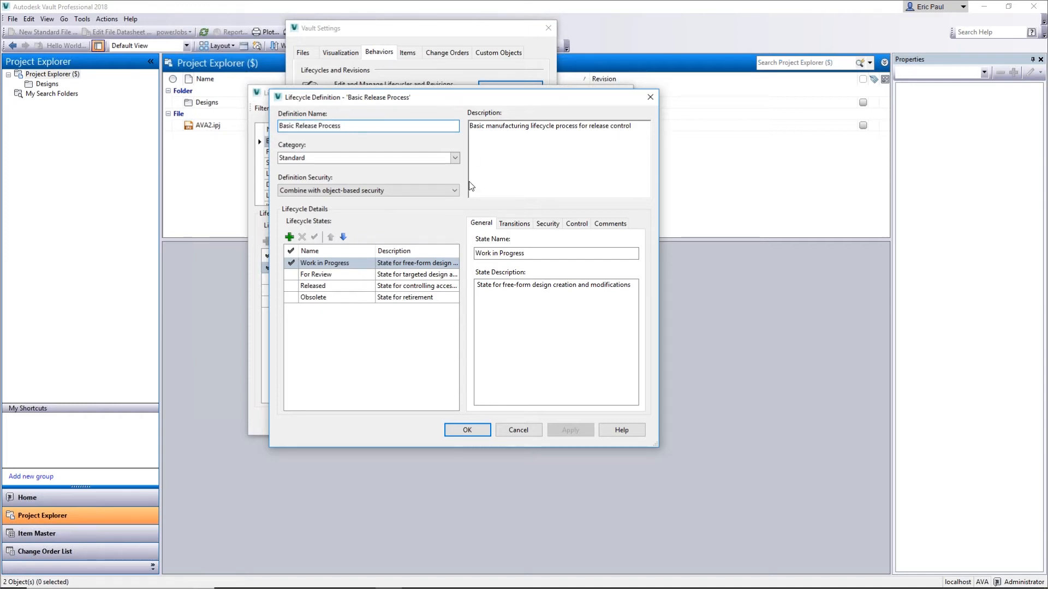
Delete the Obsolete state from the Basic Release Process lifecycle and apply the change.
left_click(344, 275)
left_click(342, 286)
left_click(331, 300)
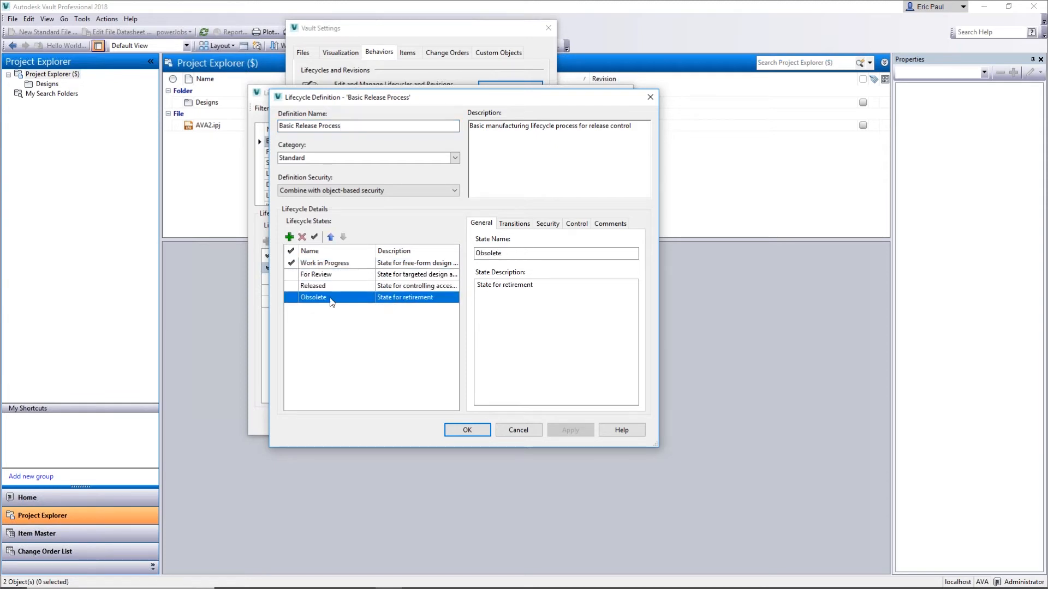
left_click(301, 237)
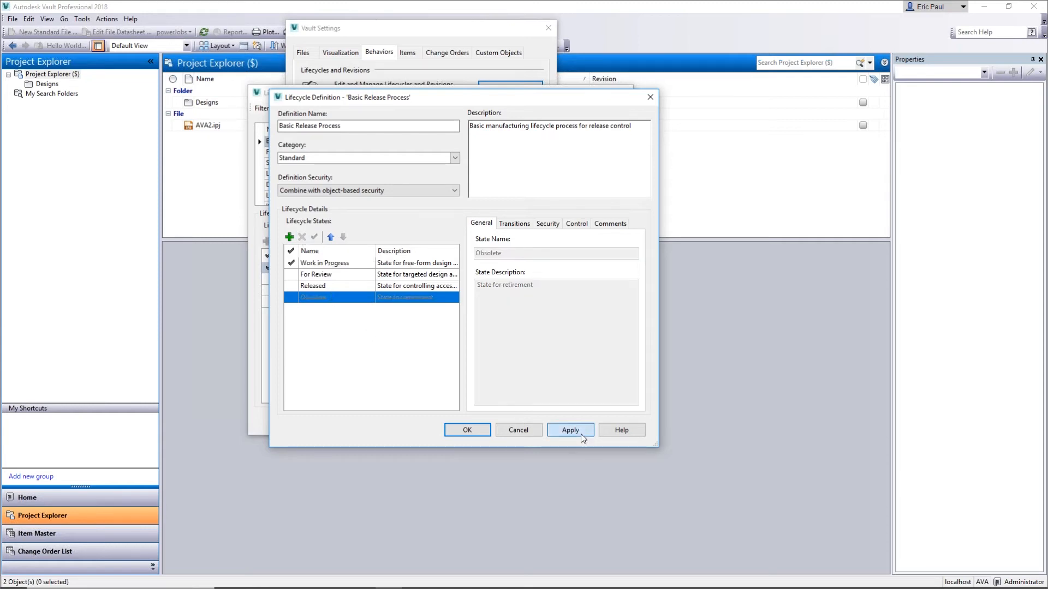
left_click(570, 430)
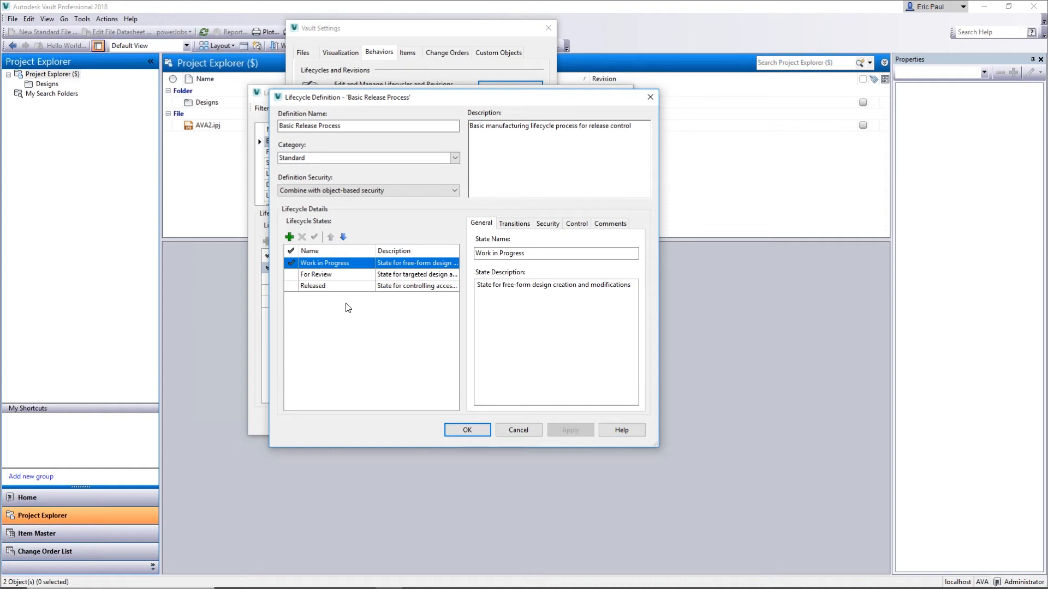
Add a lifecycle state named Quick Change with the description "Small Clerical changes to Released files" and apply it.
left_click(290, 237)
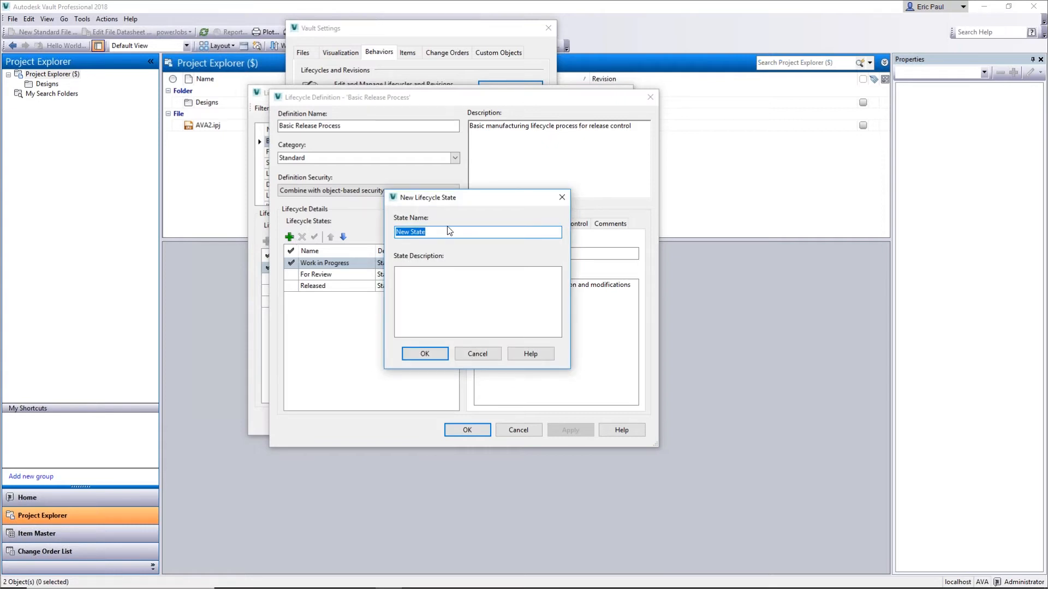
type("Quick Change")
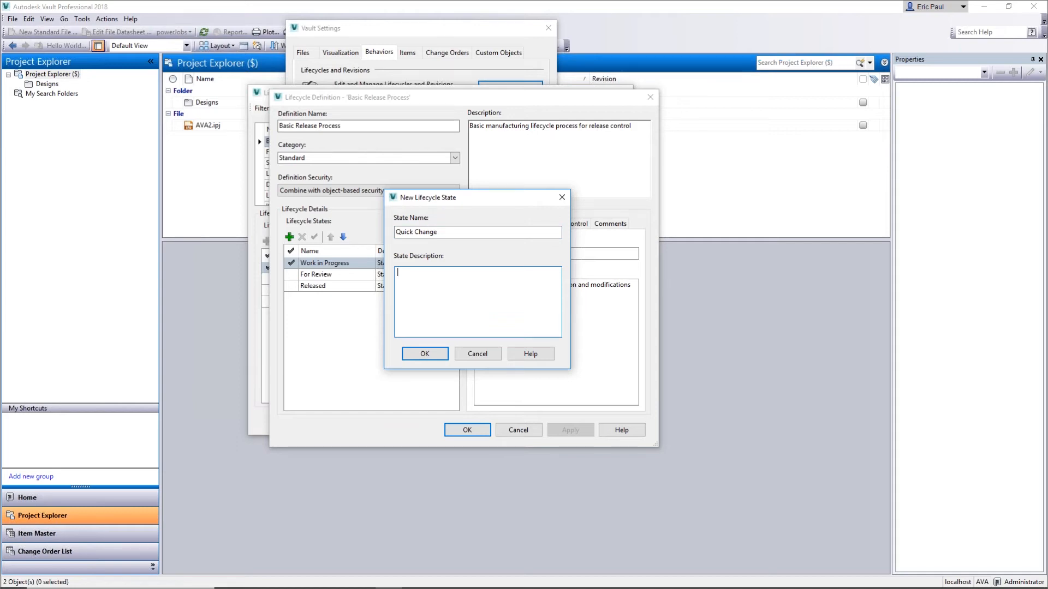
type("Small Clerical changes to Released files")
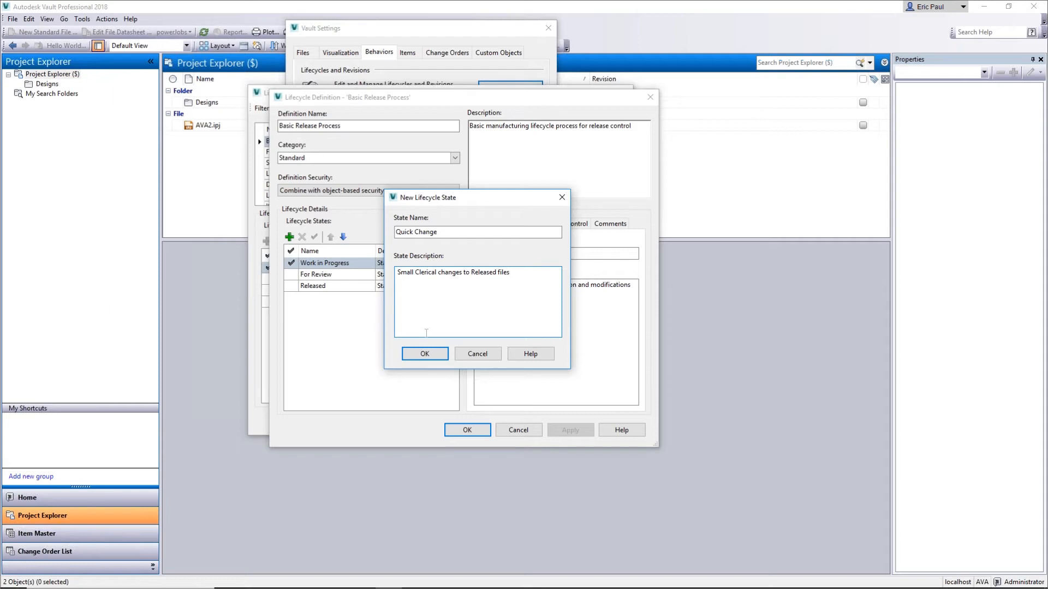
left_click(424, 354)
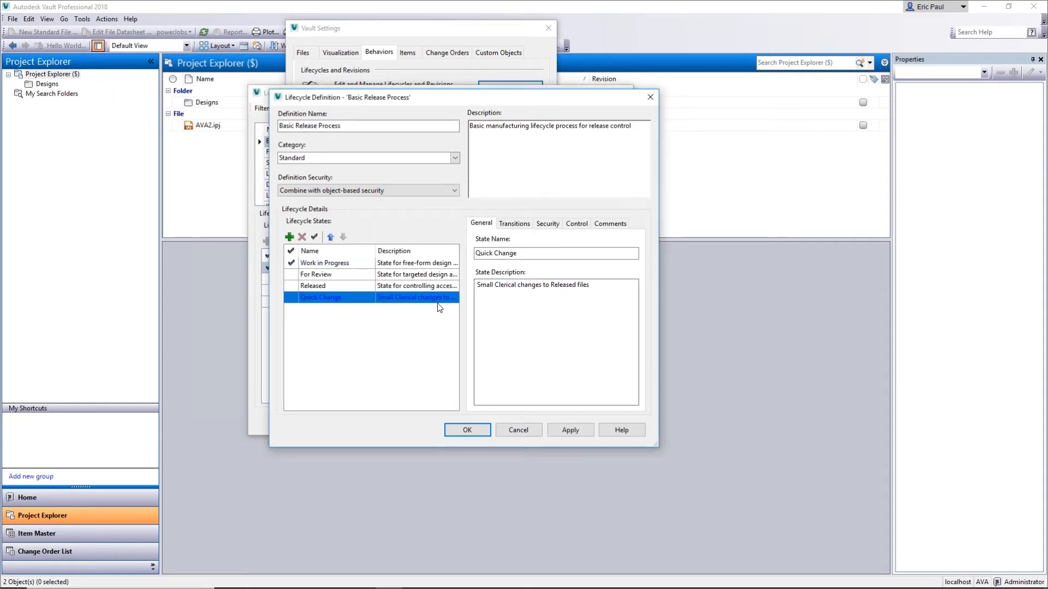
left_click(582, 429)
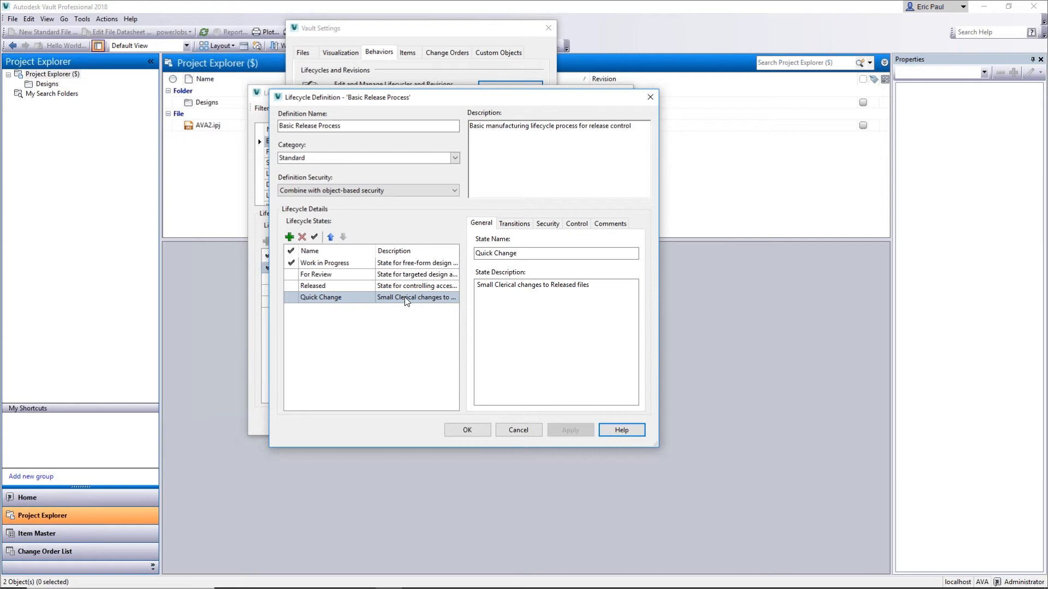
Check the planned Quick Change permissions in the PowerPoint flow chart, then return to the state's security settings in Vault.
left_click(548, 225)
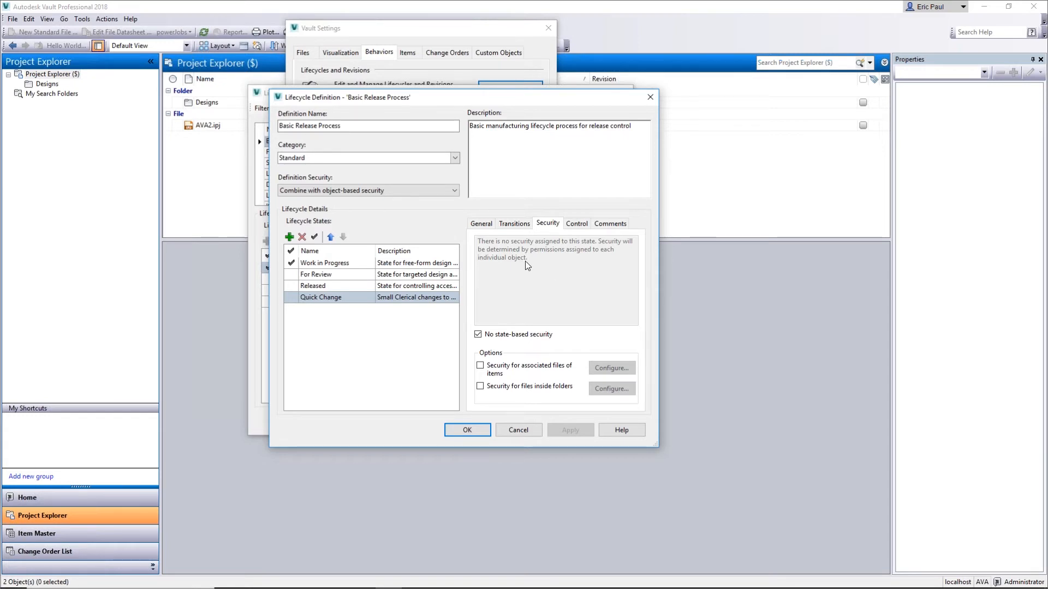
key("alt+Tab")
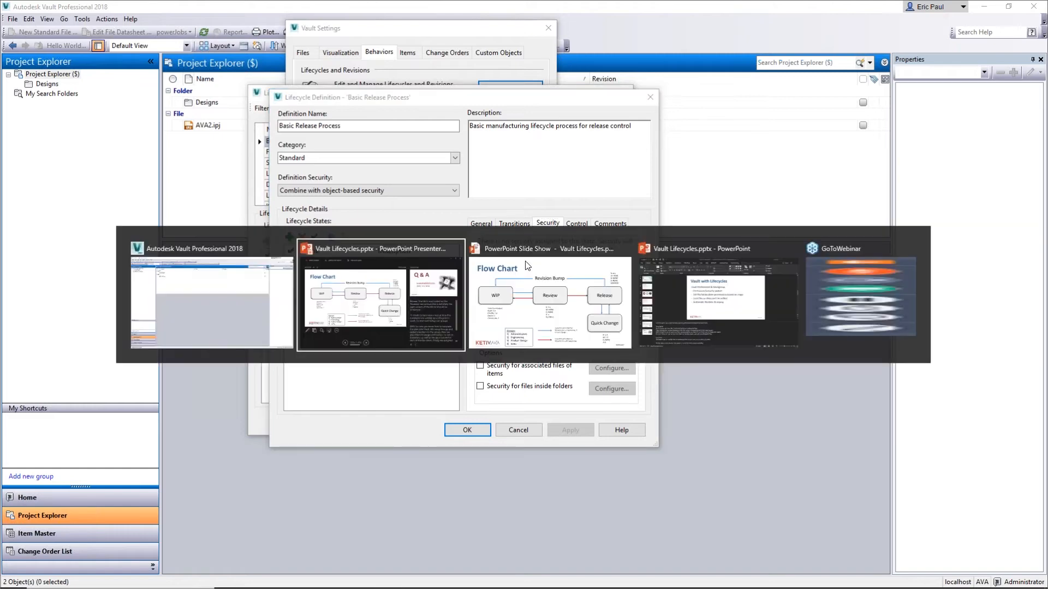
left_click(528, 266)
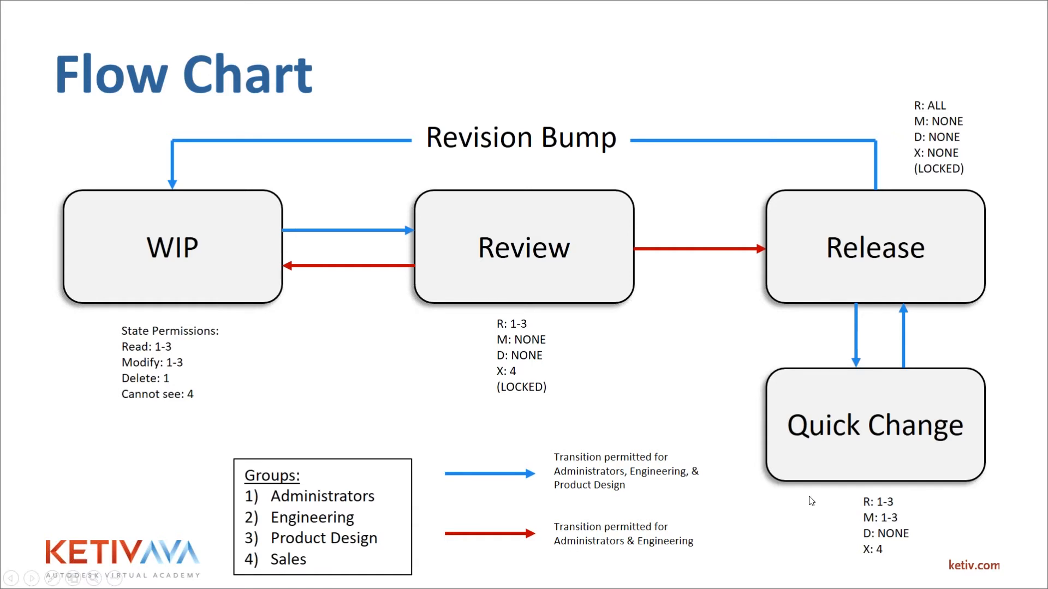
key("alt+Tab")
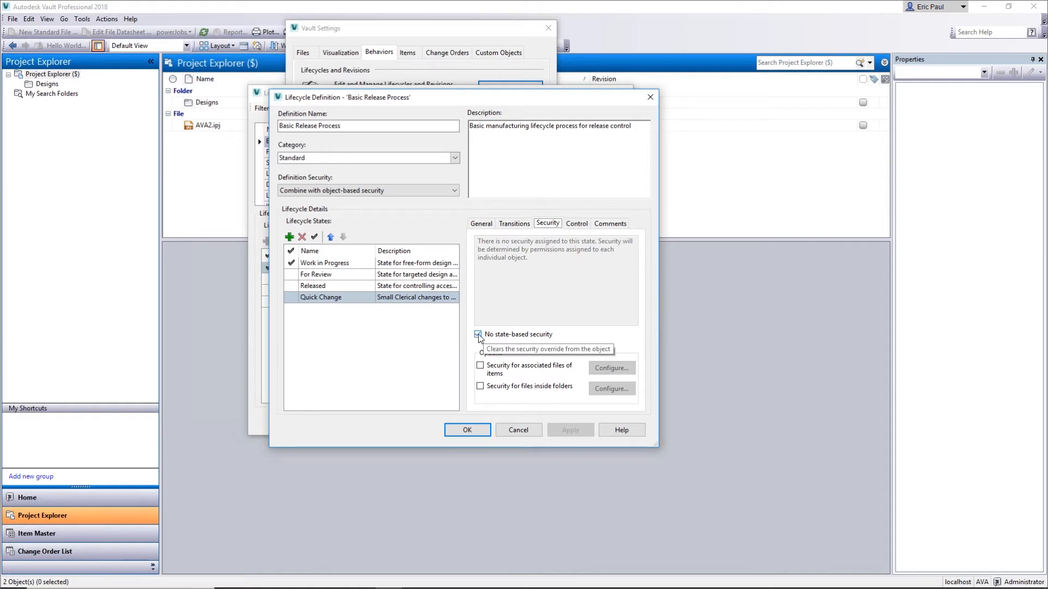
Enable state-based security for Quick Change and add the Administrators, Engineering and Product Development Reviewers groups.
left_click(478, 335)
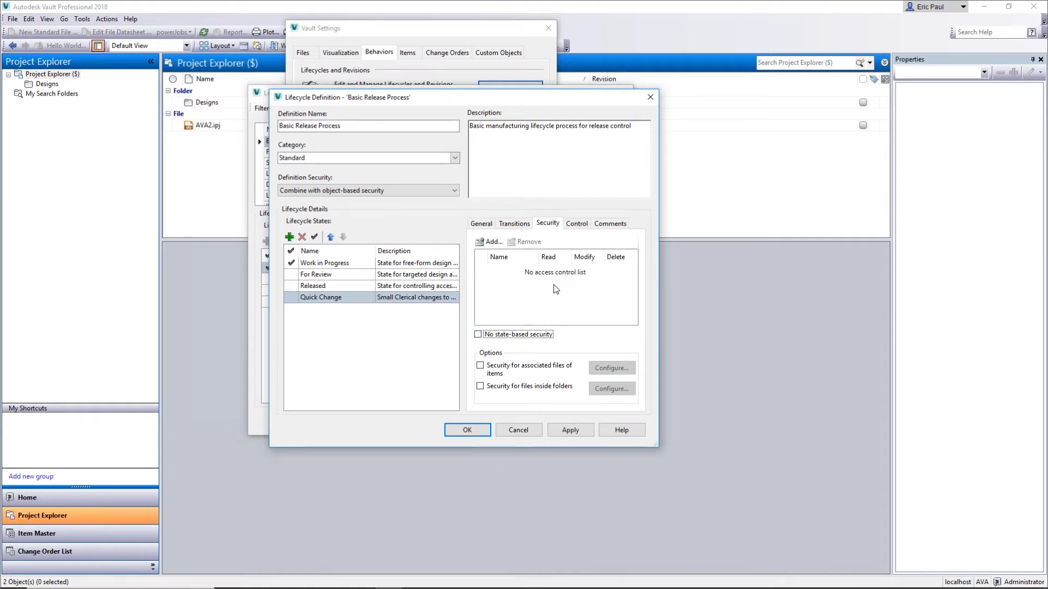
left_click(490, 242)
left_click(457, 214)
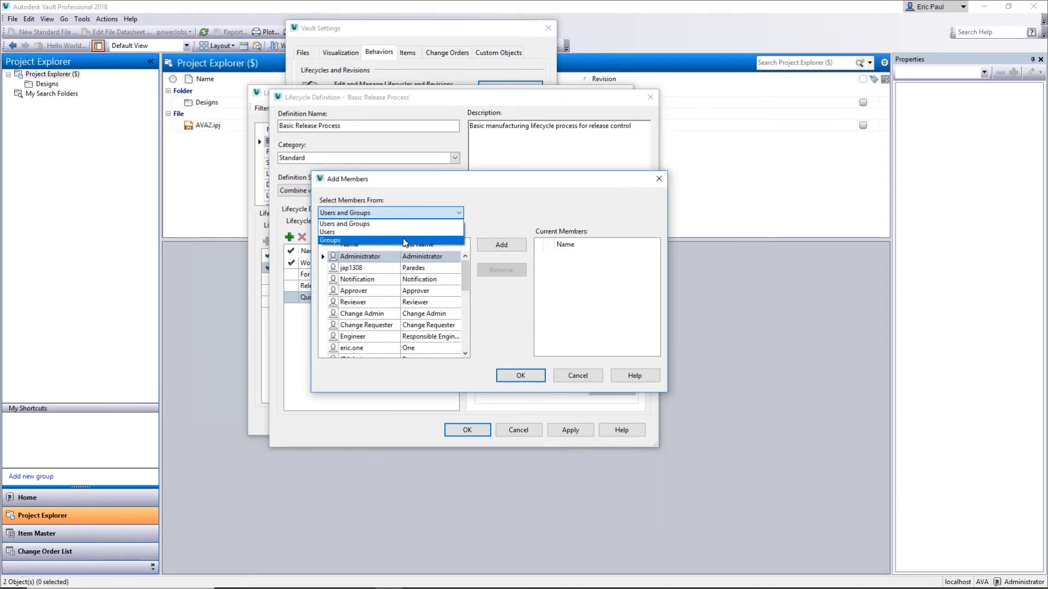
left_click(404, 241)
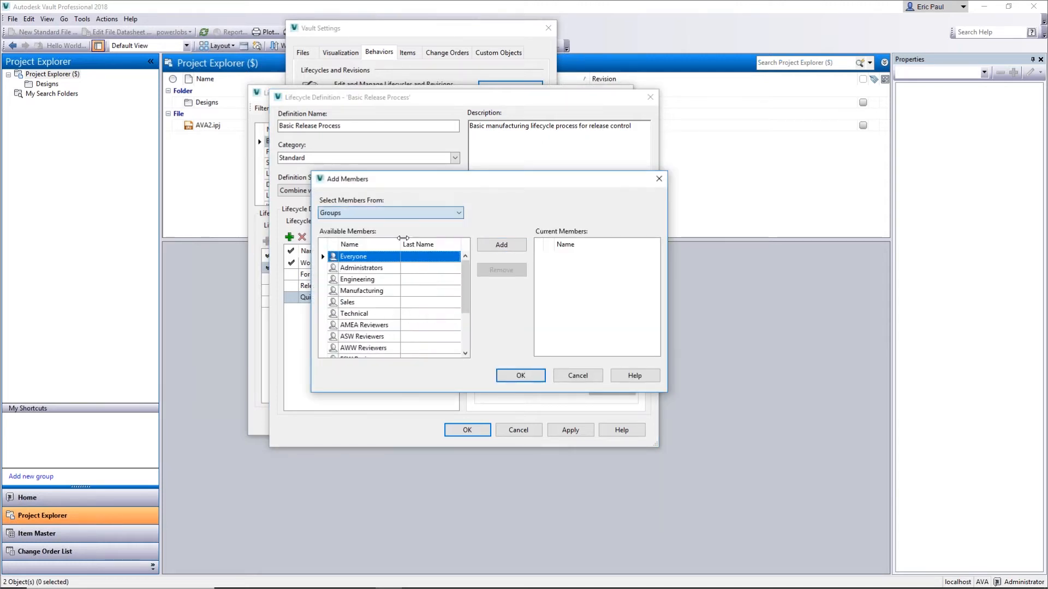
left_click(373, 268)
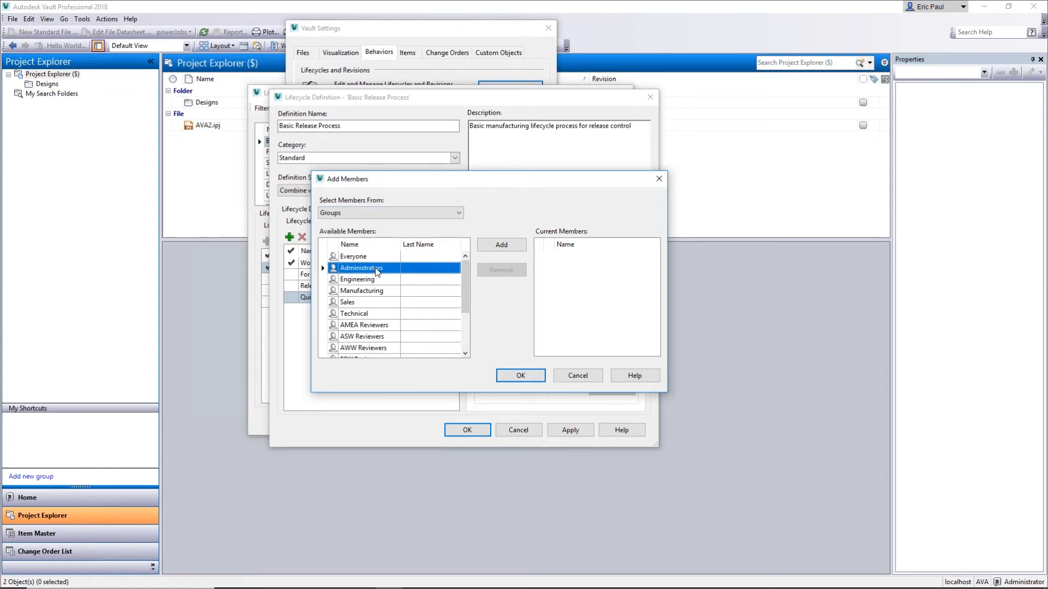
left_click(489, 249)
scroll(464, 270, "down", 1)
left_click(436, 256)
left_click(501, 244)
scroll(464, 286, "down", 2)
scroll(464, 286, "down", 1)
left_click(356, 325)
left_click(497, 247)
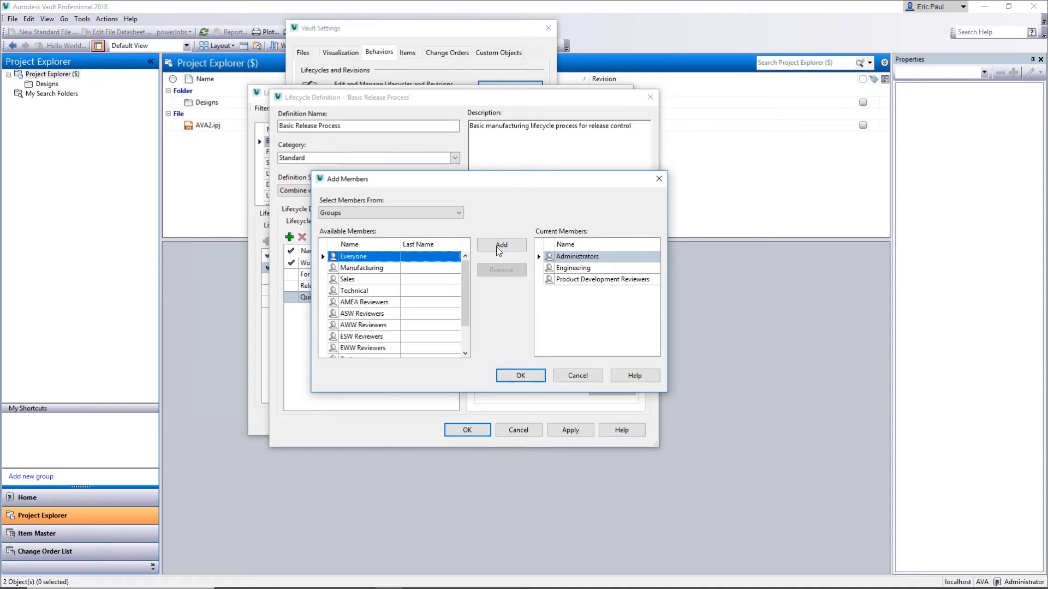
left_click(519, 376)
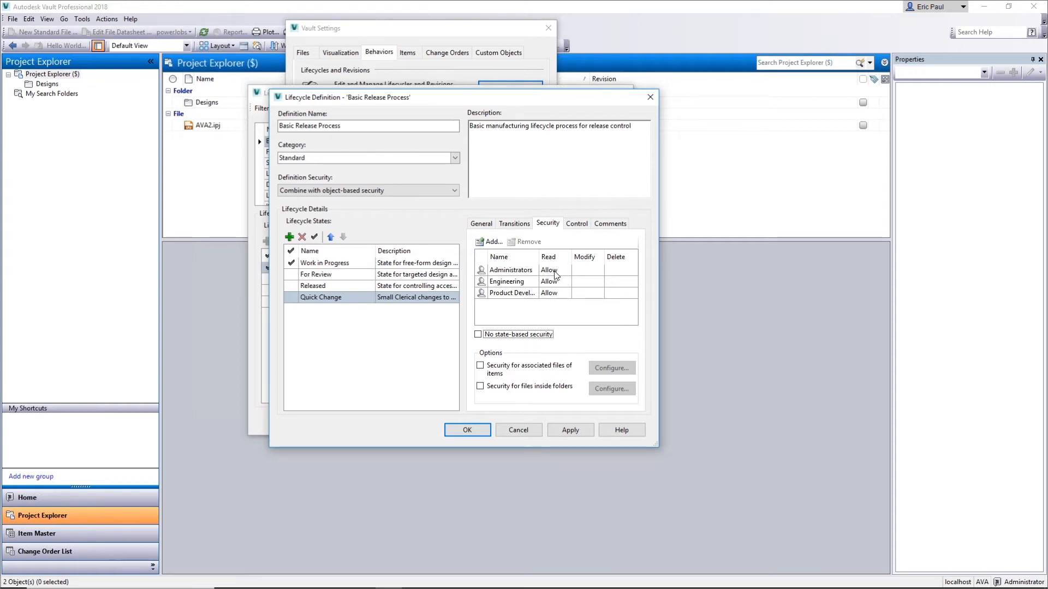
Set the Modify permission to Allow for all three groups of the Quick Change state and apply the security settings.
left_click(600, 272)
left_click(599, 271)
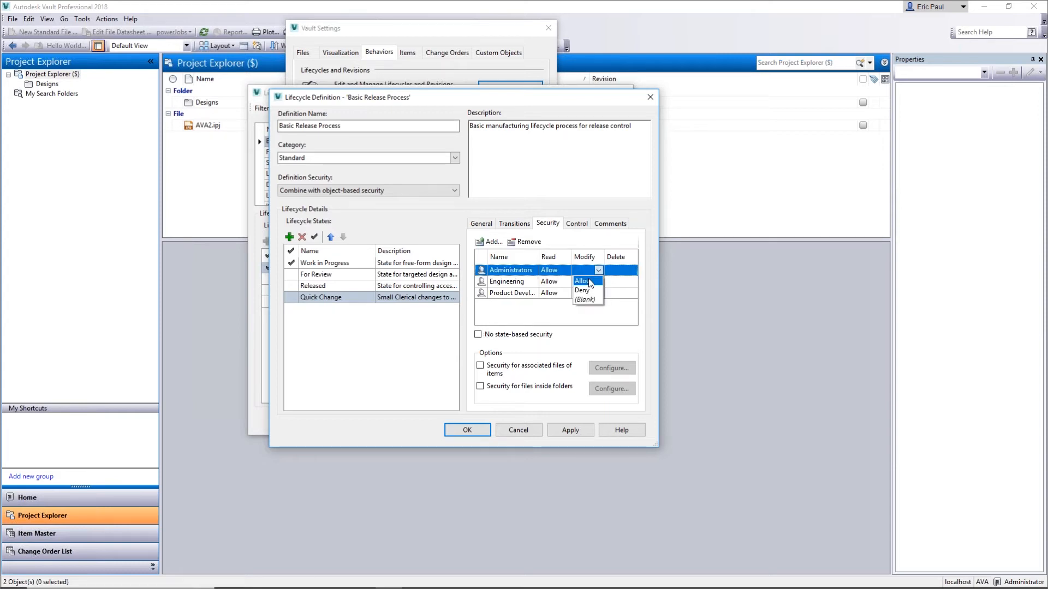
left_click(583, 281)
left_click(598, 282)
left_click(581, 293)
left_click(589, 293)
left_click(598, 294)
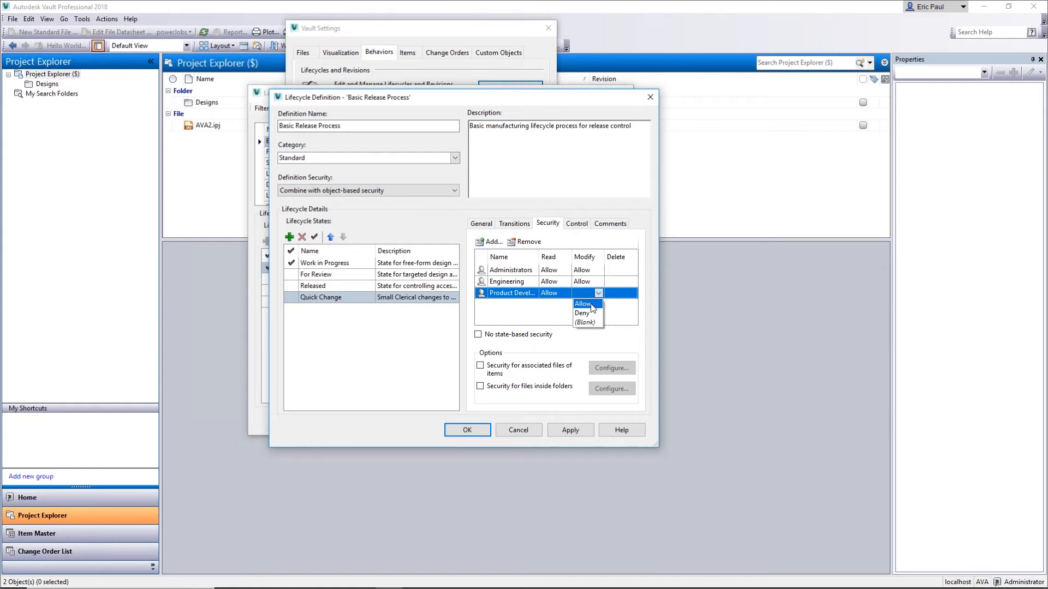
left_click(592, 307)
left_click(520, 270)
left_click(528, 282)
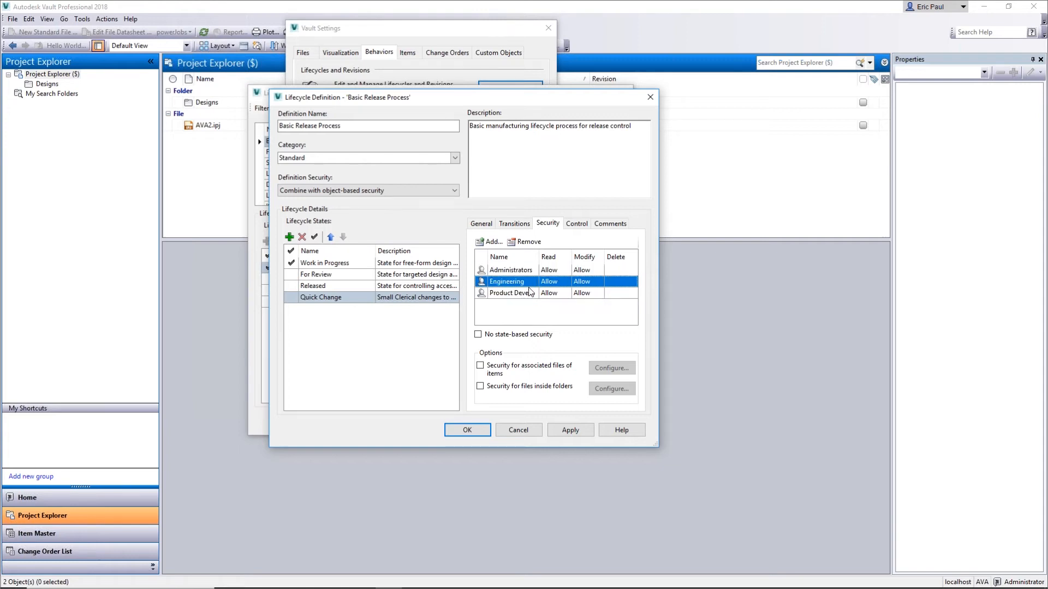
left_click(531, 294)
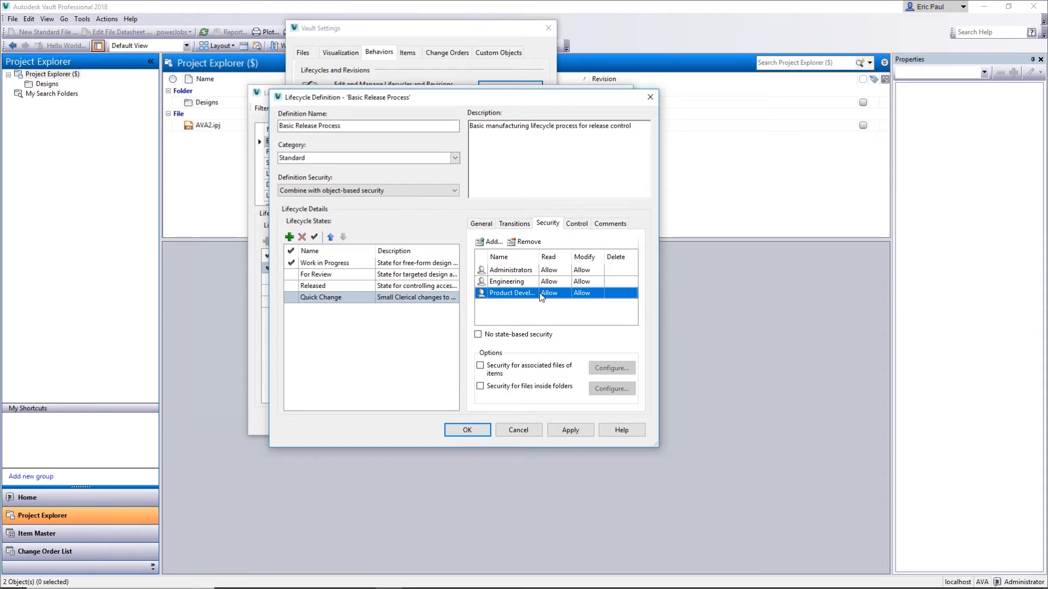
left_click(570, 432)
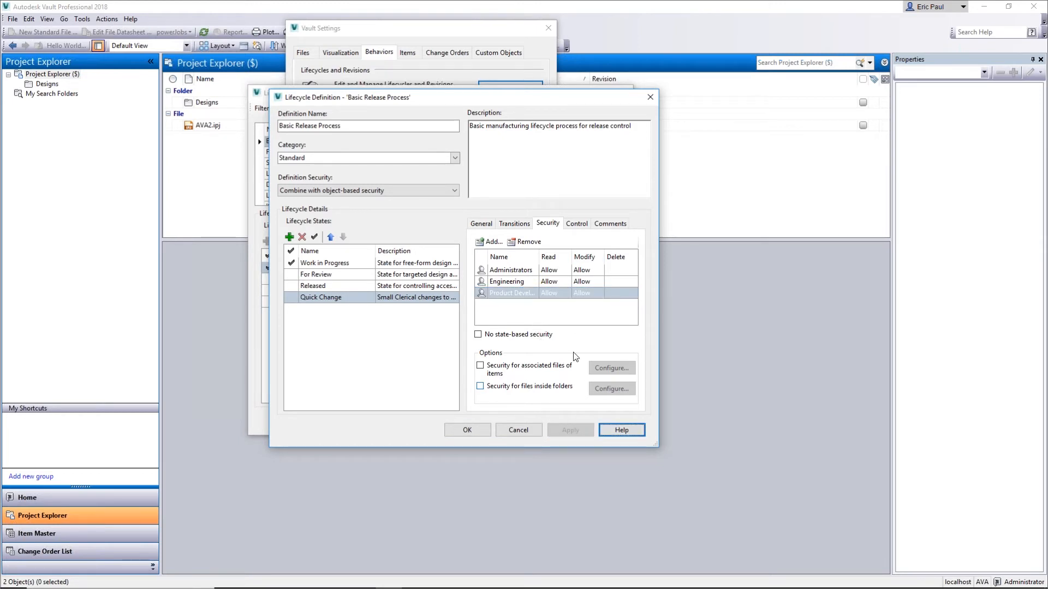
Examine the released-state and controlled-version settings of the Quick Change, Released, For Review and Work in Progress states.
left_click(577, 224)
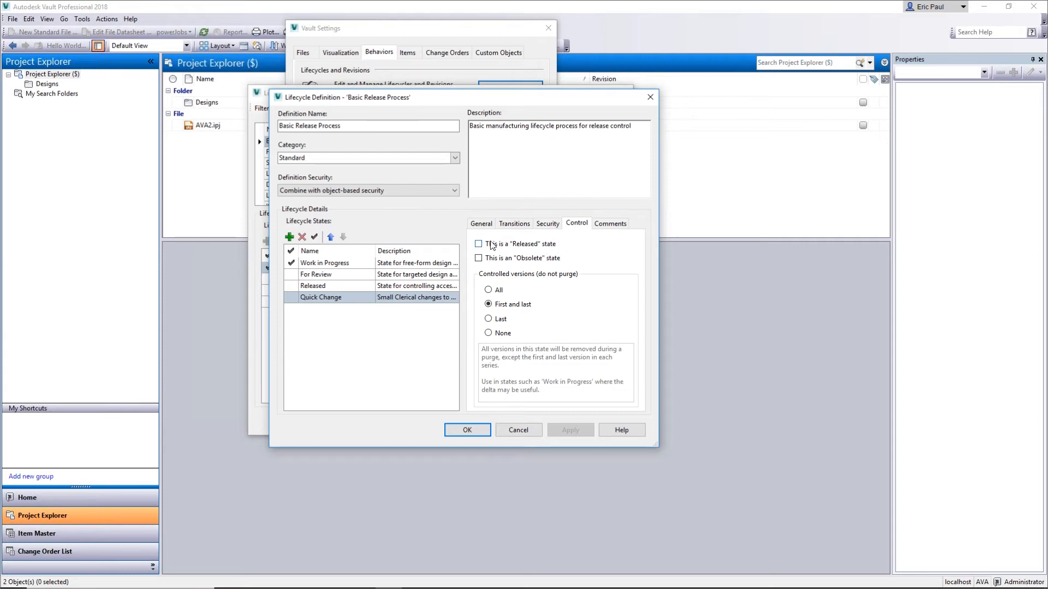
left_click(505, 248)
left_click(365, 287)
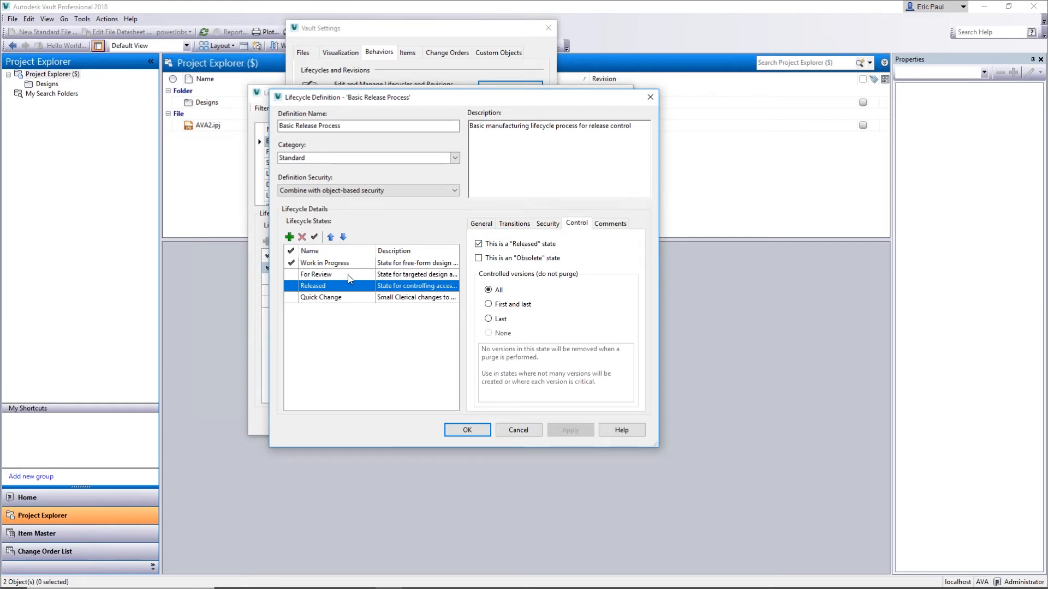
left_click(327, 274)
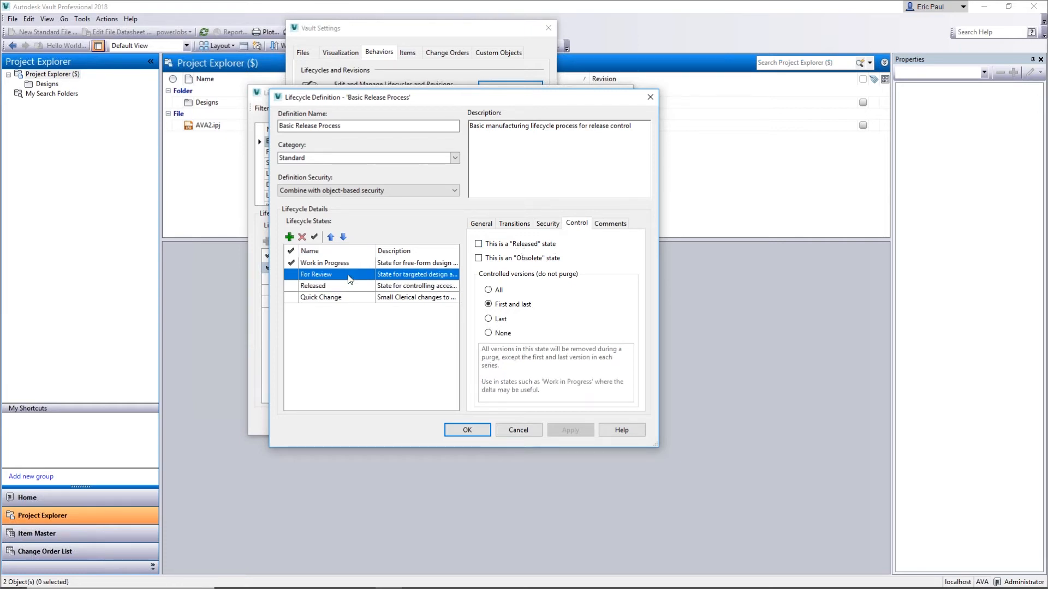
left_click(502, 244)
left_click(363, 263)
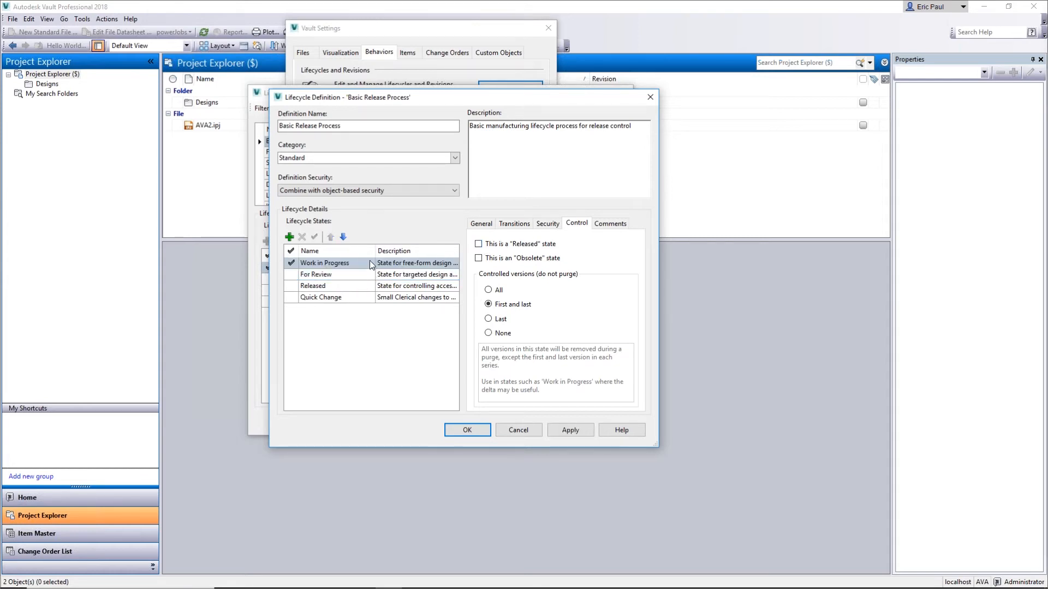
left_click(363, 275)
left_click(518, 244)
left_click(382, 286)
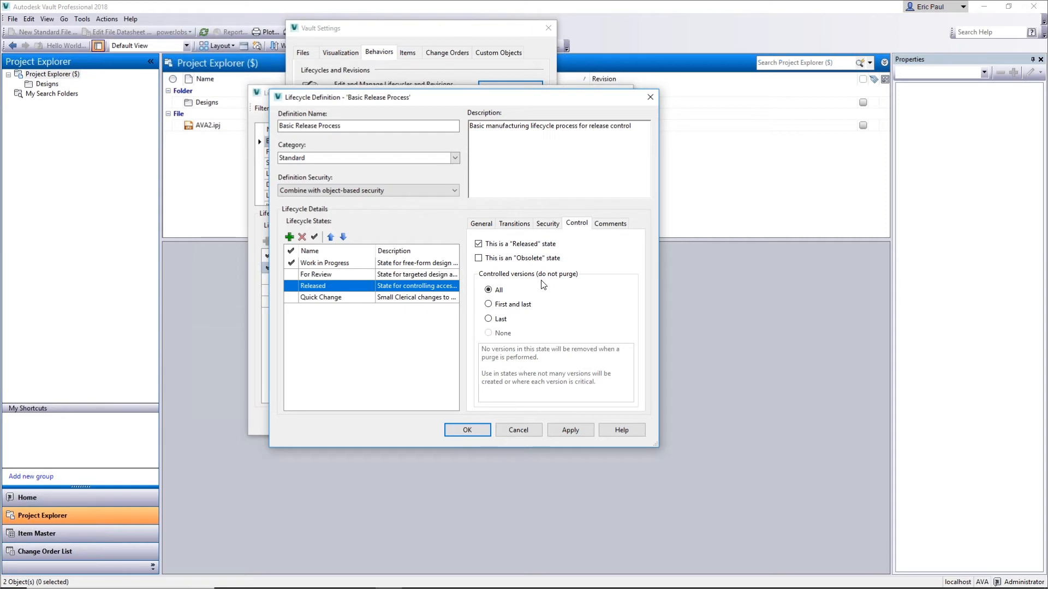
Add the comment "Making a small clerical change" to the Quick Change state and apply it.
left_click(341, 298)
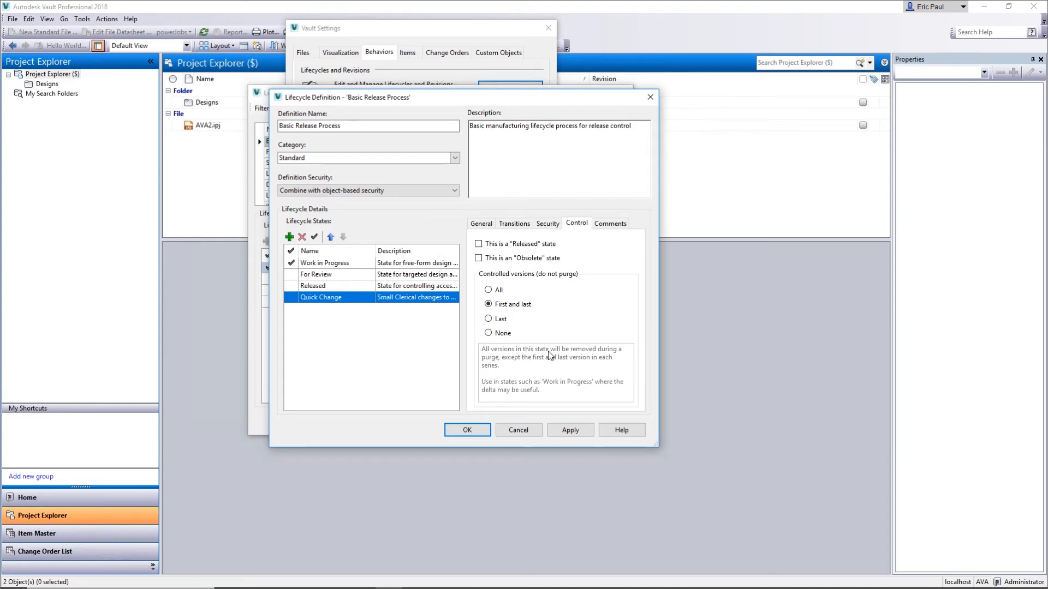
left_click(611, 224)
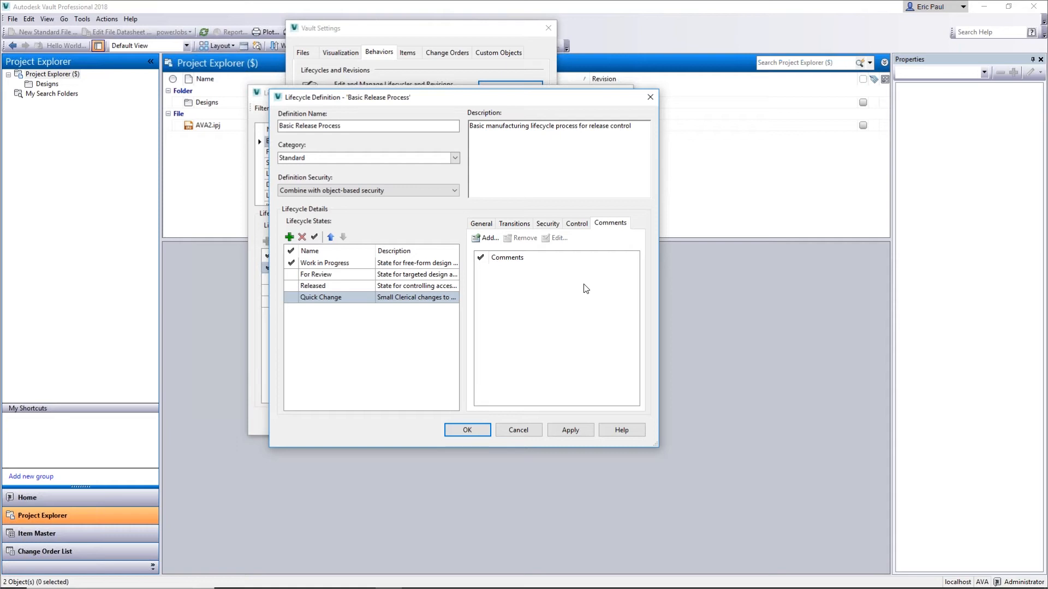
left_click(488, 238)
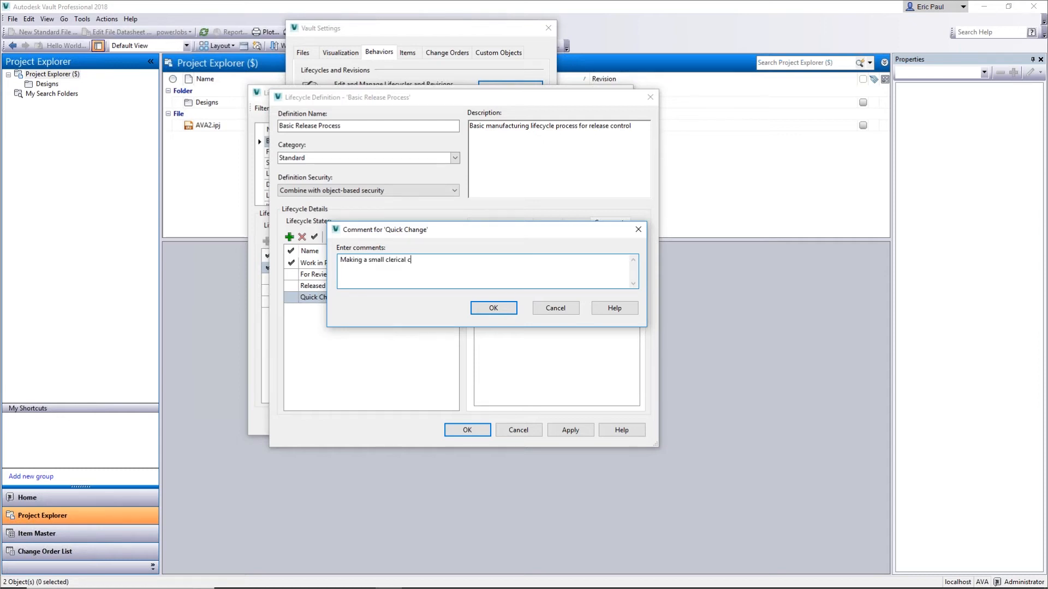
left_click(494, 308)
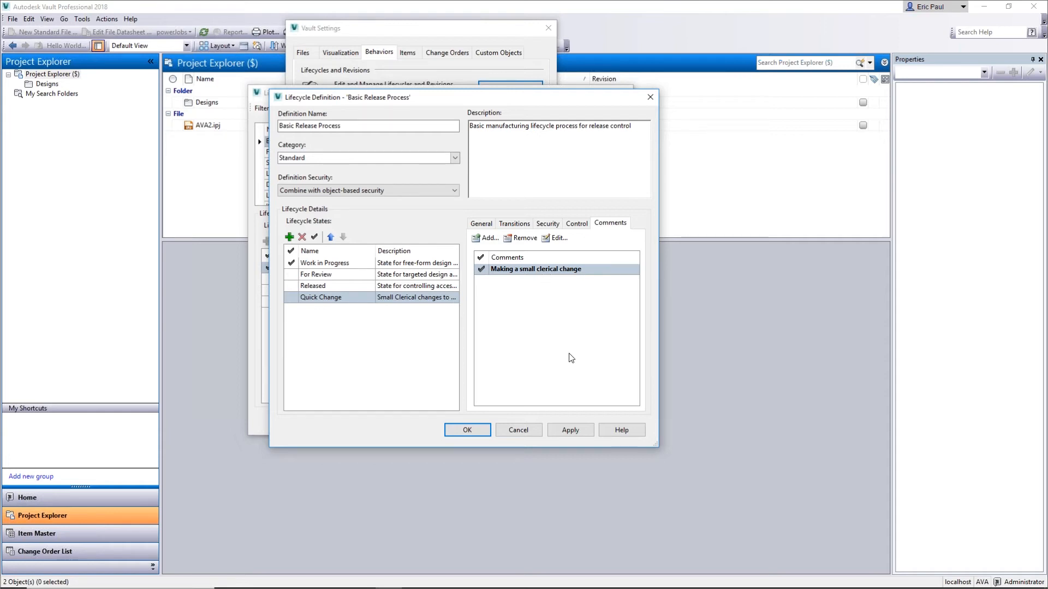
left_click(564, 431)
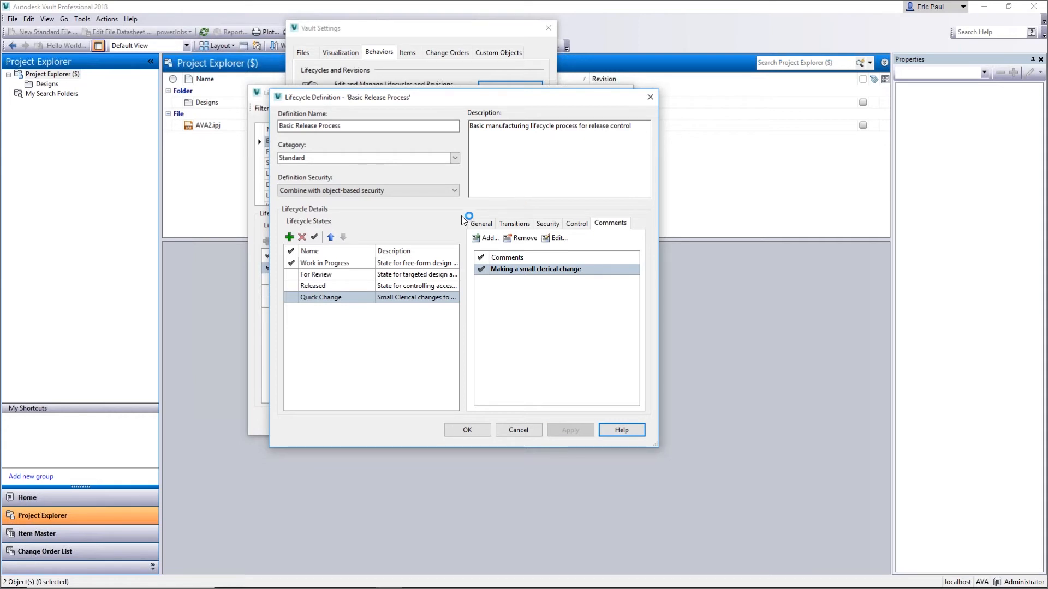
Compare the Quick Change state's transitions with the permitted transitions and groups on the Flow Chart slide in the presentation.
left_click(583, 226)
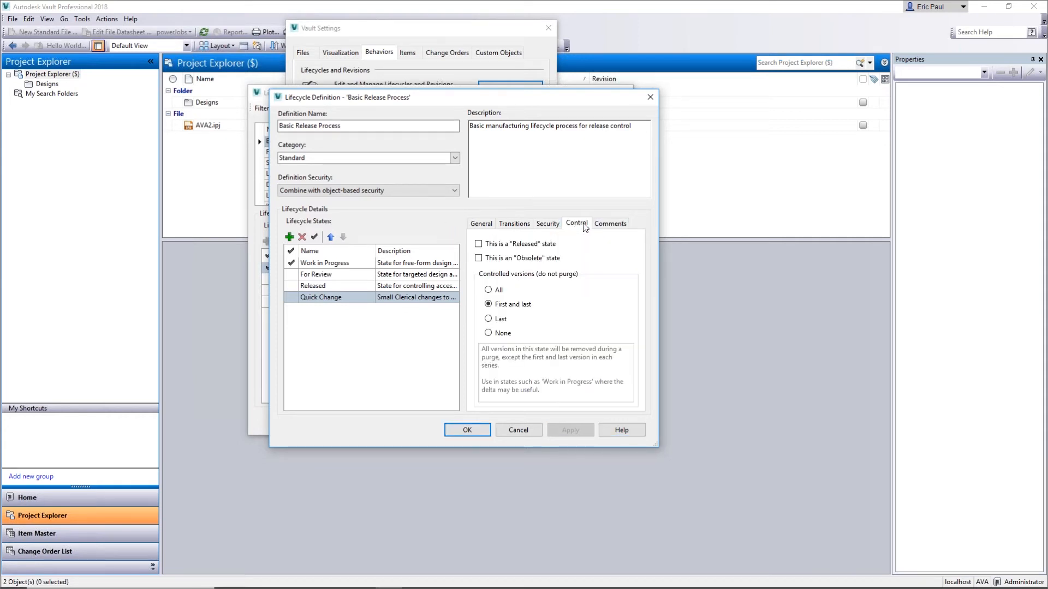
left_click(521, 225)
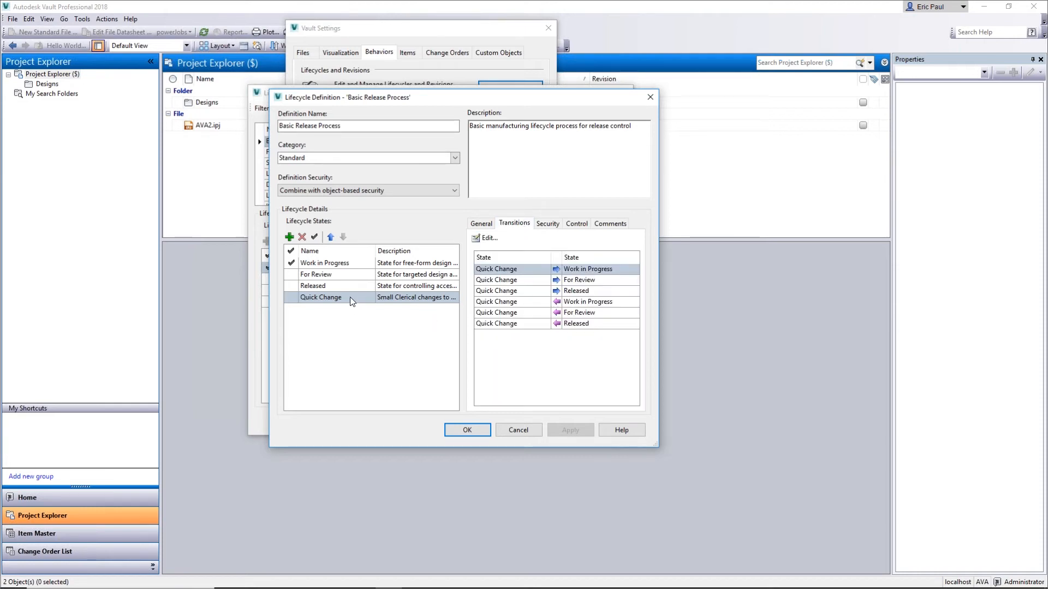
key("alt+Tab")
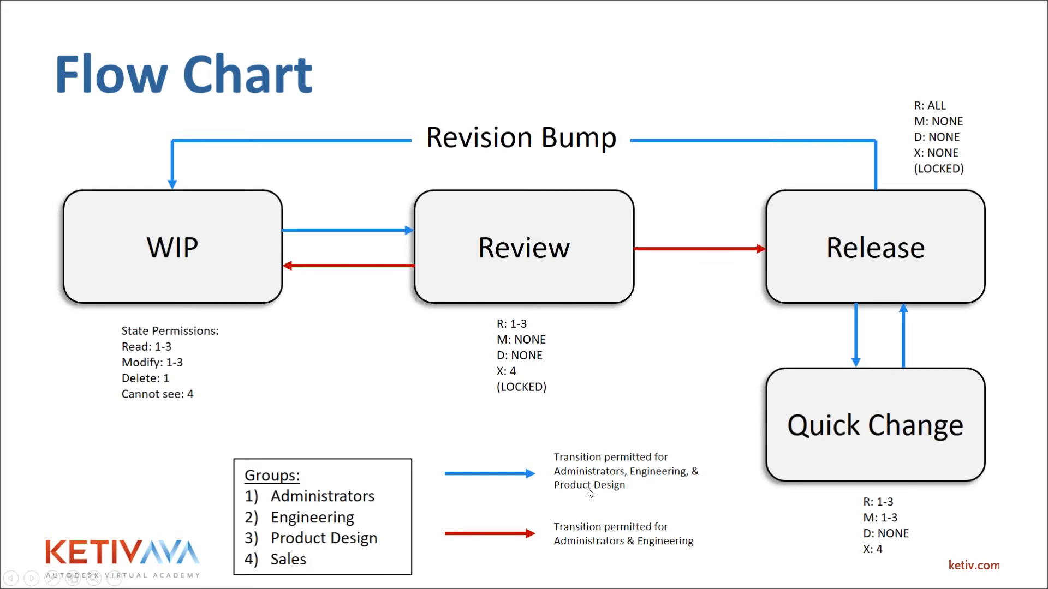
key("alt+Tab")
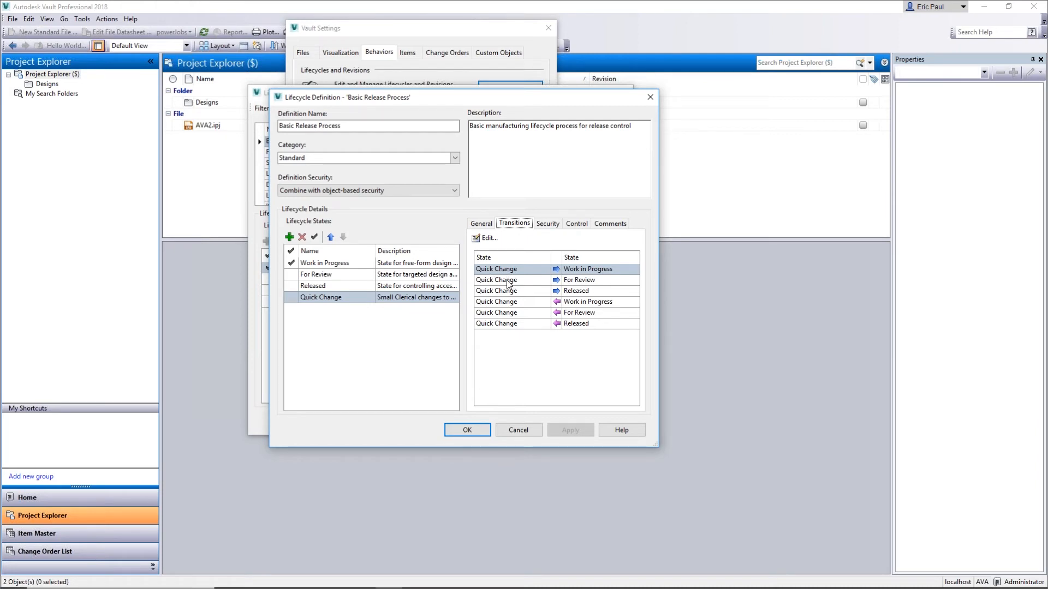
left_click(514, 281)
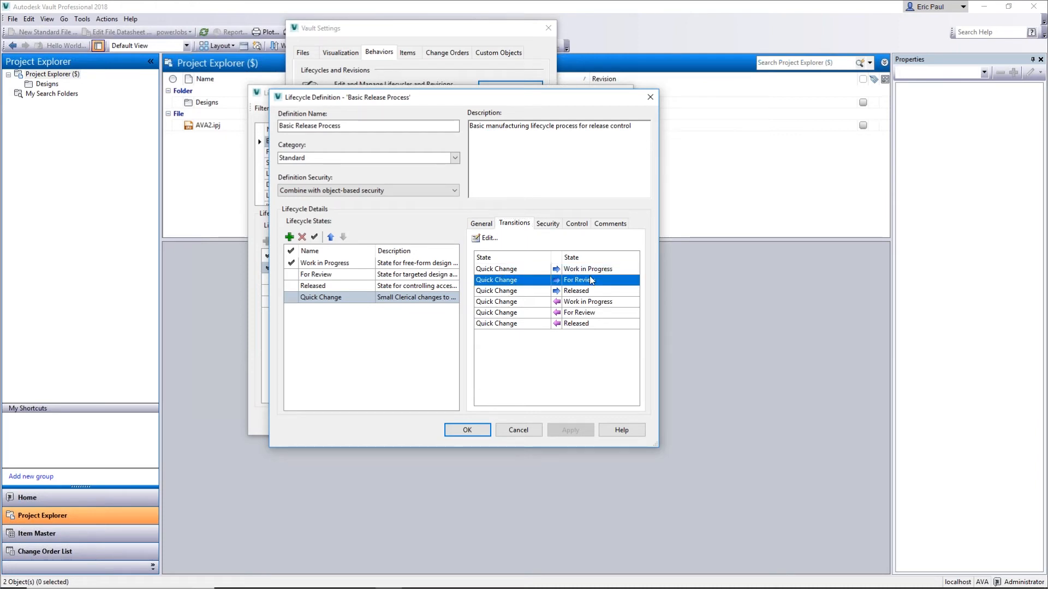
left_click(538, 317)
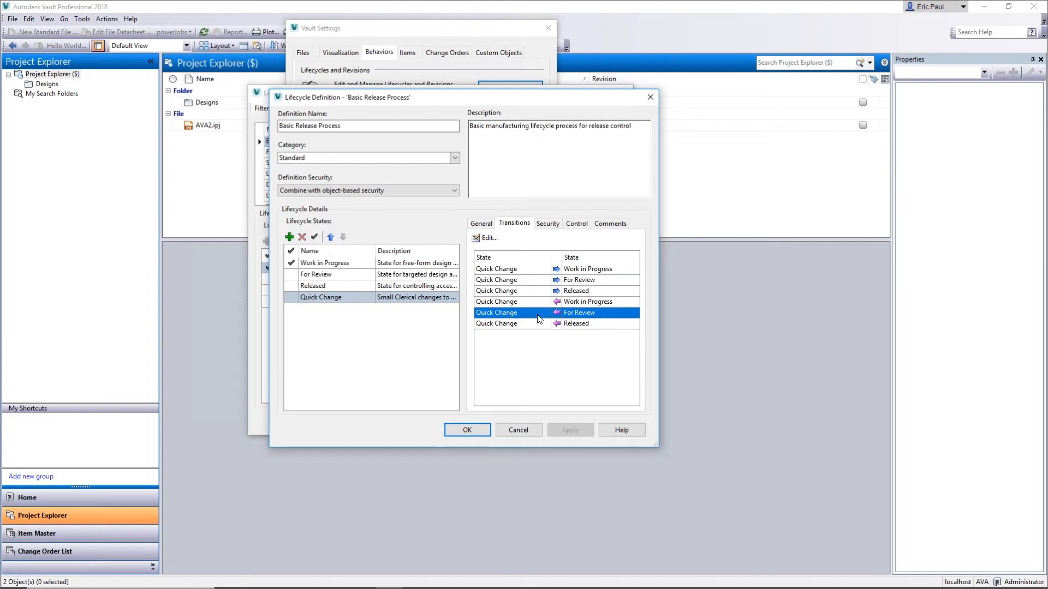
Turn off "No restrictions on this transition" for the Quick Change to Released transition.
left_click(544, 292)
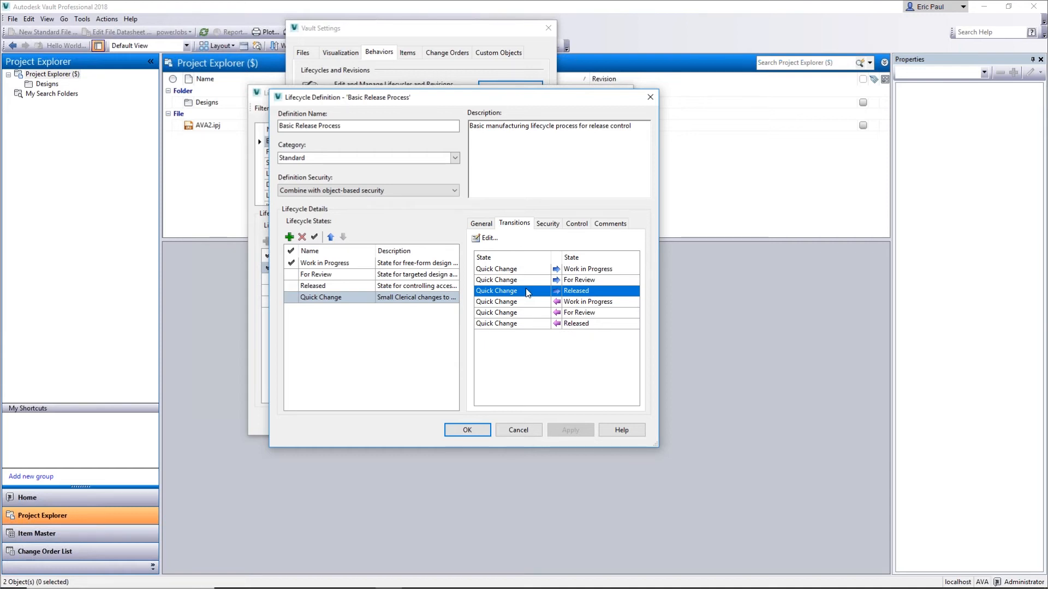
left_click(487, 238)
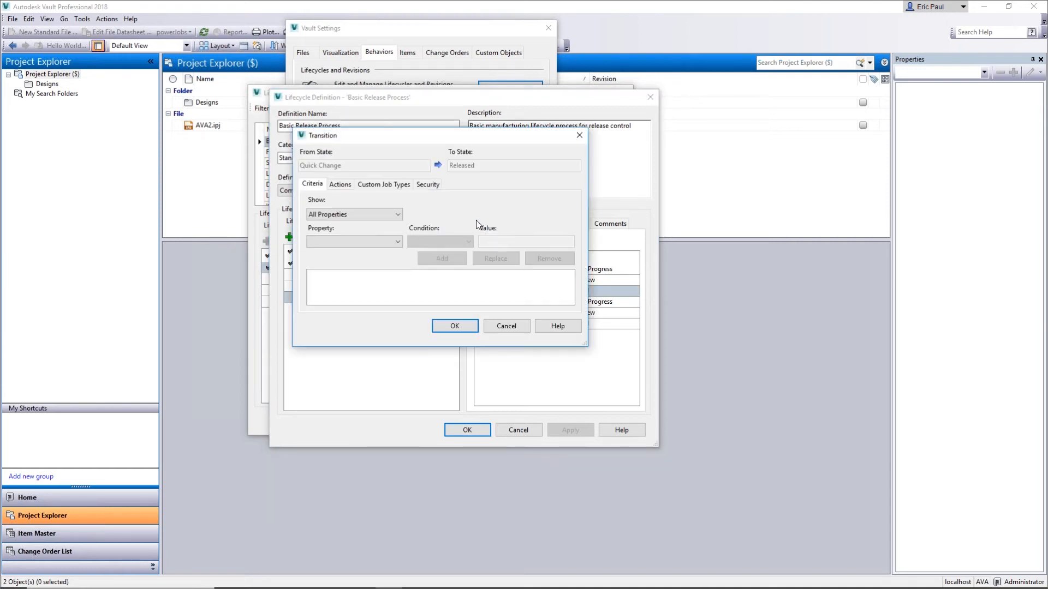
left_click(433, 185)
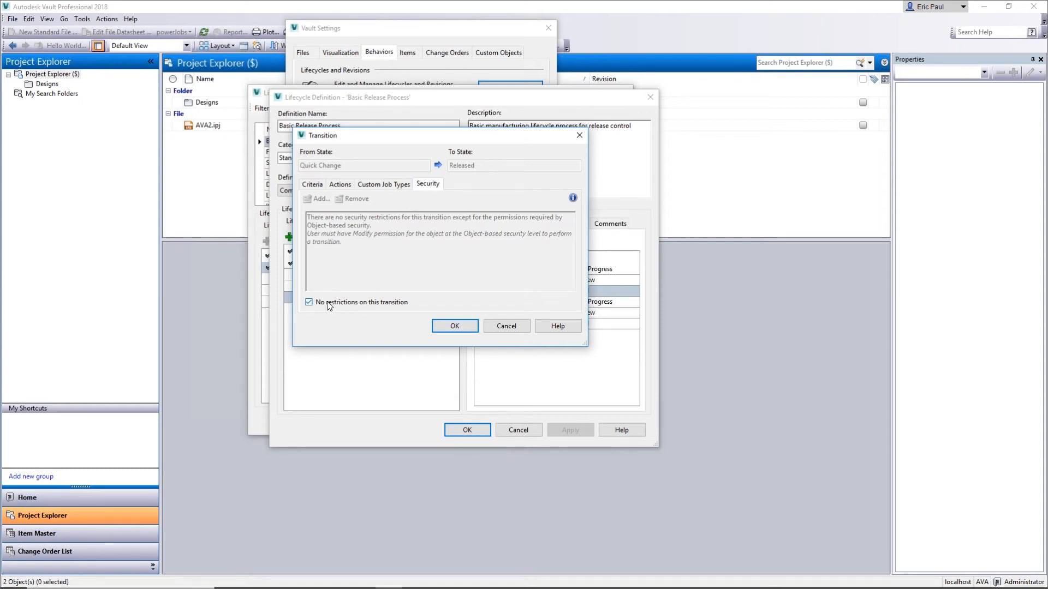
left_click(362, 303)
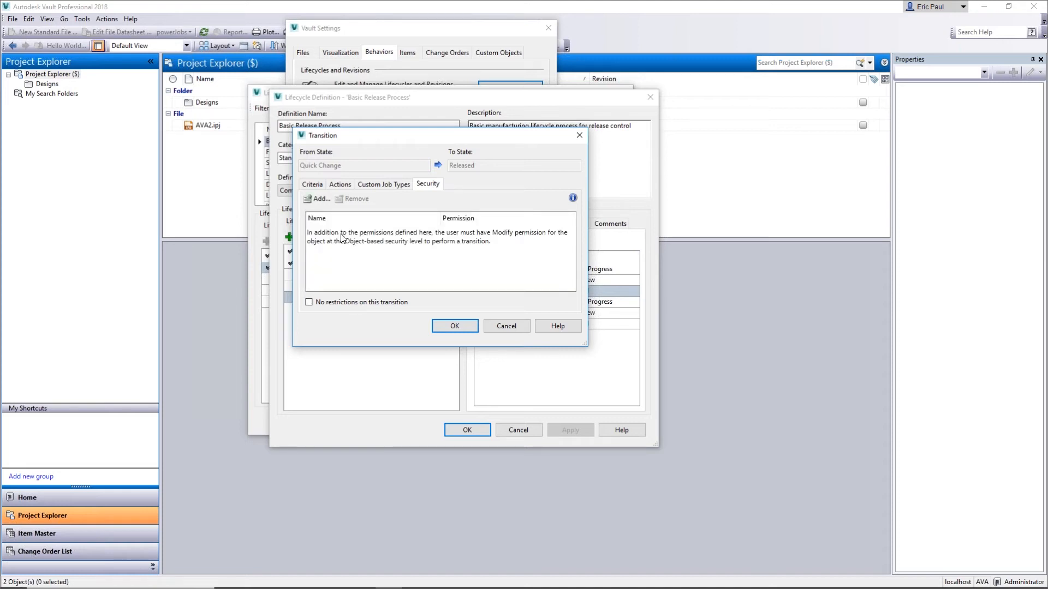
Add the Administrators, Engineering and Product Development Reviewers groups to the Quick Change to Released transition's security and accept it.
left_click(321, 199)
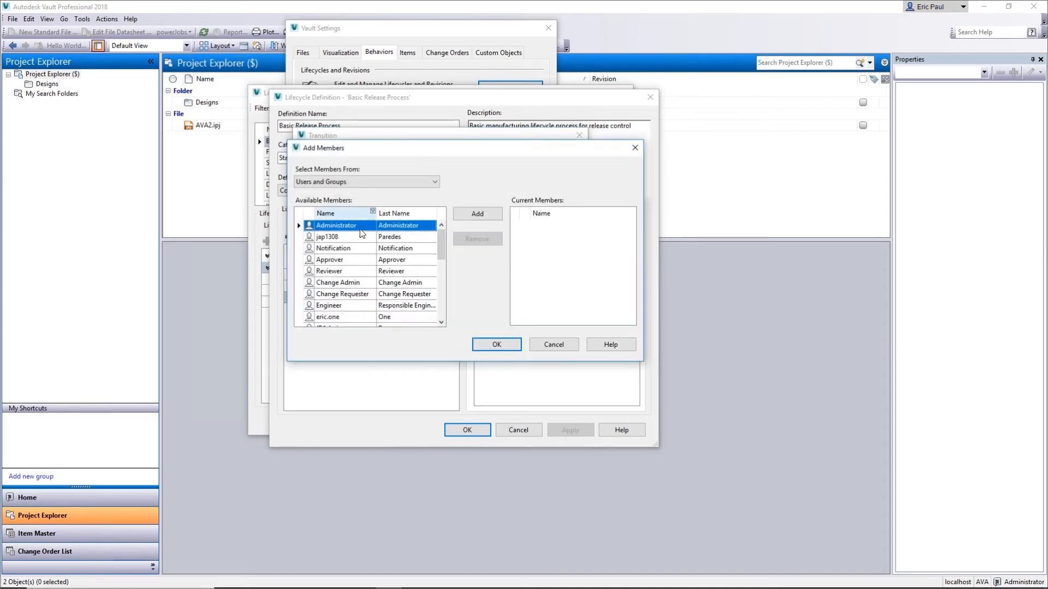
left_click(382, 181)
left_click(339, 201)
left_click(352, 237)
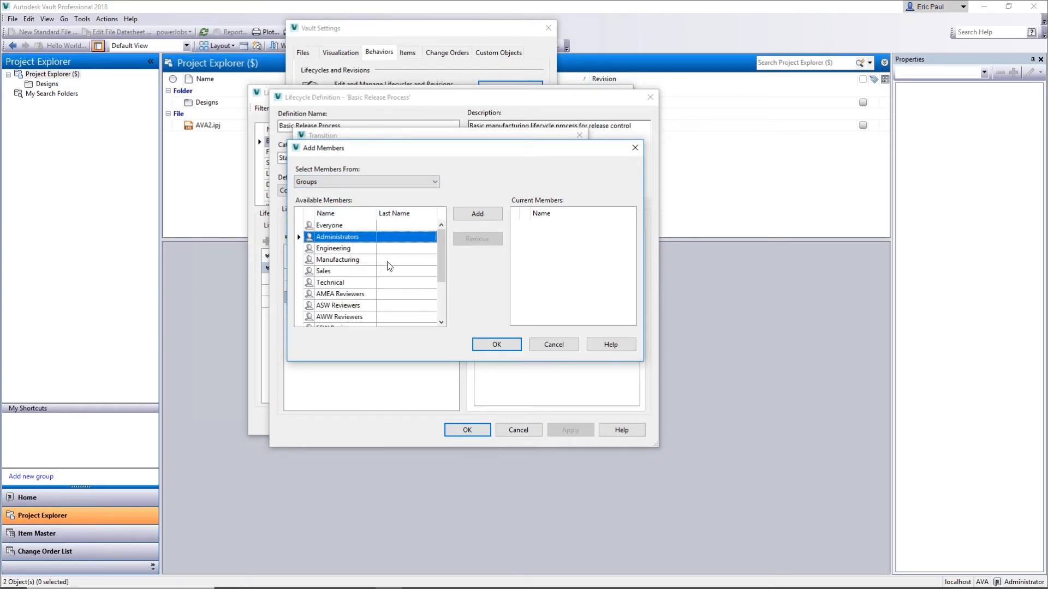
left_click(376, 250, "ctrl")
left_click_drag(442, 237, 440, 271)
left_click(362, 295, "ctrl")
left_click(478, 214)
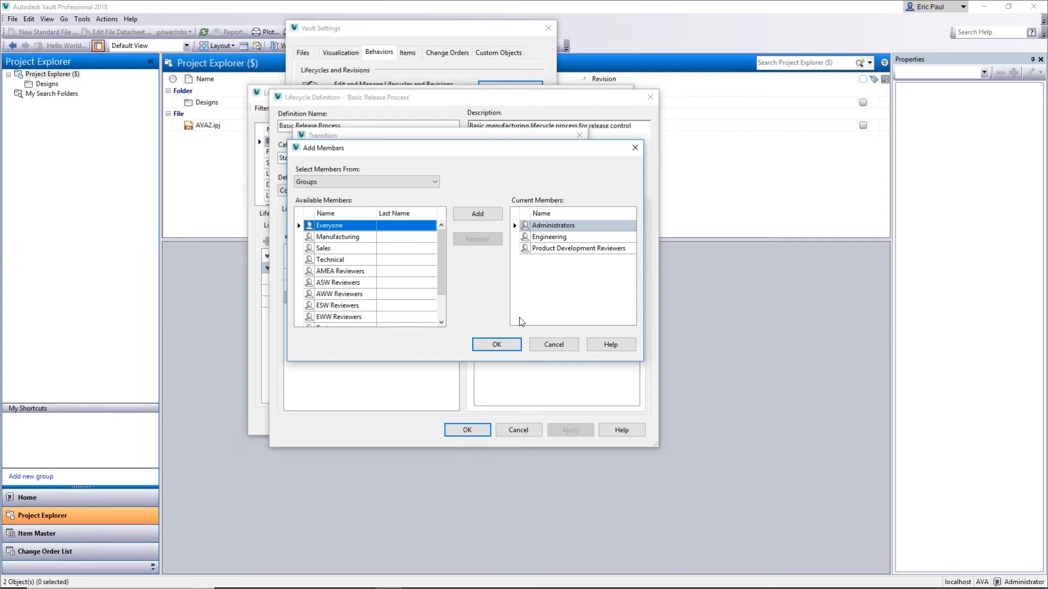
left_click(496, 345)
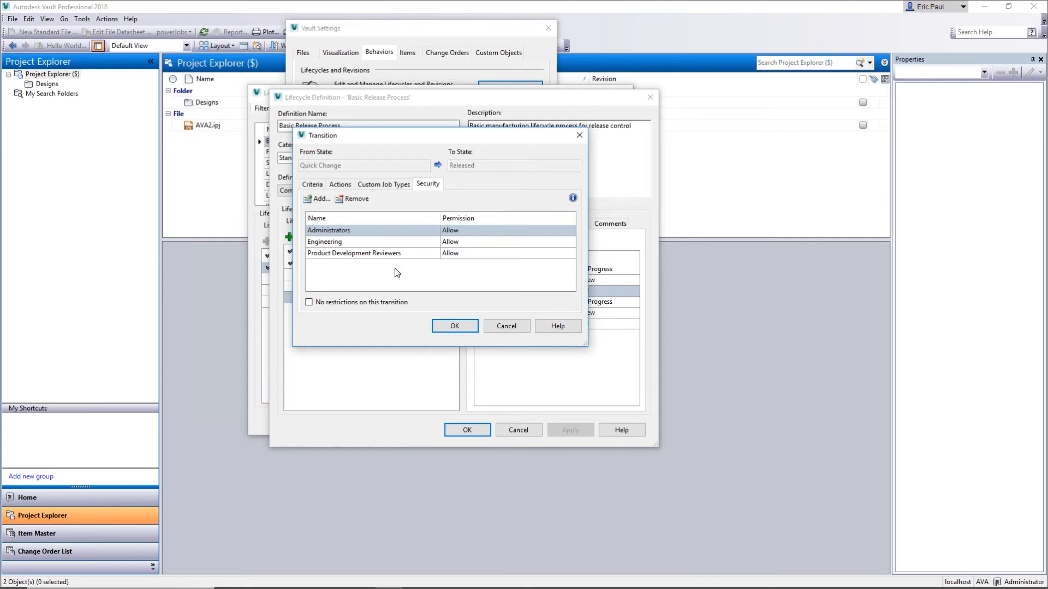
left_click(470, 326)
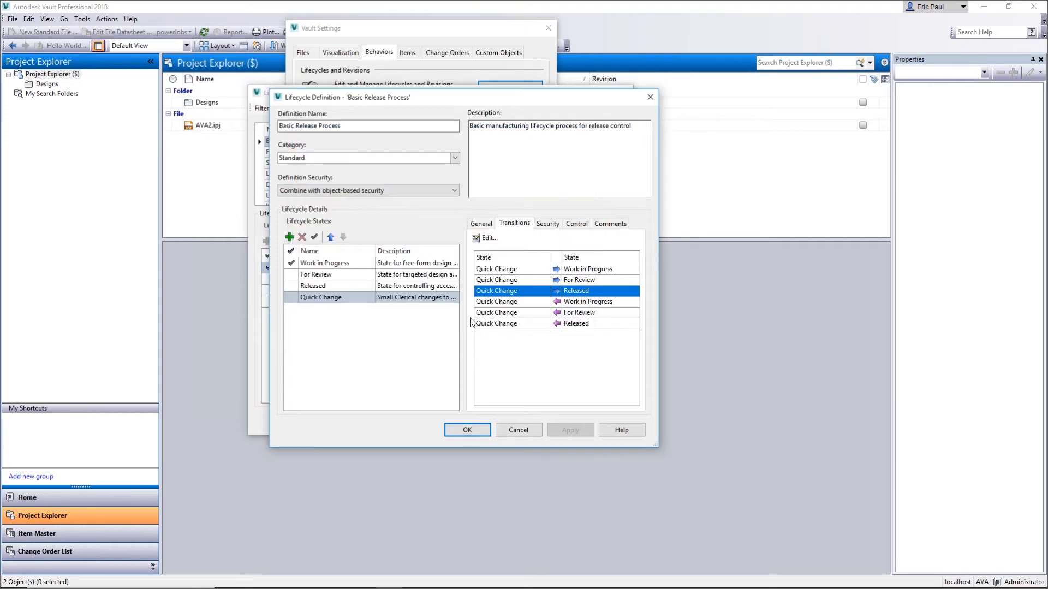
Turn off "No restrictions on this transition" for the Released to Quick Change transition.
left_click(523, 324)
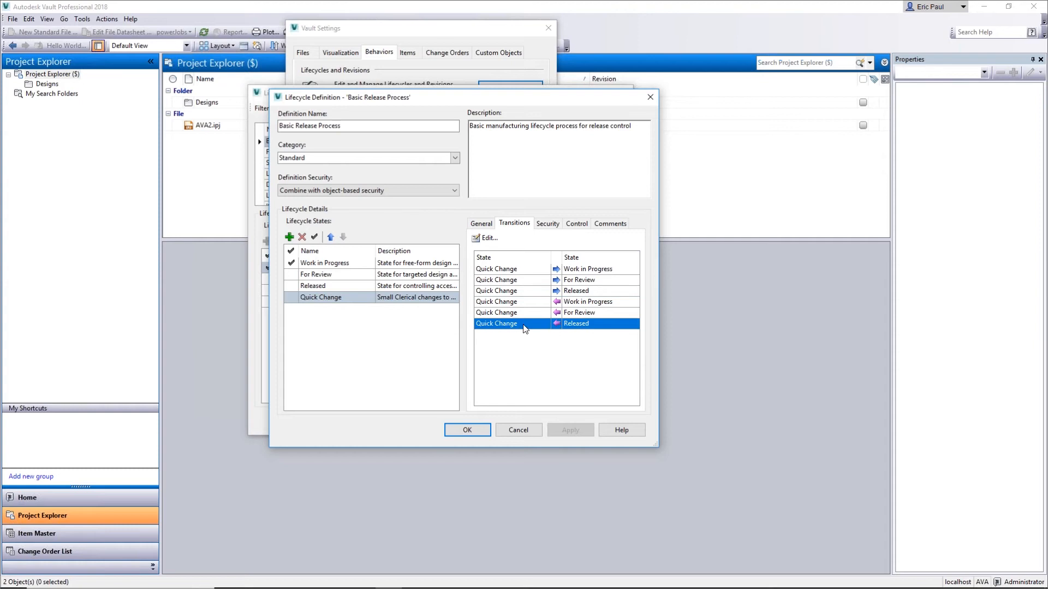
left_click(485, 238)
left_click(418, 186)
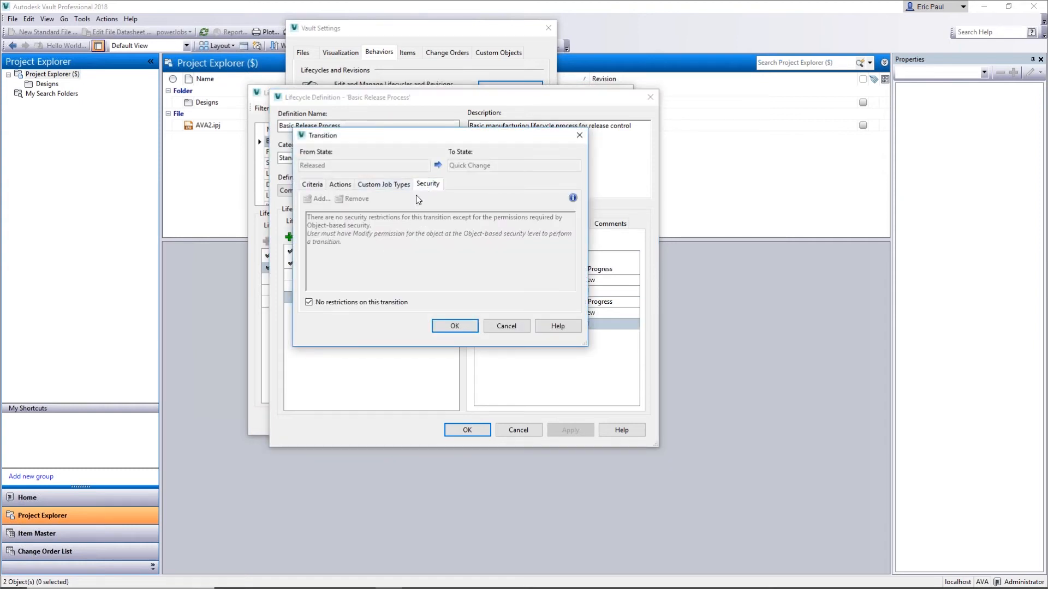
left_click(335, 303)
Allow the Administrators, Engineering and Product Development Reviewers groups to perform the Released to Quick Change transition.
left_click(313, 198)
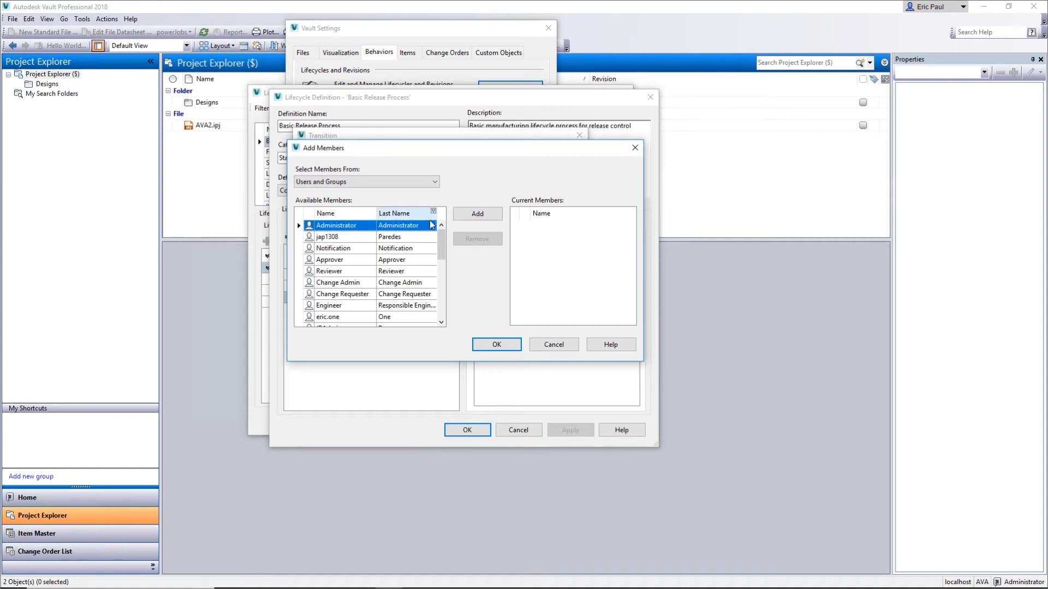
left_click(376, 183)
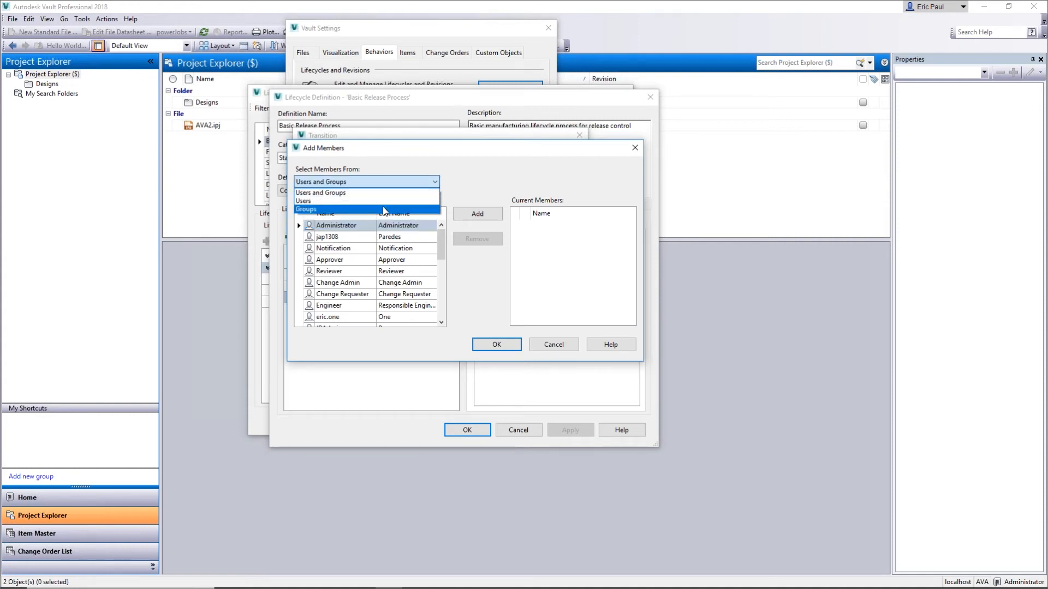
left_click(385, 210)
left_click(369, 236)
left_click_drag(442, 248, 442, 278)
left_click(351, 295)
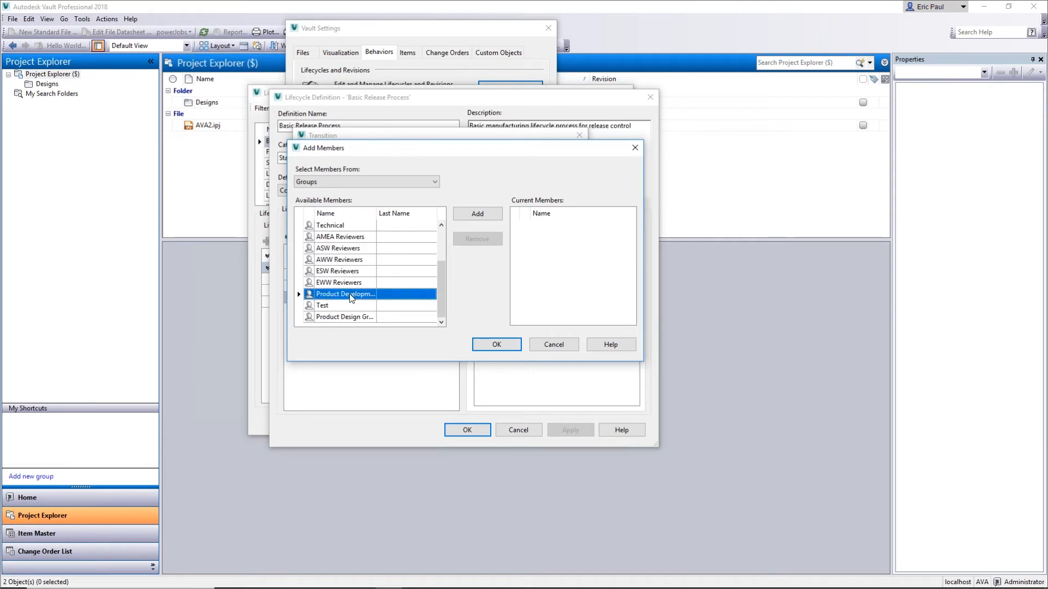
left_click(491, 215)
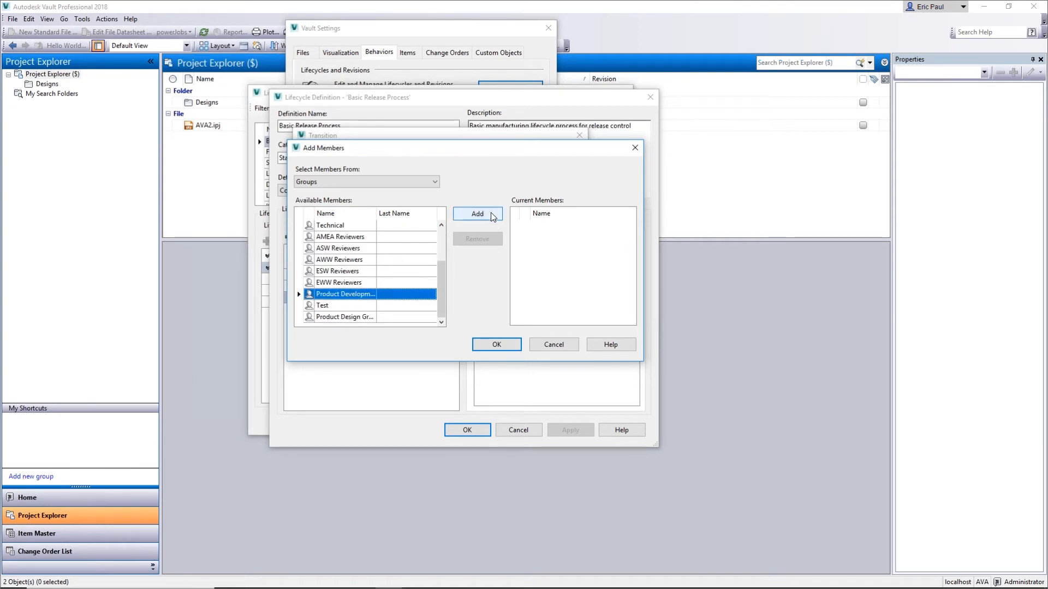
left_click(506, 344)
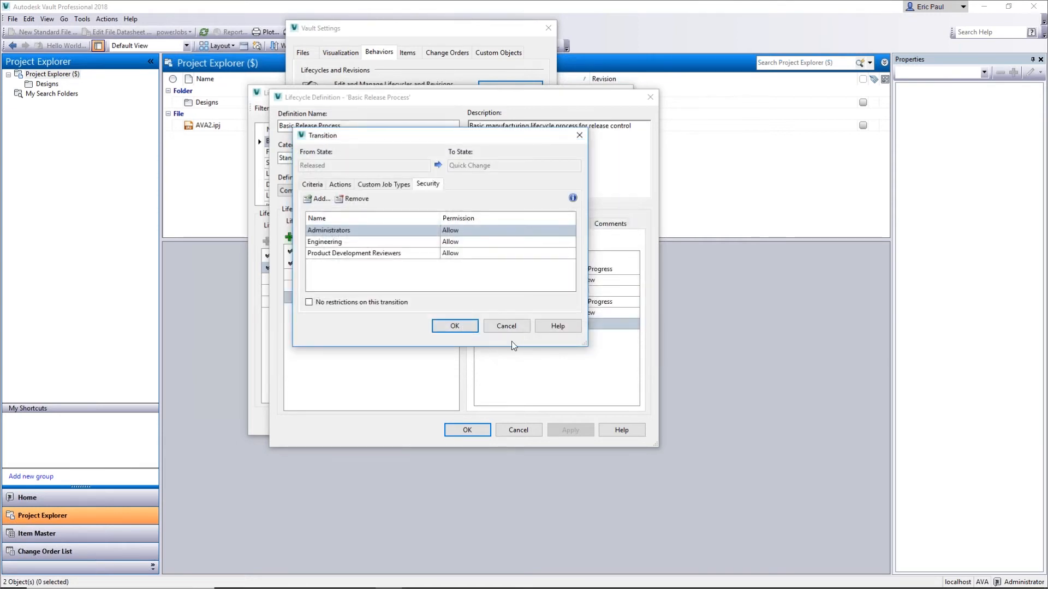
left_click(453, 327)
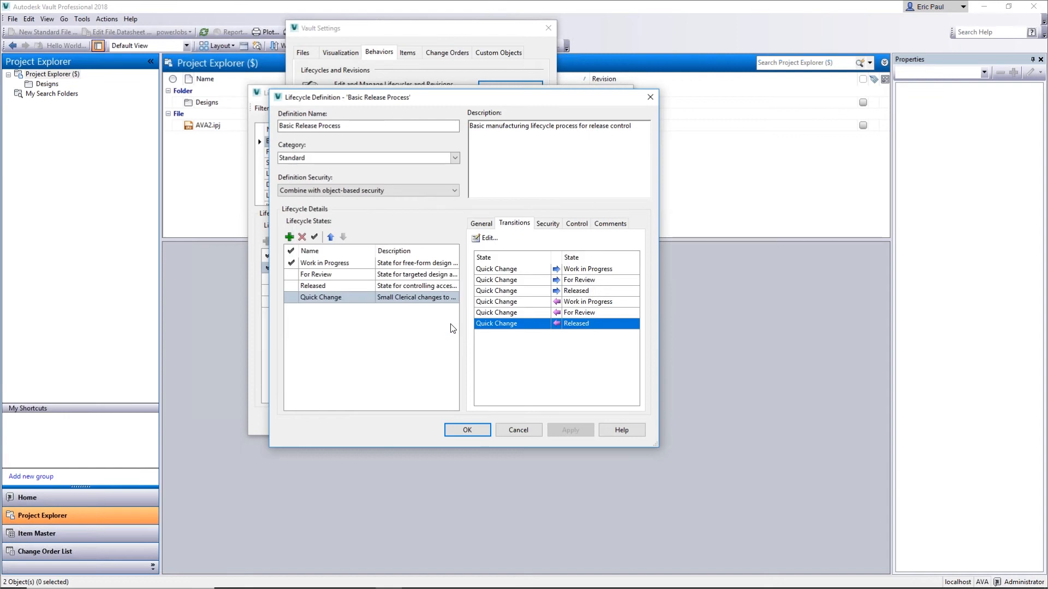
Restrict the Quick Change to Work in Progress transition with no permitted members and accept the empty access control list.
left_click(530, 292)
left_click(529, 324)
left_click(532, 293)
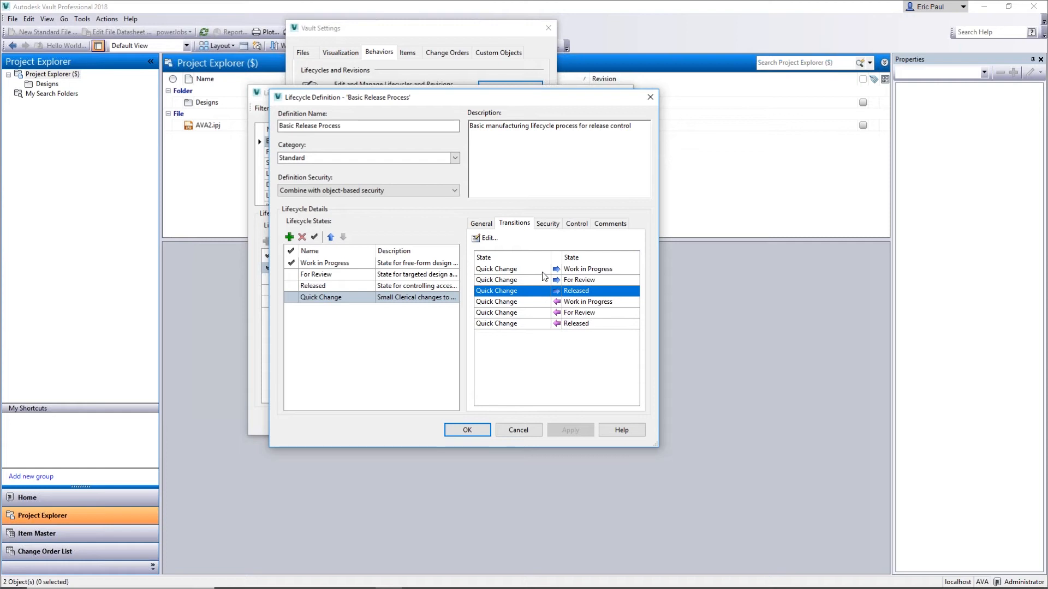
left_click(526, 271)
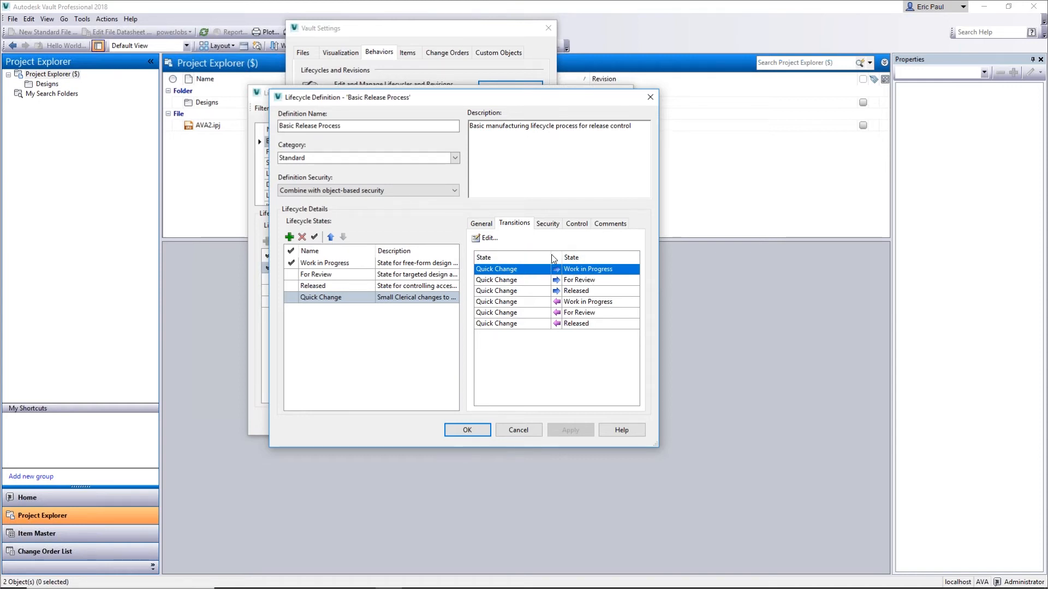
left_click(486, 238)
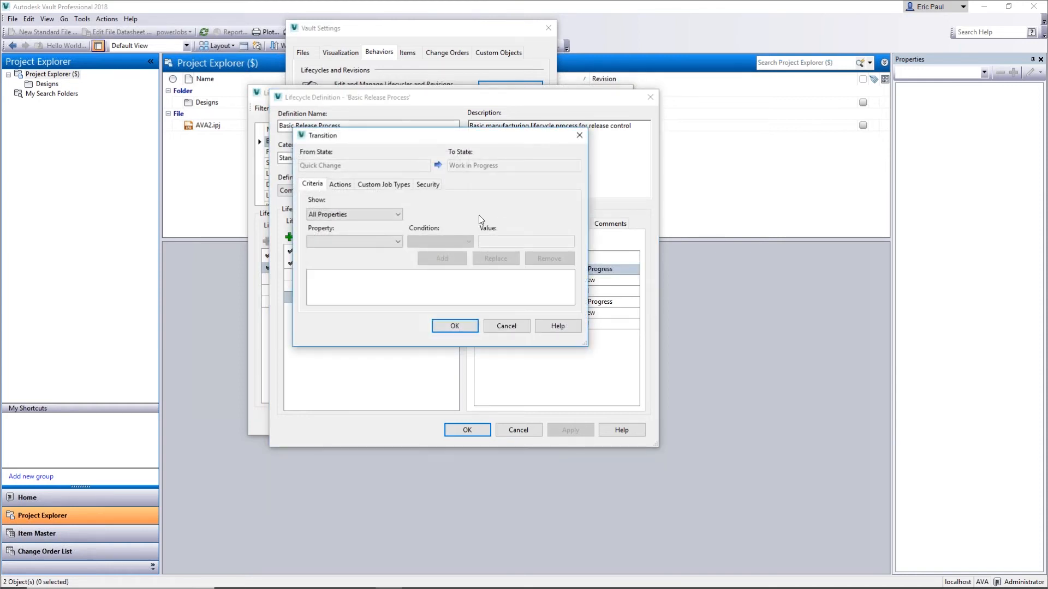
left_click(428, 185)
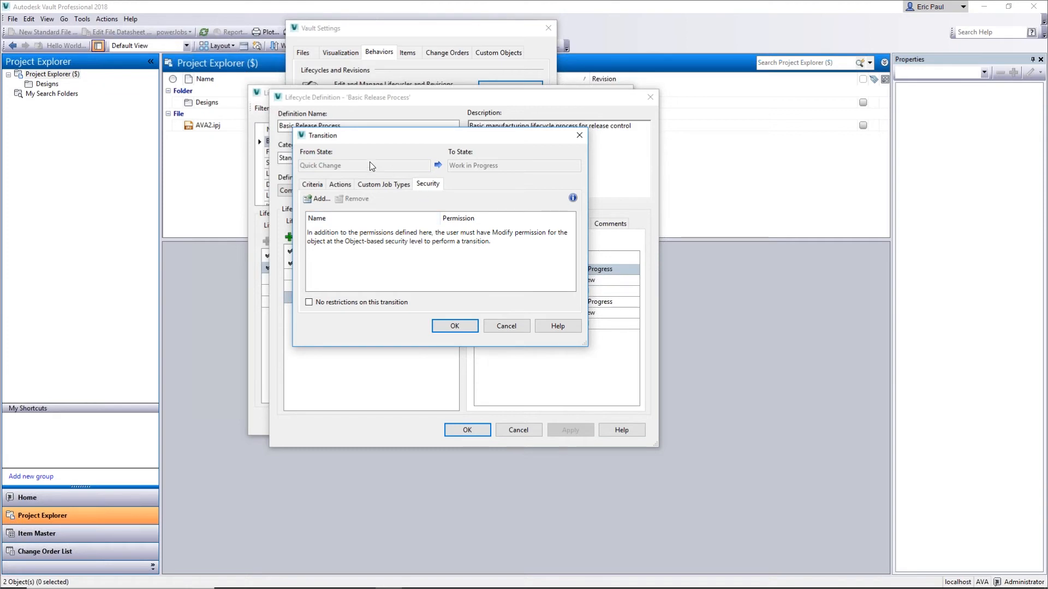
left_click(464, 327)
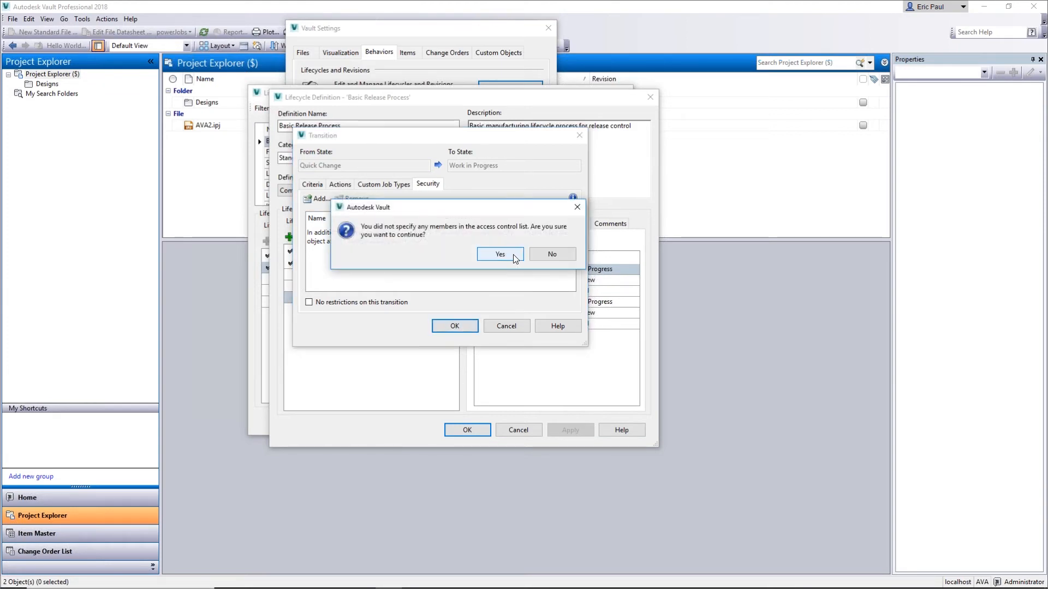
left_click(513, 254)
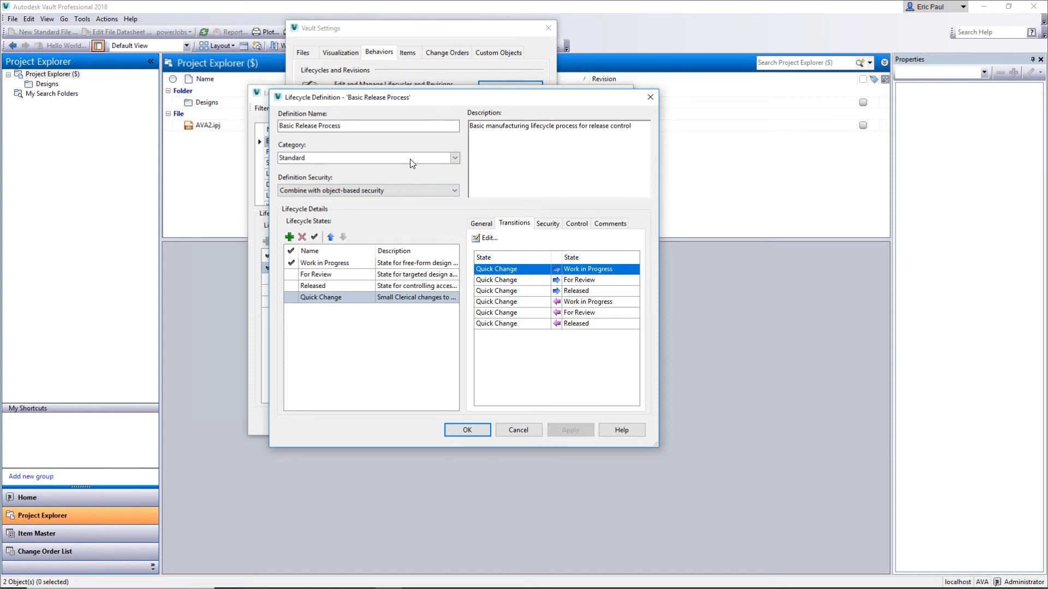
Assign the Engineering file category to the Basic Release Process, then apply the definition and close the lifecycle definitions.
left_click(454, 159)
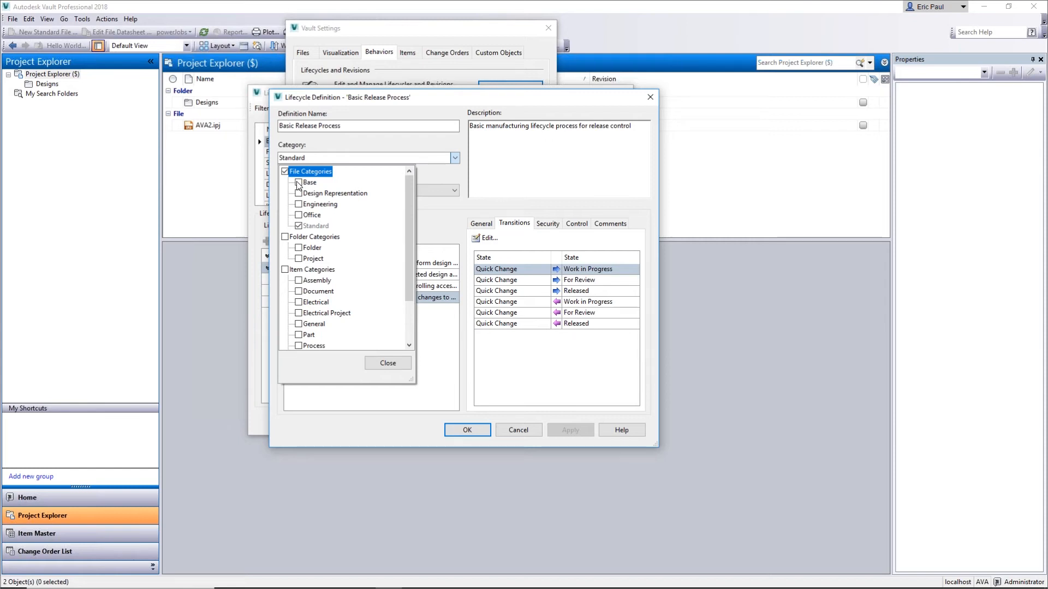
left_click(298, 205)
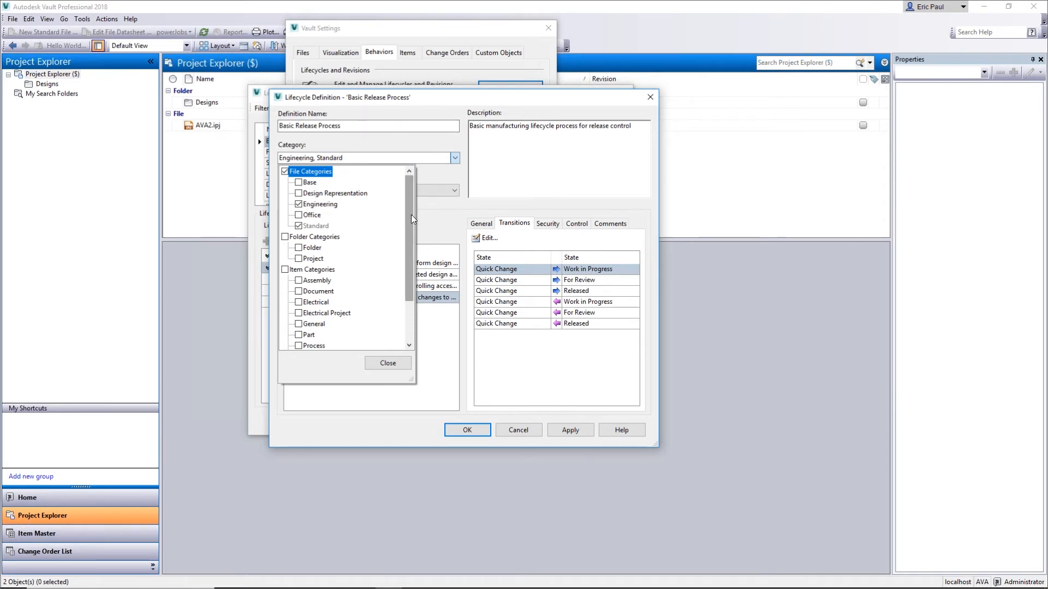
left_click(387, 363)
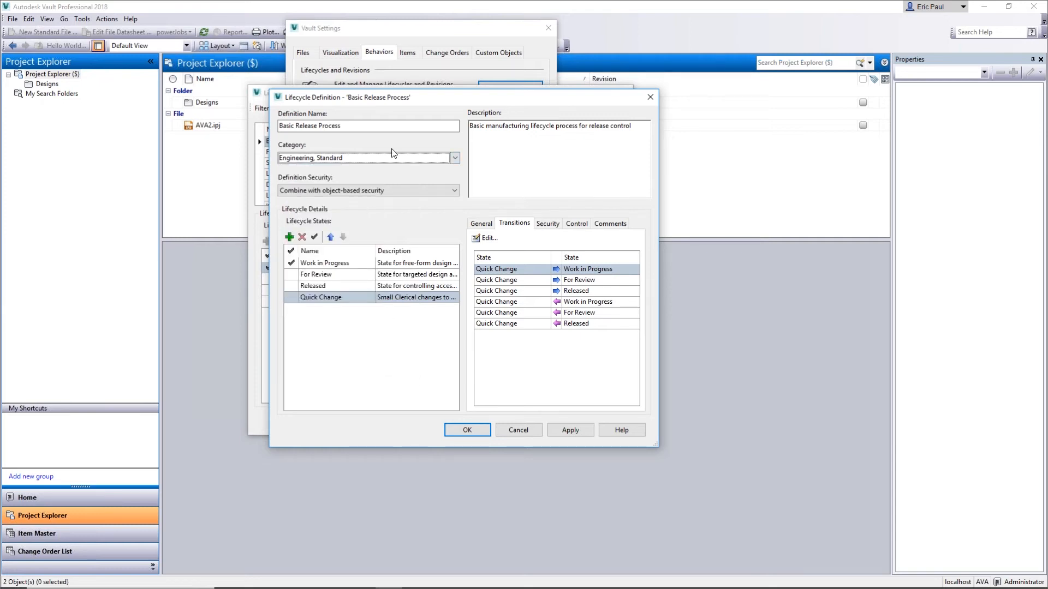
left_click(562, 430)
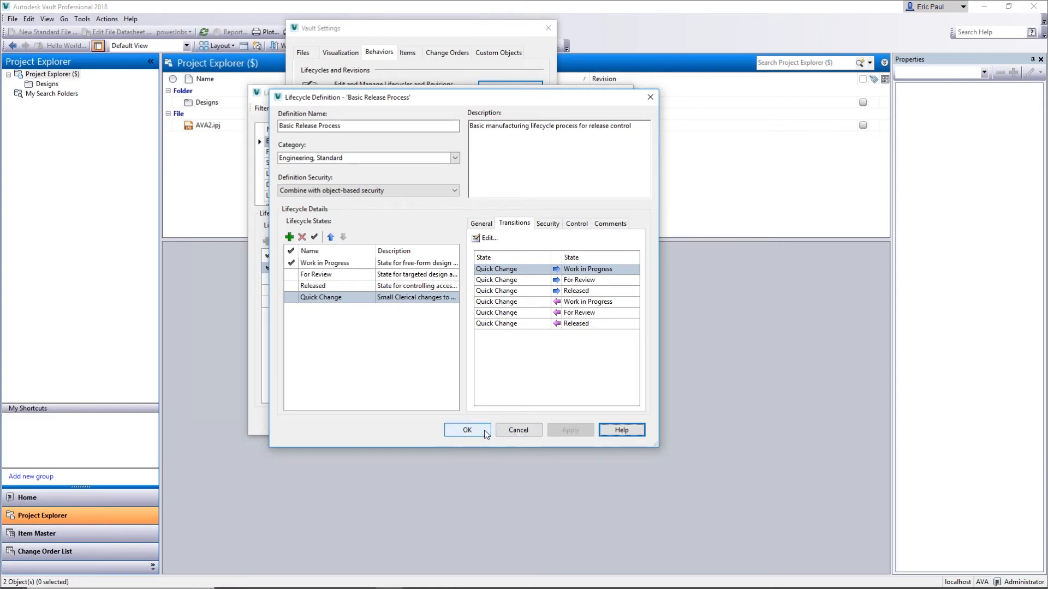
left_click(486, 432)
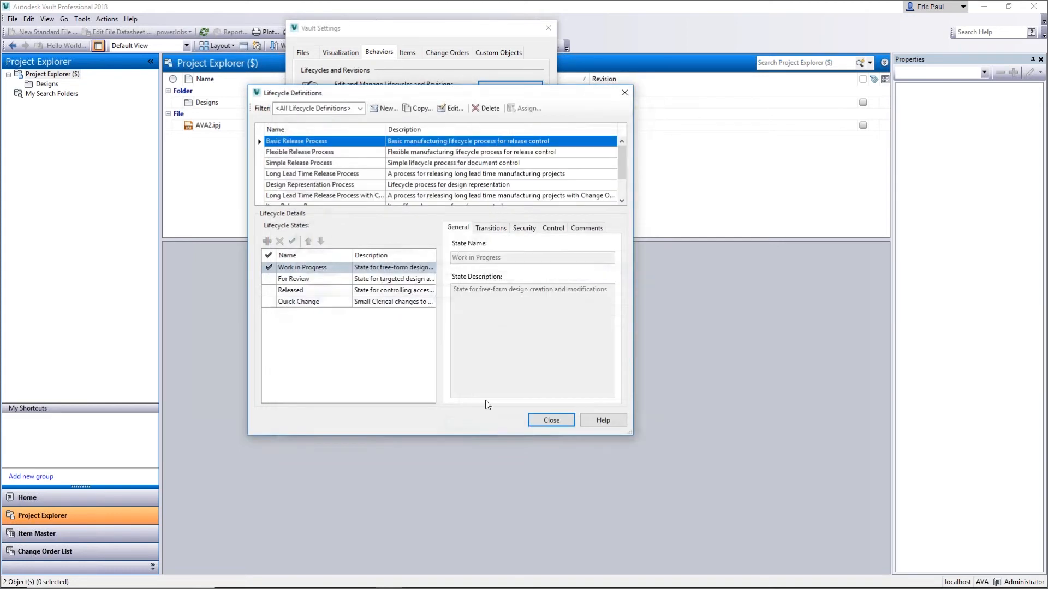
left_click(552, 421)
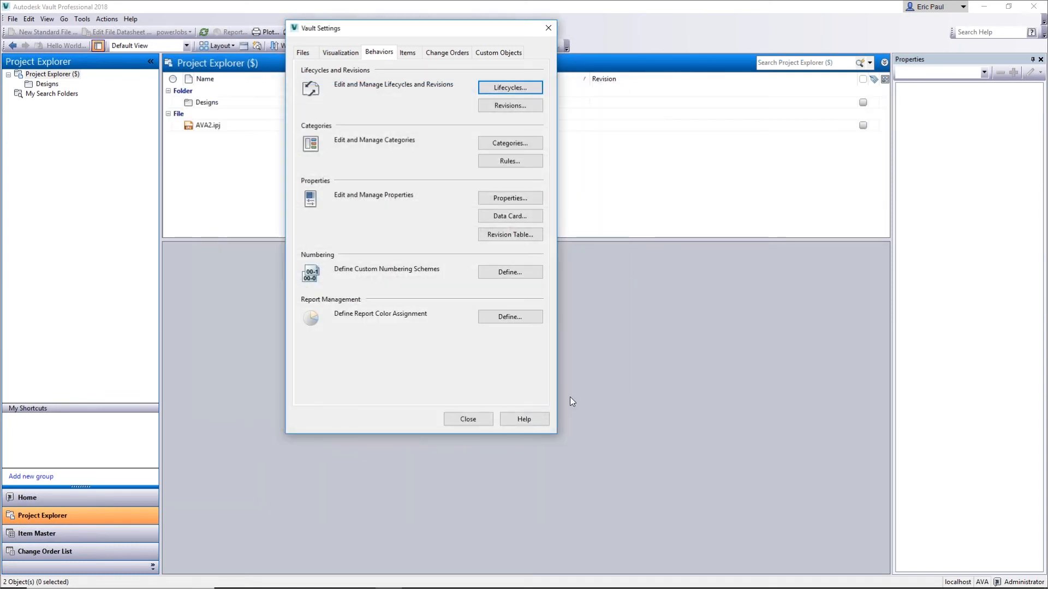
Make the Basic Release Process the default lifecycle definition of the Engineering file category.
left_click(484, 143)
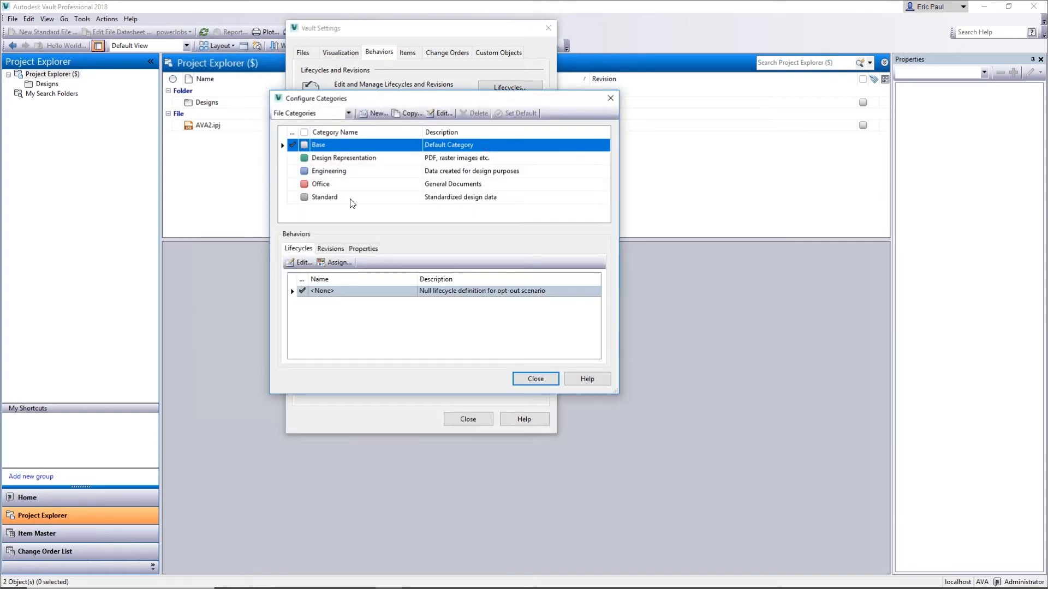
left_click(348, 114)
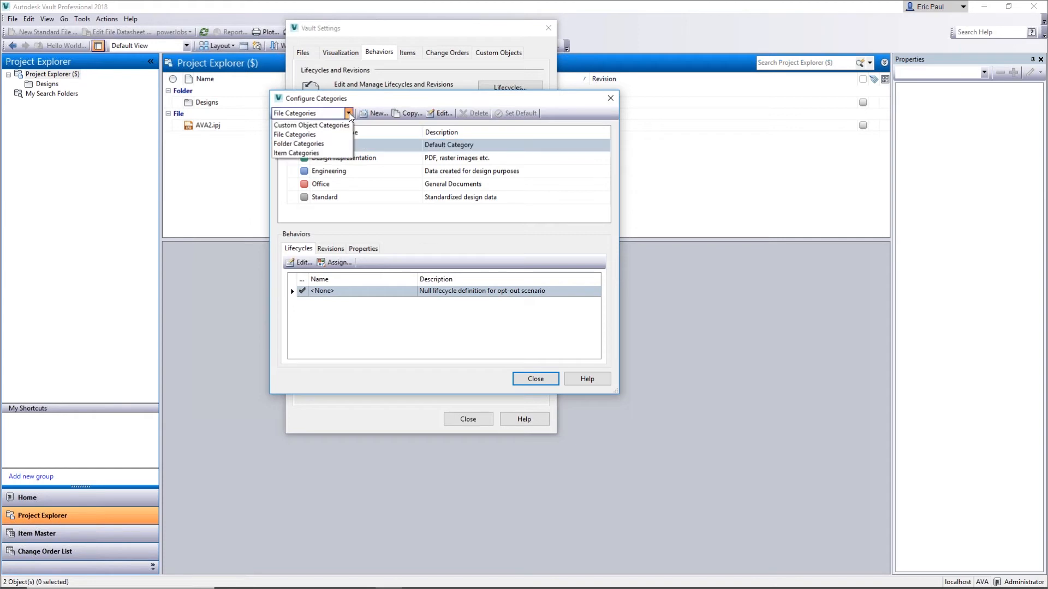
left_click(323, 135)
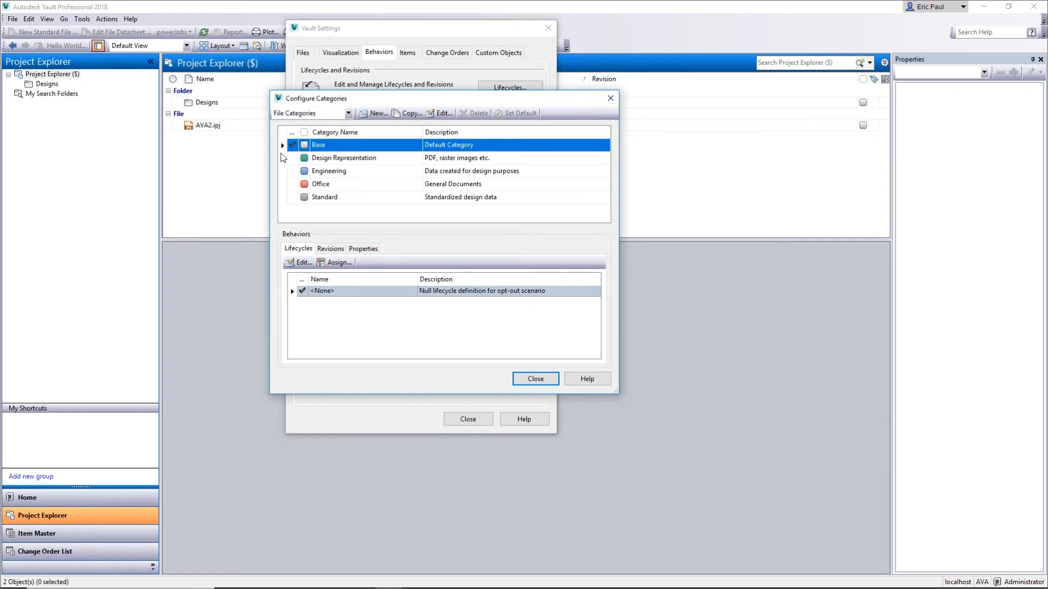
left_click(343, 173)
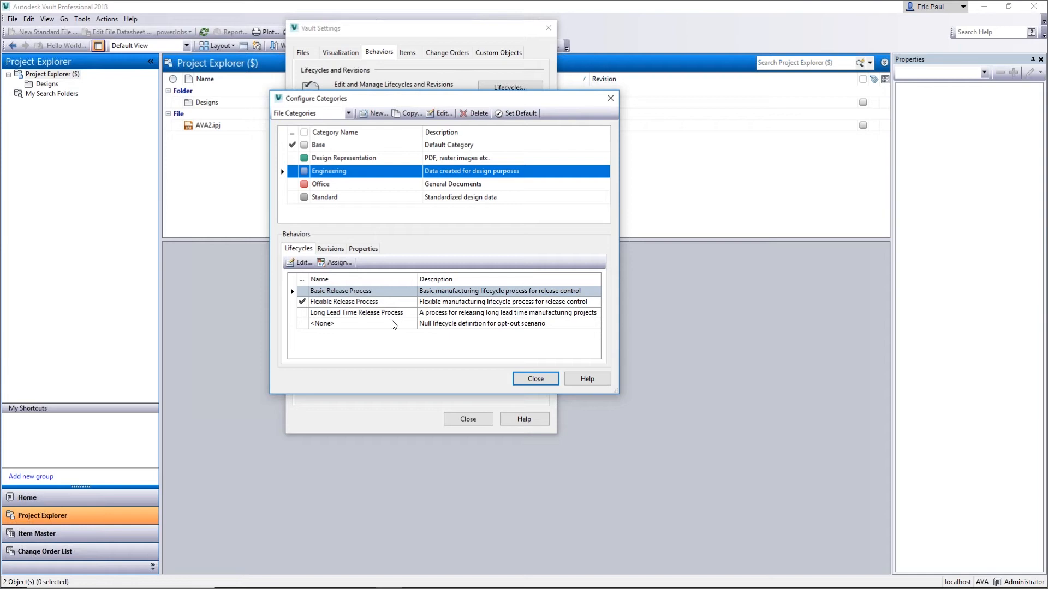
left_click(303, 290)
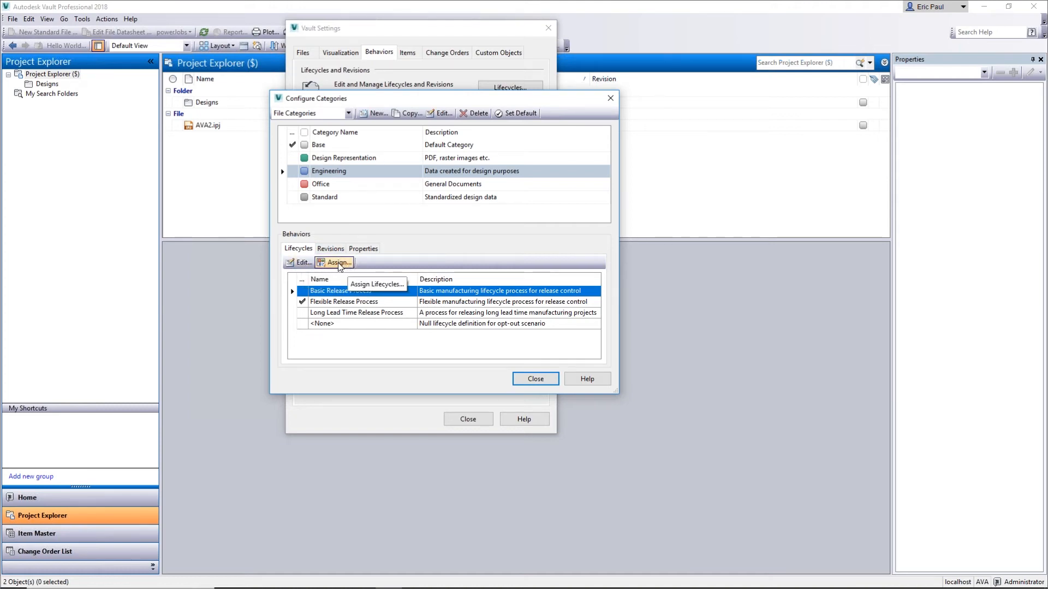
left_click(301, 263)
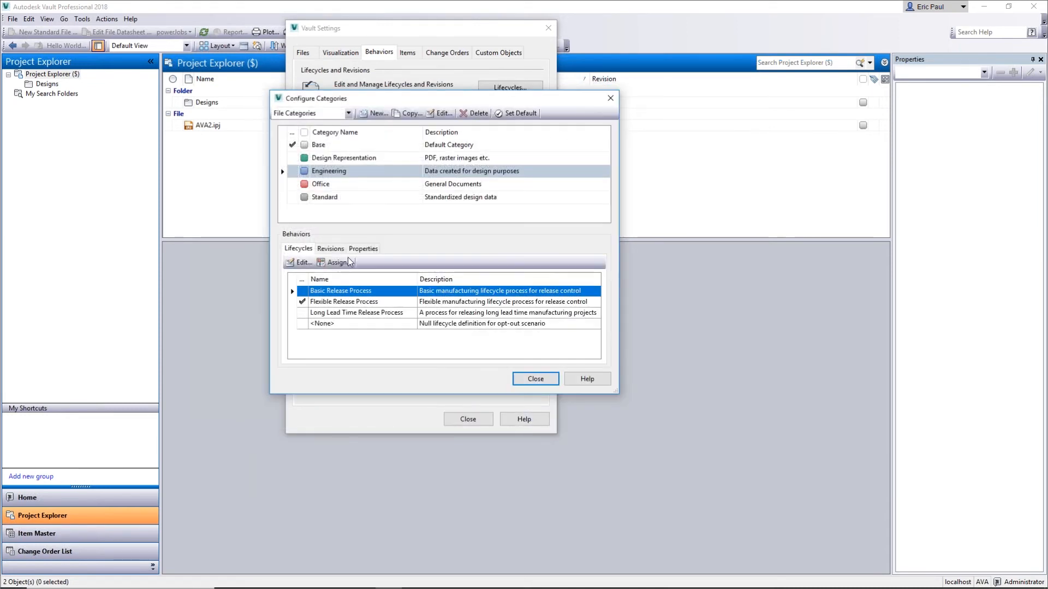
left_click(344, 262)
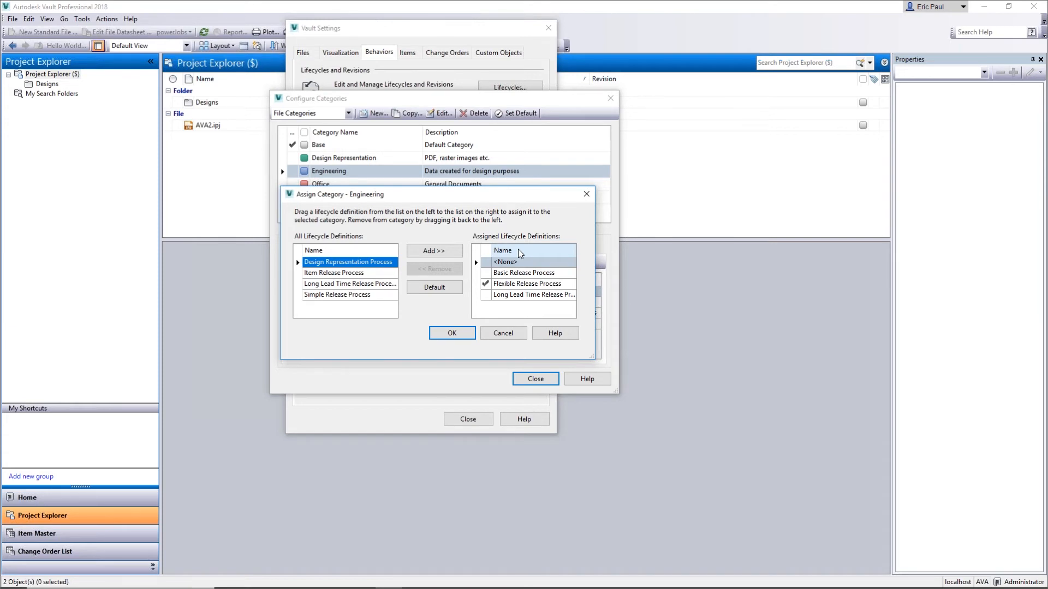
left_click(498, 275)
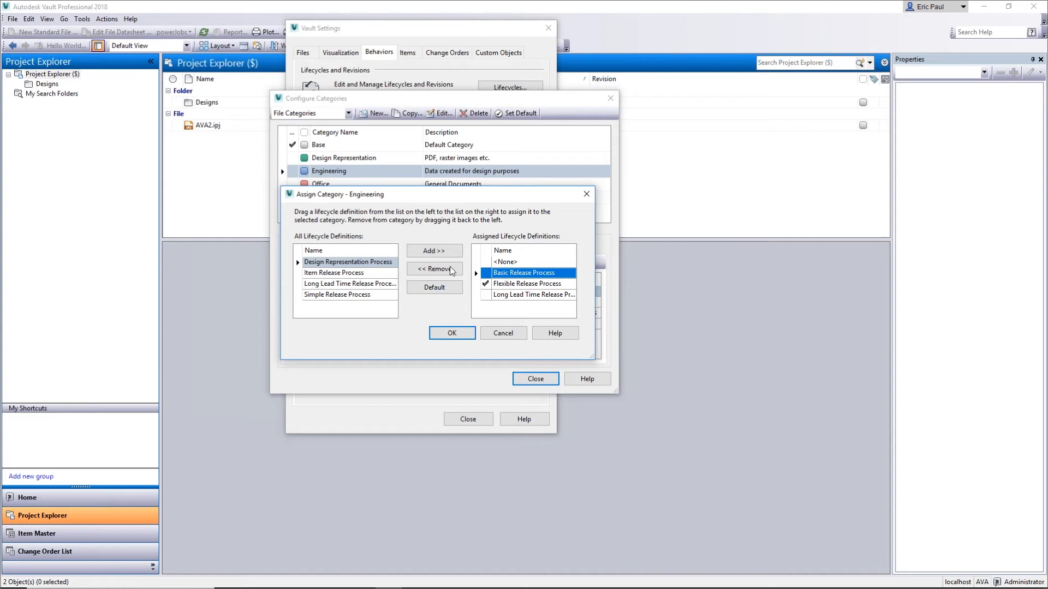
left_click(447, 290)
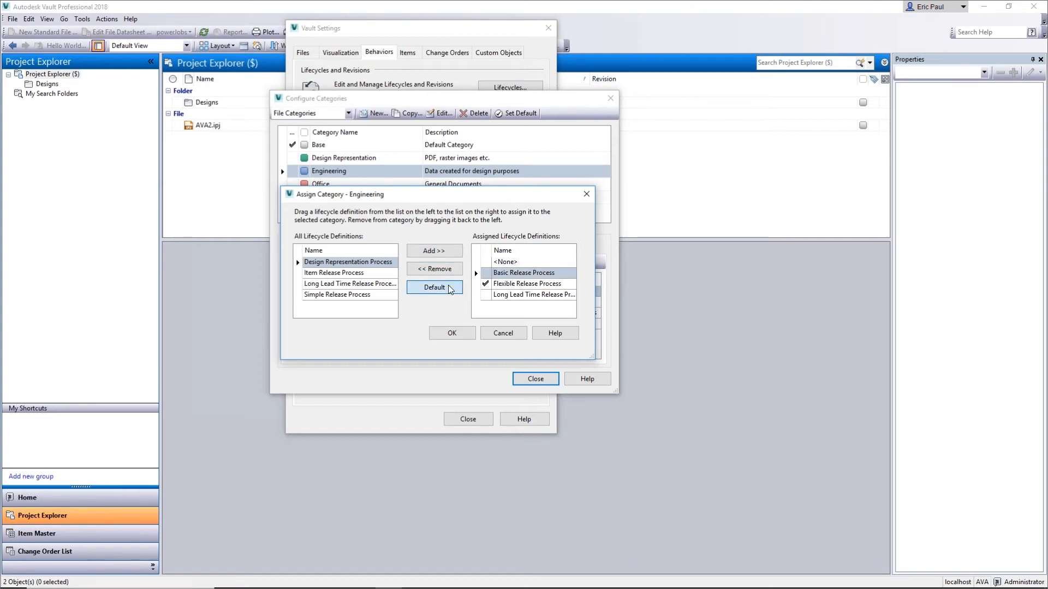
Remove the Flexible Release Process and Long Lead Time Release Process from the Engineering category, accept, and close the categories and Vault settings.
left_click(521, 284)
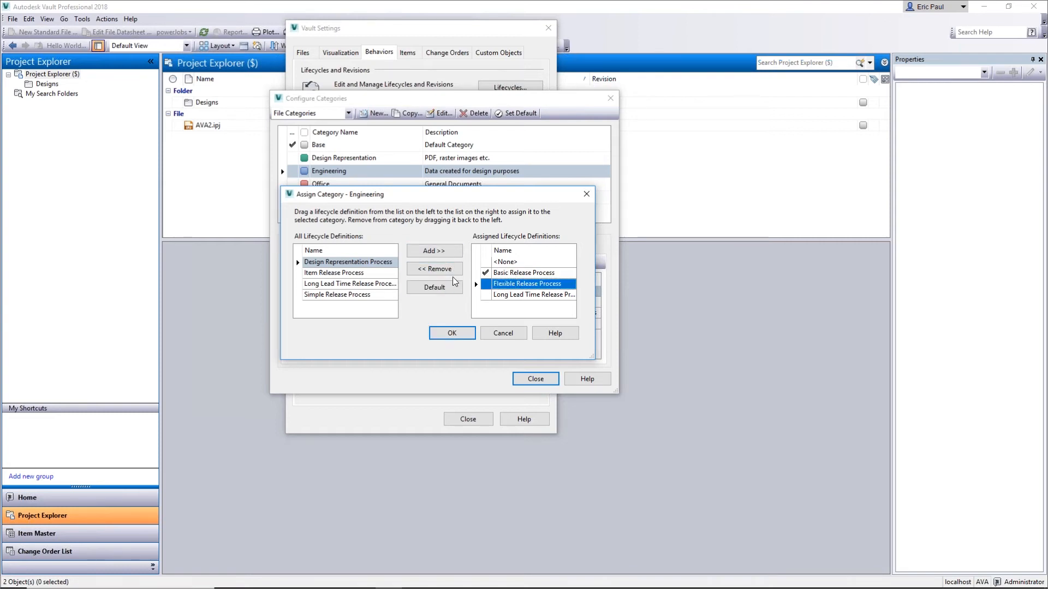
left_click(449, 269)
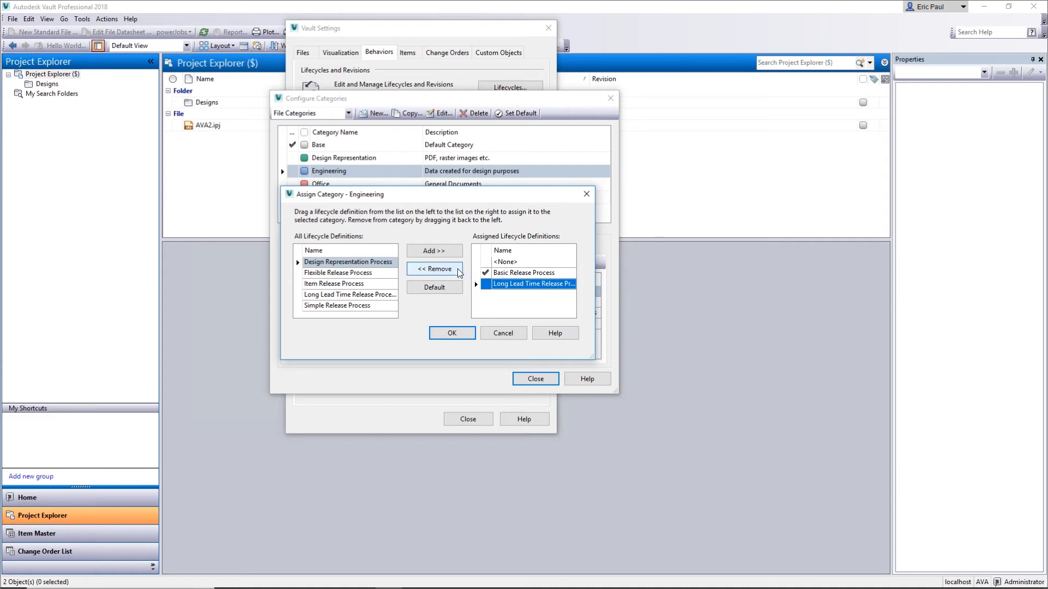
left_click(456, 270)
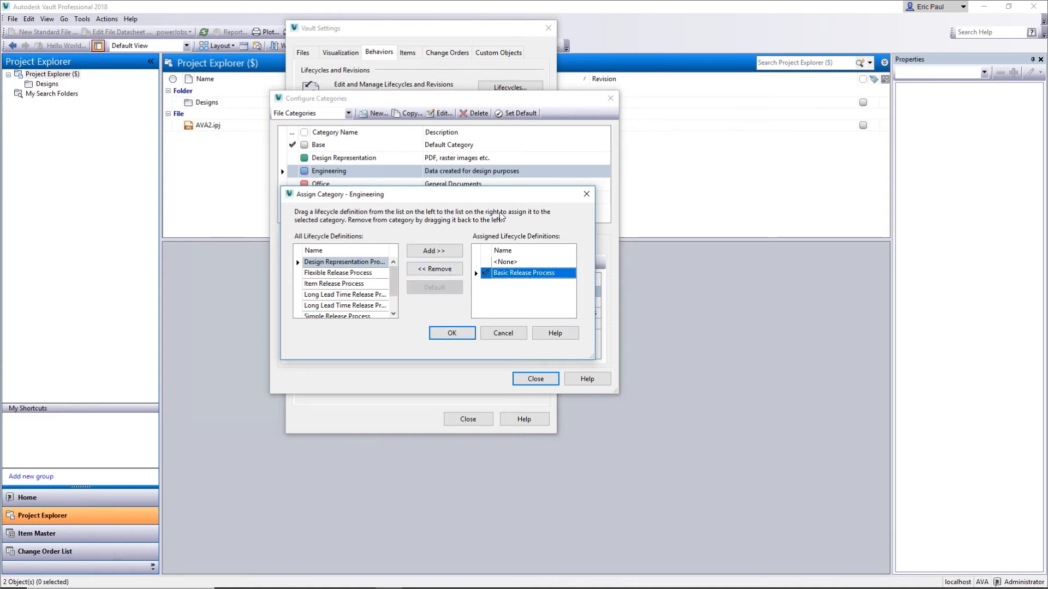
left_click(452, 334)
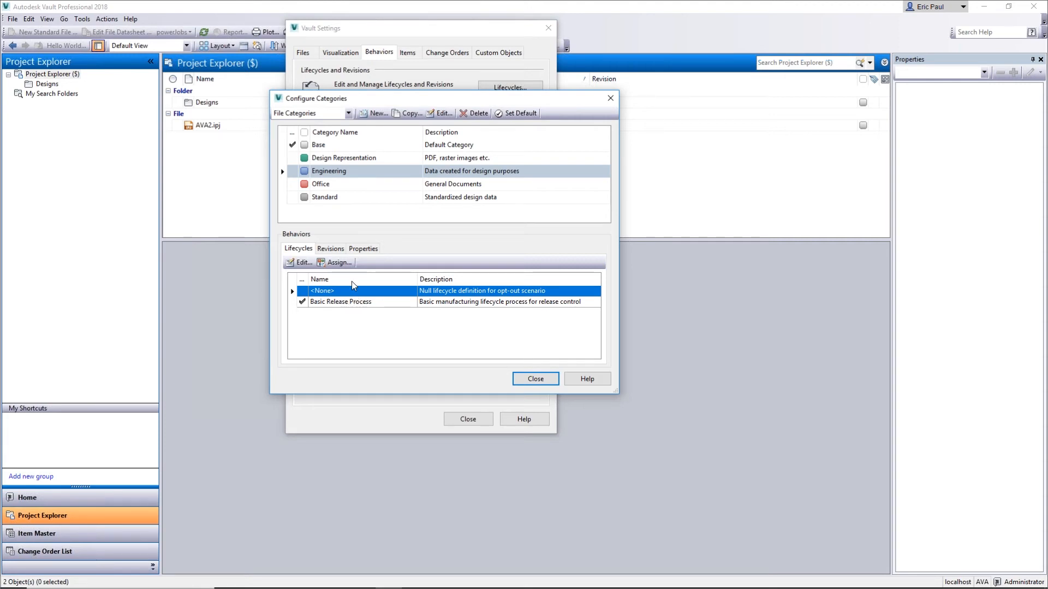
left_click(534, 379)
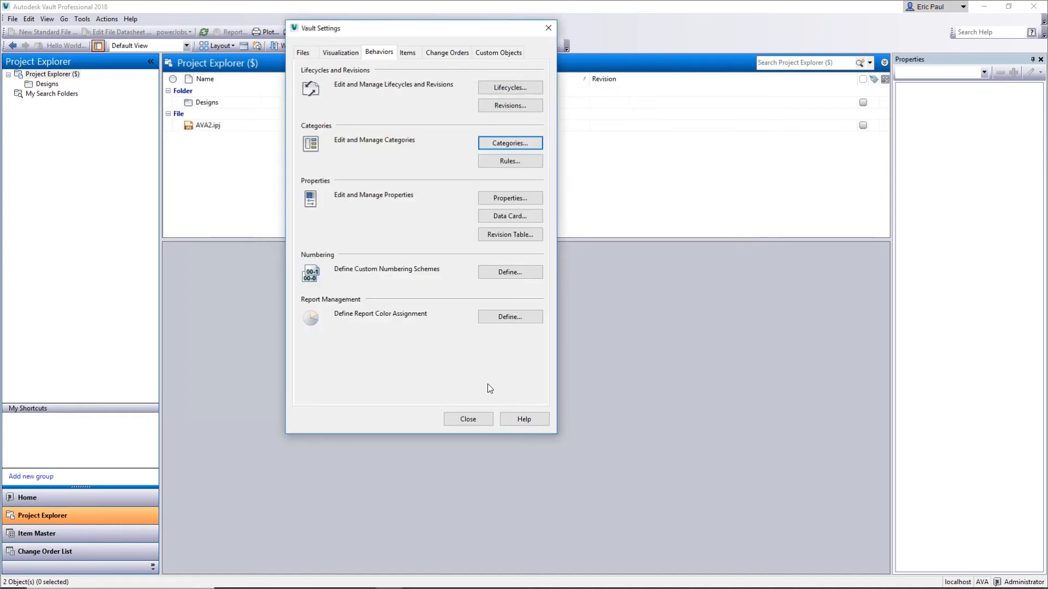
left_click(483, 421)
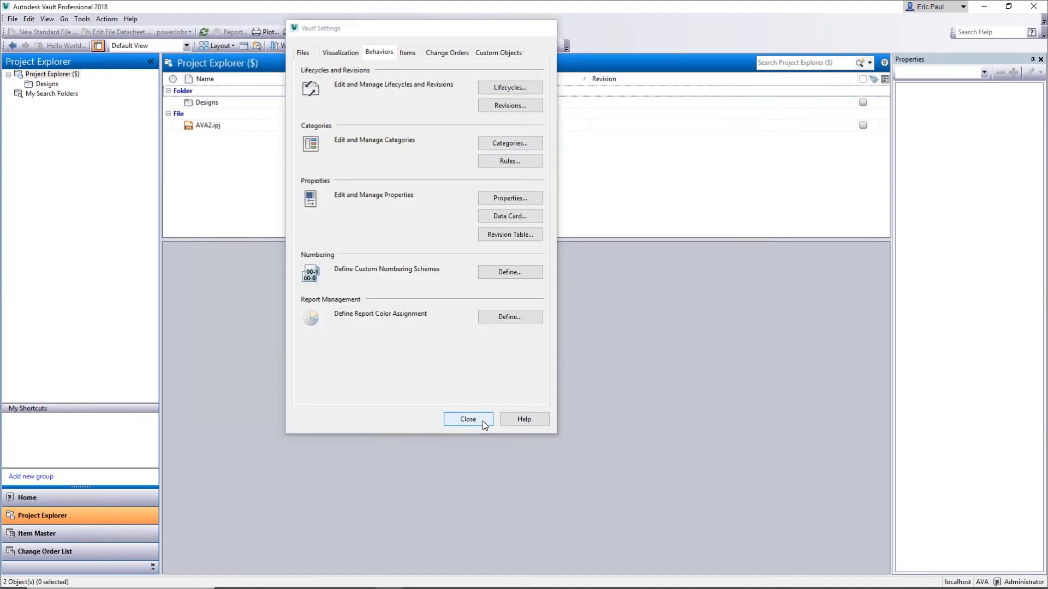
Change the category of AVA Test Part.ipt and AVA Test Part.idw in the Designs folder to Engineering.
left_click(47, 84)
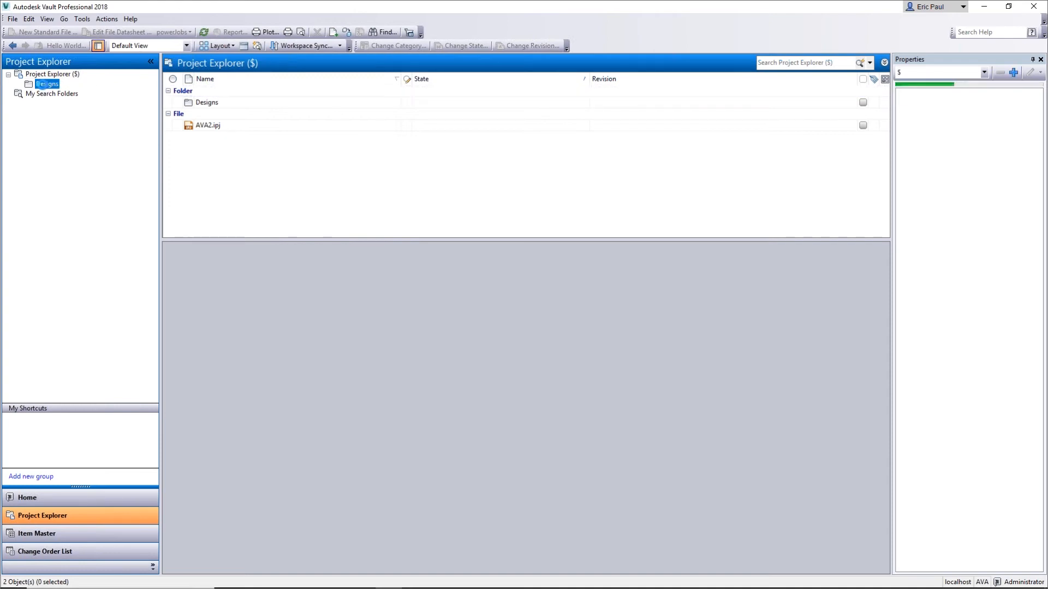
left_click(307, 103)
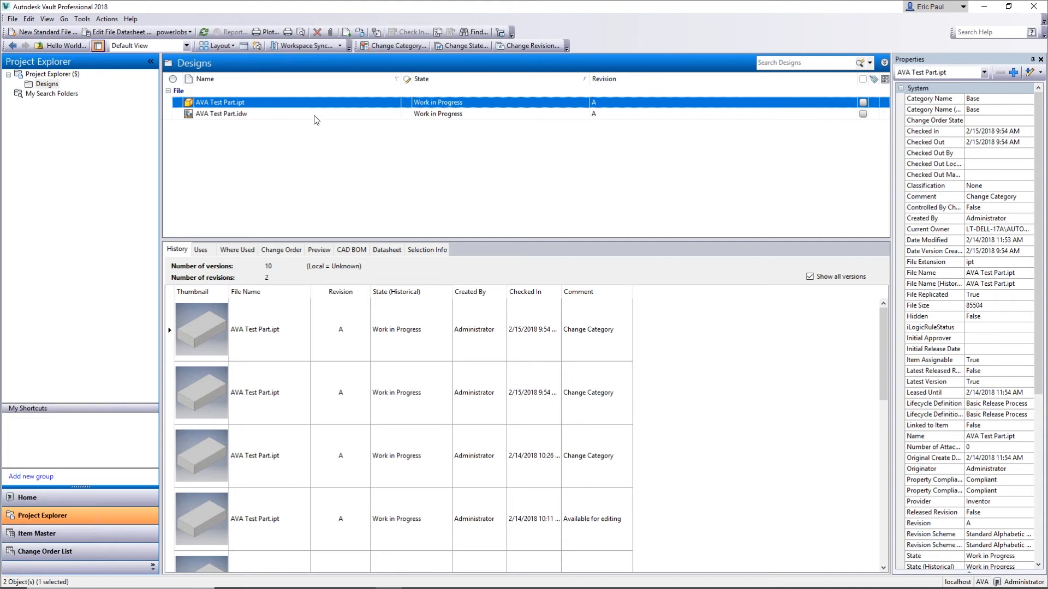
left_click(322, 116, "shift")
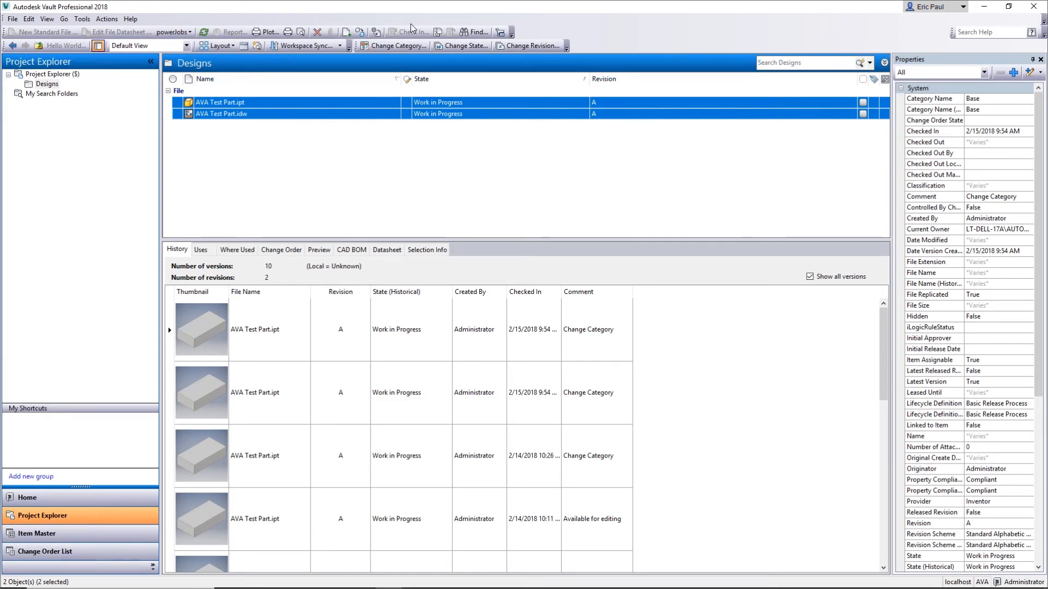
left_click(401, 45)
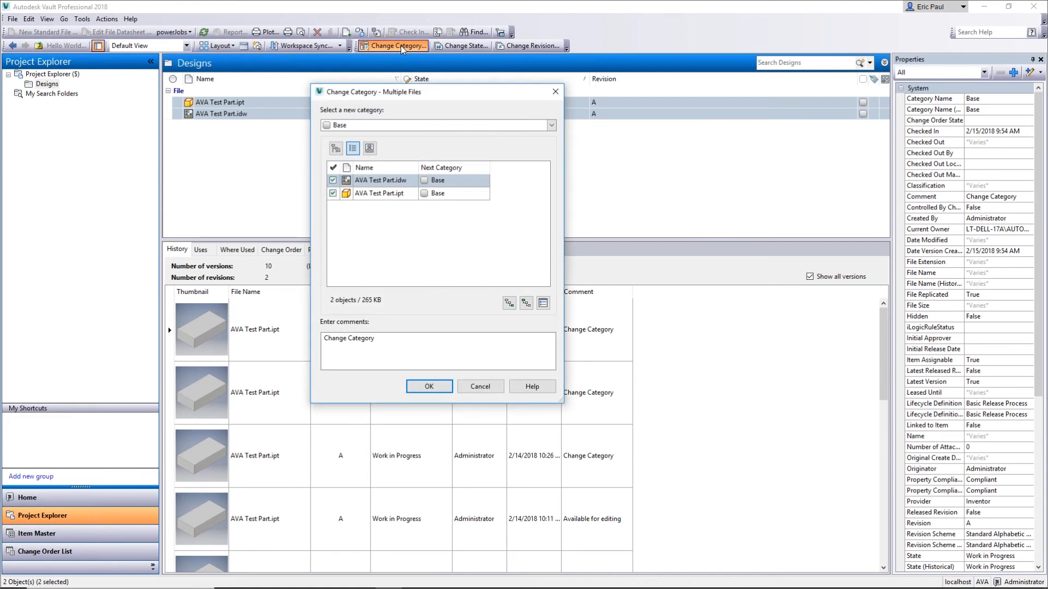
left_click(551, 125)
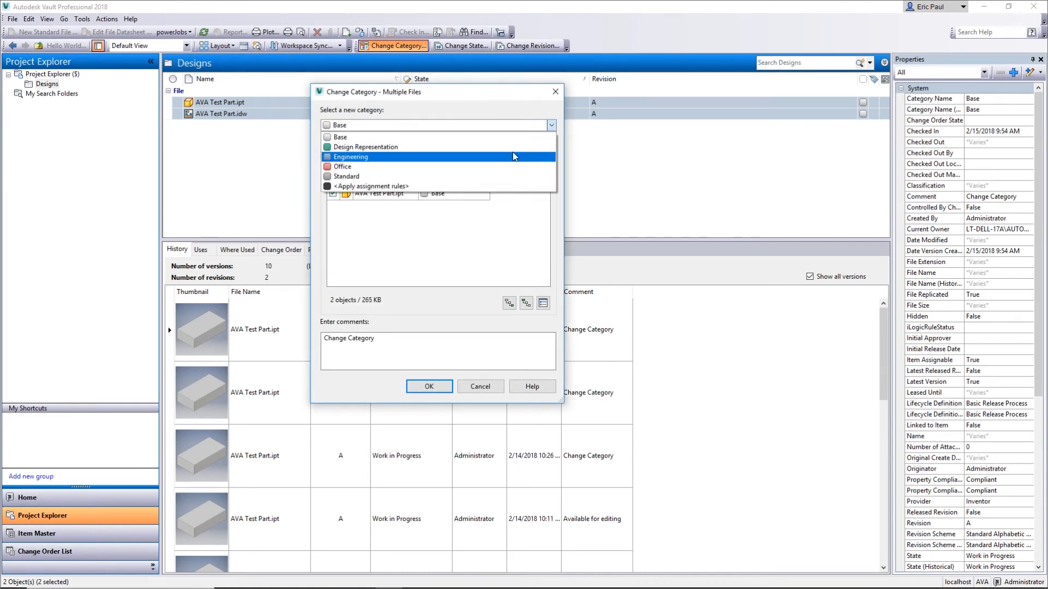
left_click(372, 158)
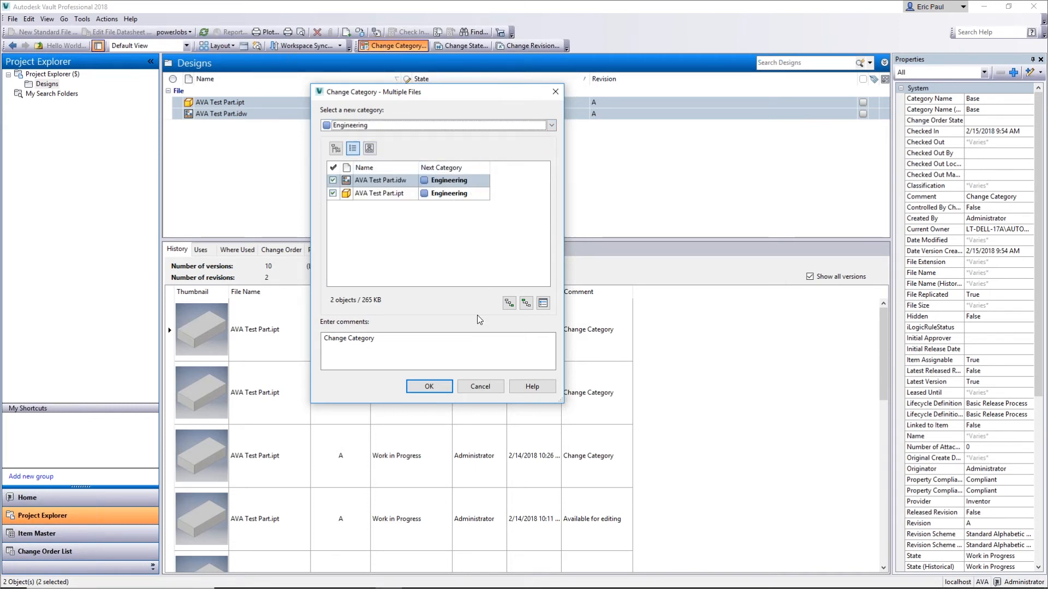
left_click(443, 387)
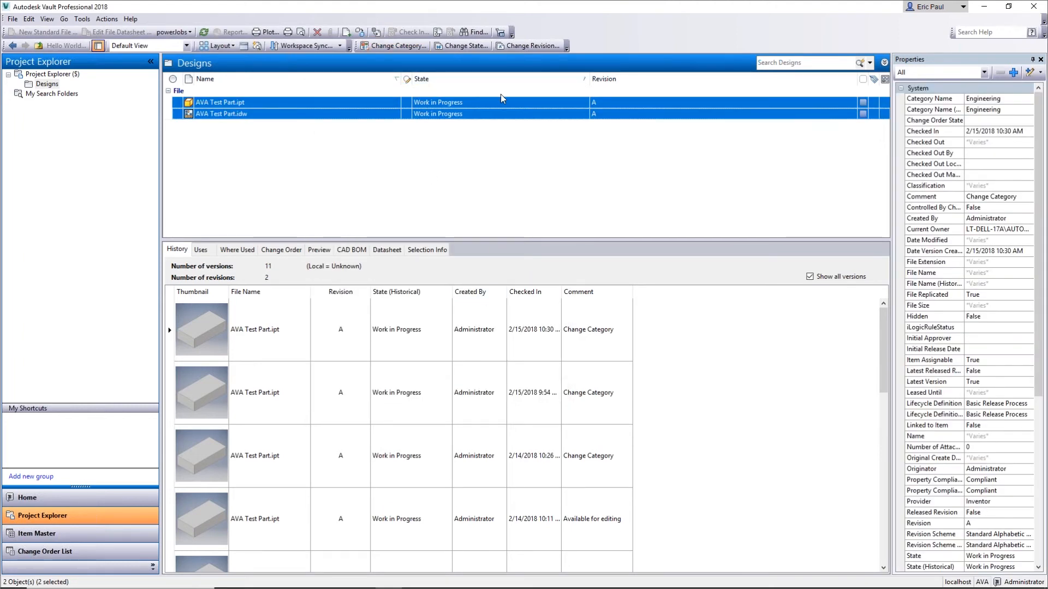
Change the state of AVA Test Part.ipt and AVA Test Part.idw to For Review in the Basic Release Process, without e-mailing others.
left_click(469, 104)
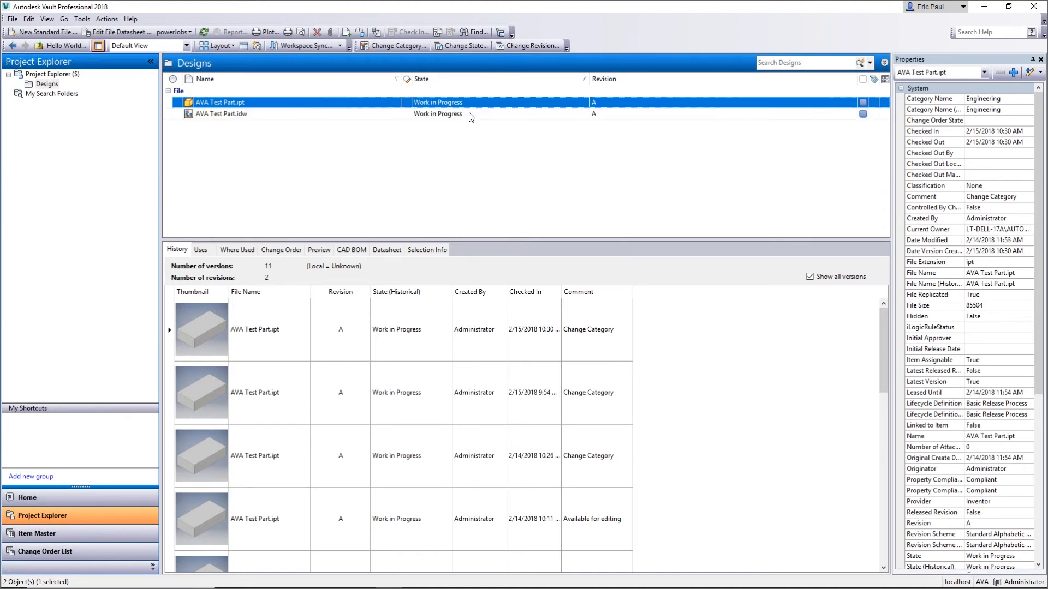
left_click(469, 112, "shift")
left_click(467, 45)
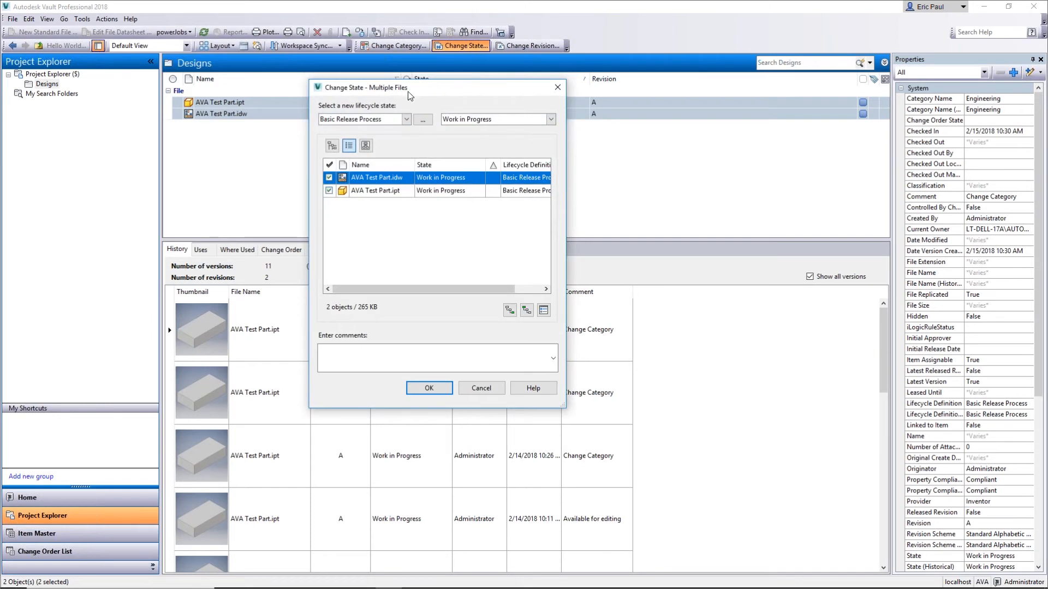
left_click(406, 120)
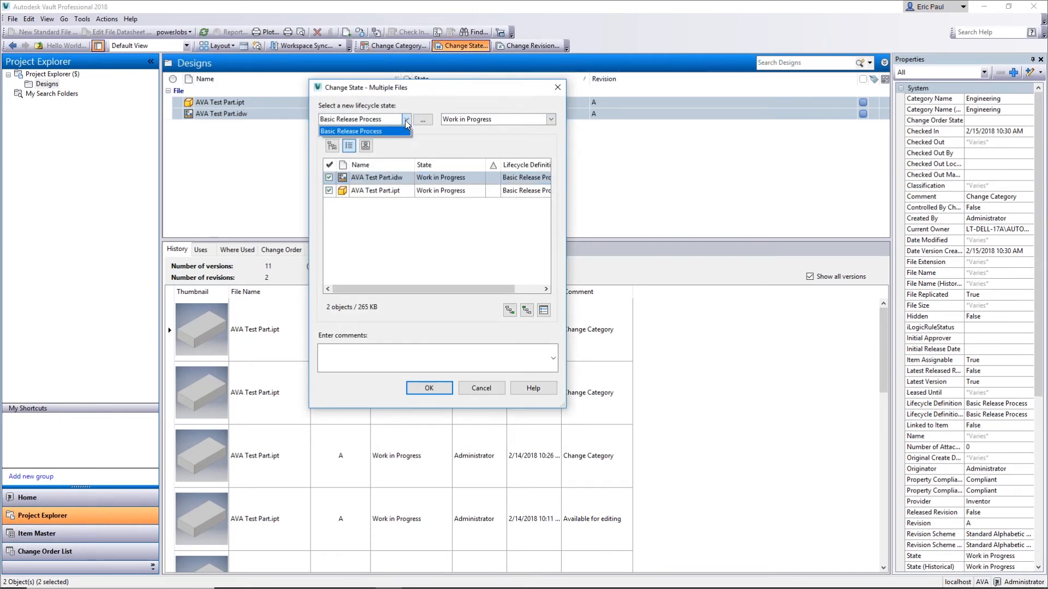
left_click(405, 120)
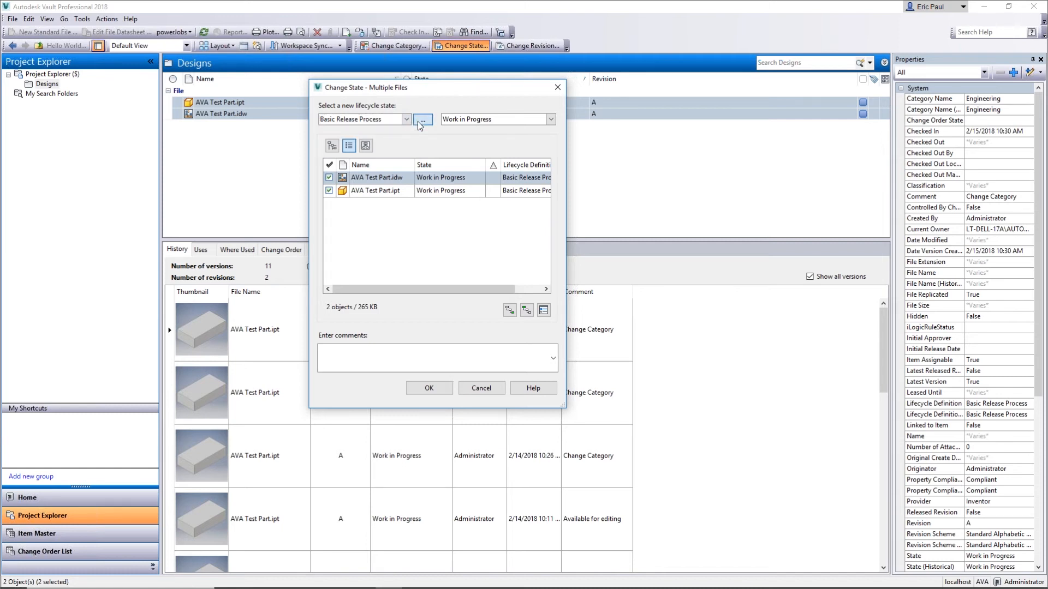
left_click(420, 121)
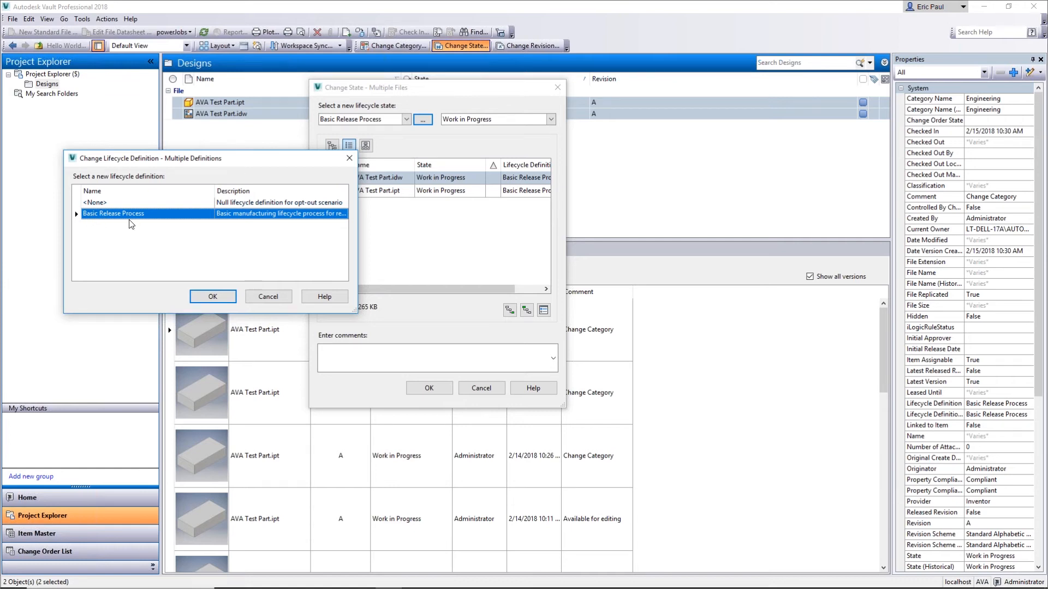
left_click(278, 299)
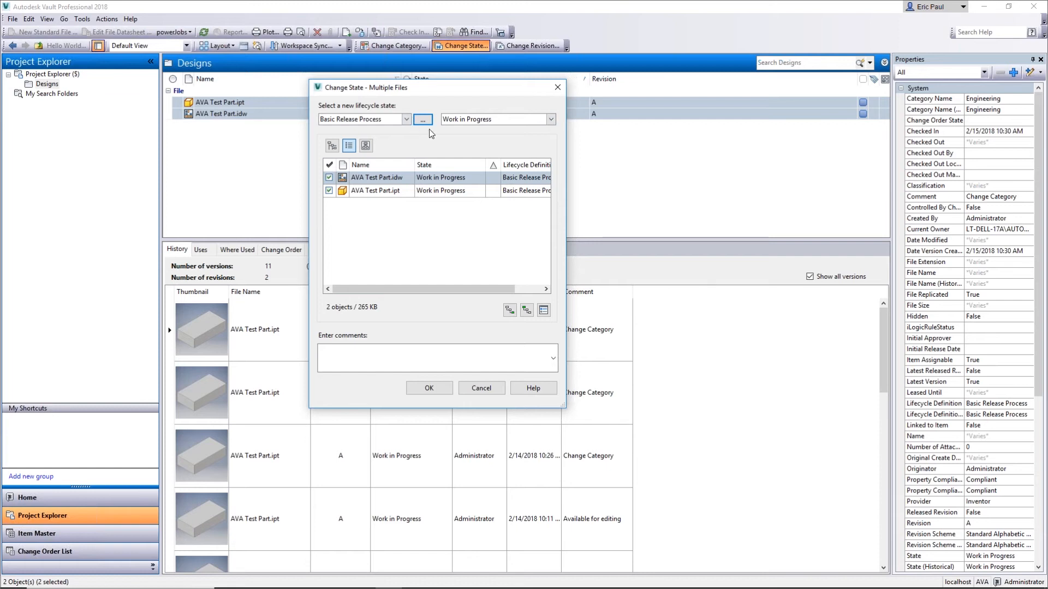
left_click(552, 120)
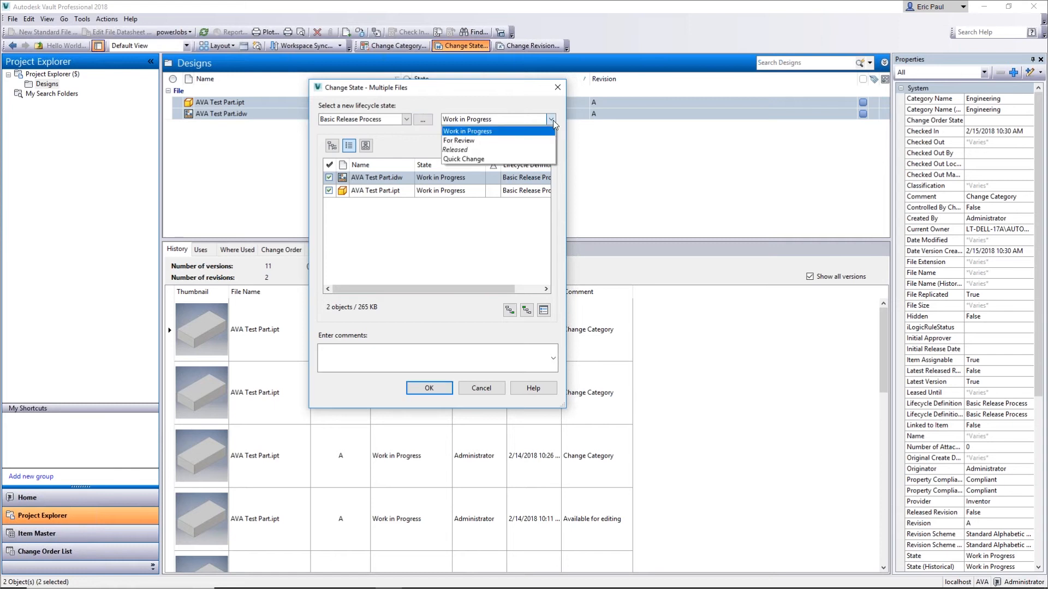
left_click(499, 141)
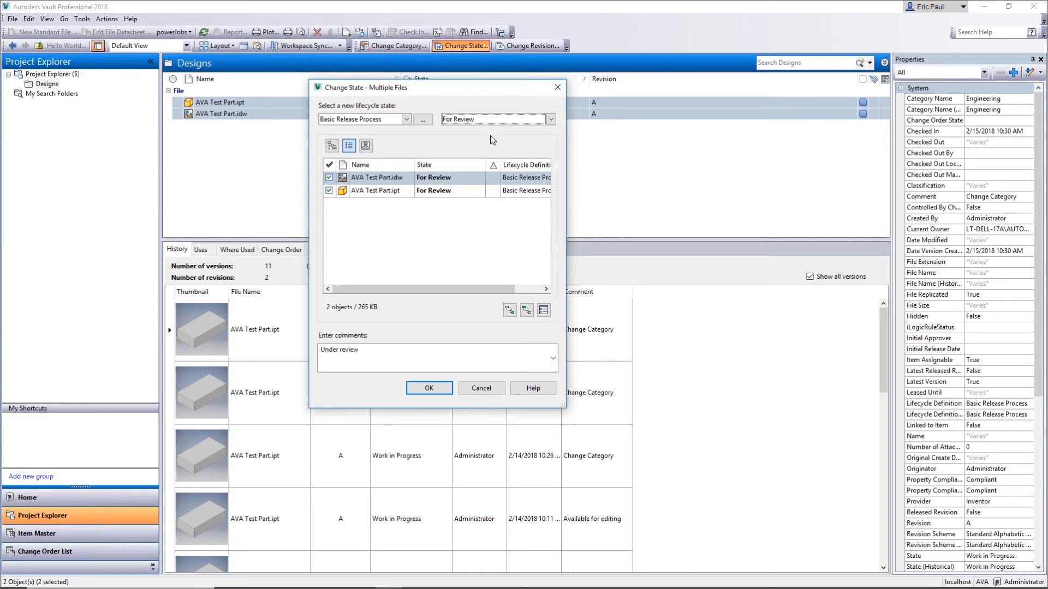
left_click(429, 388)
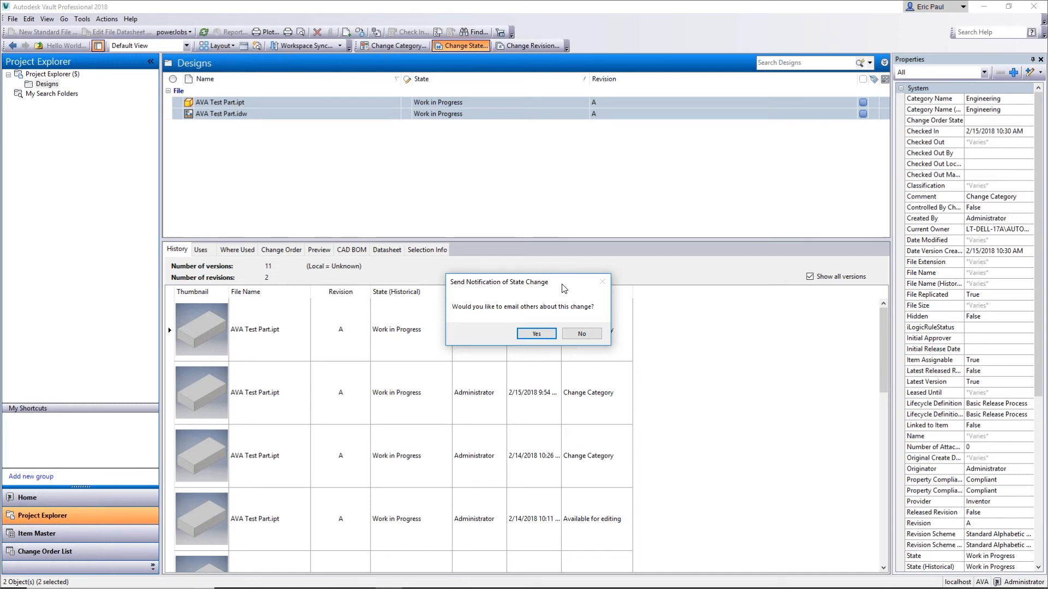
left_click(598, 335)
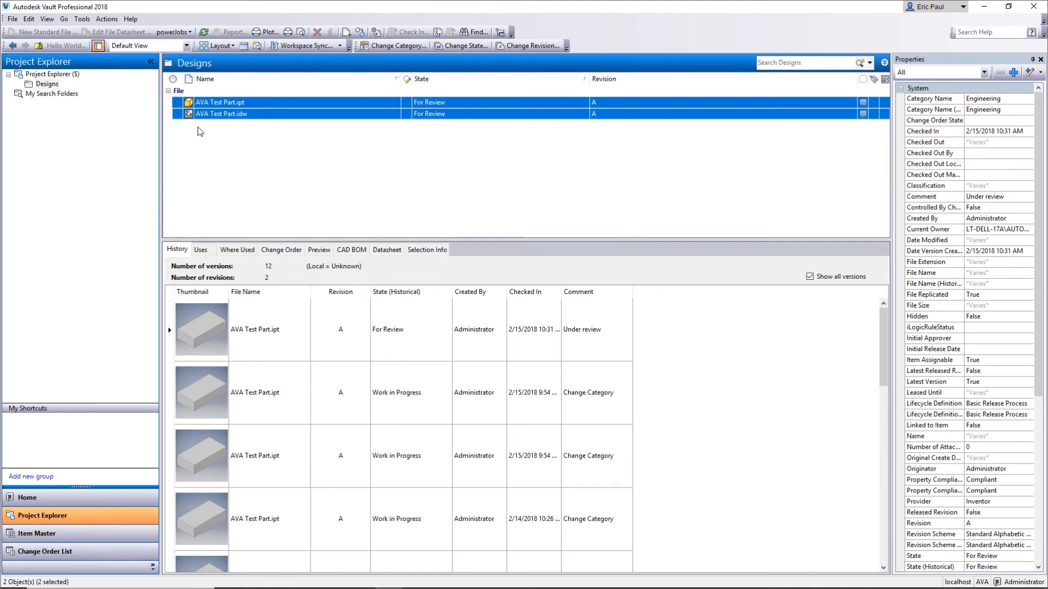
Open the Basic Release Process lifecycle definition for editing from the Vault behavior settings.
left_click(314, 114)
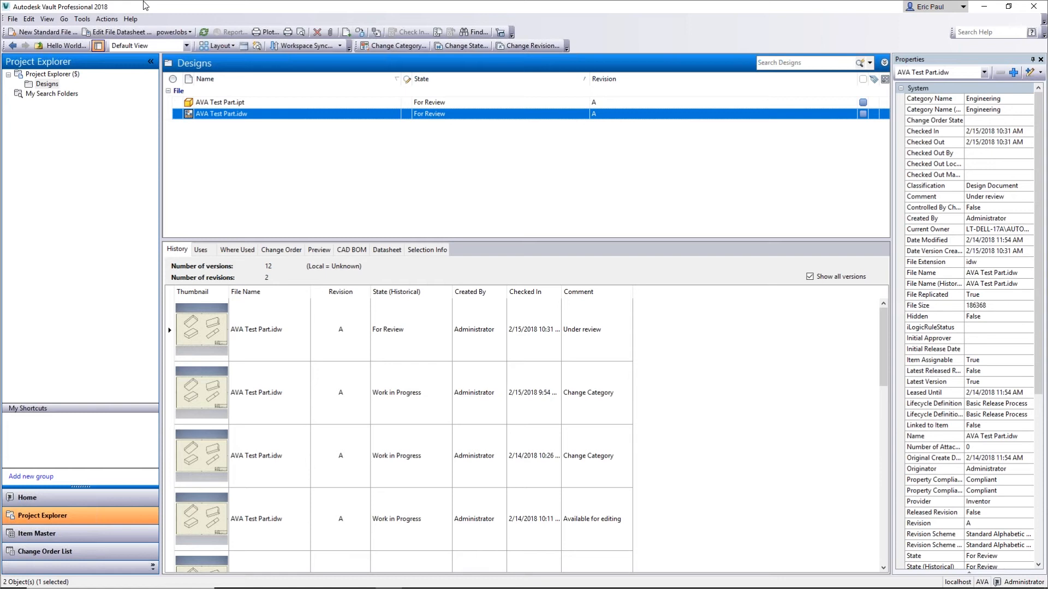
left_click(112, 21)
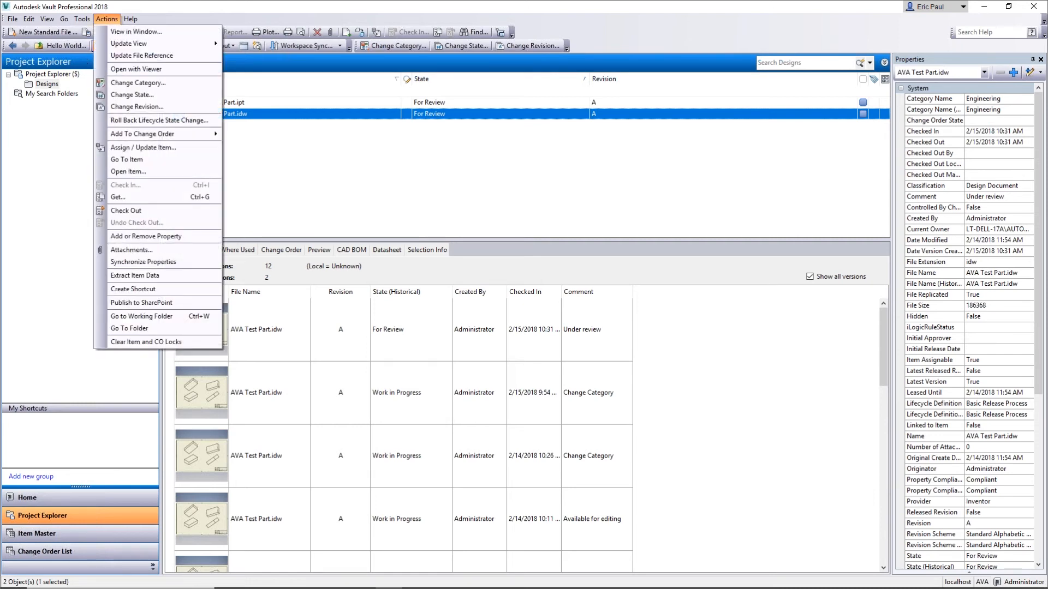
mouse_move(82, 19)
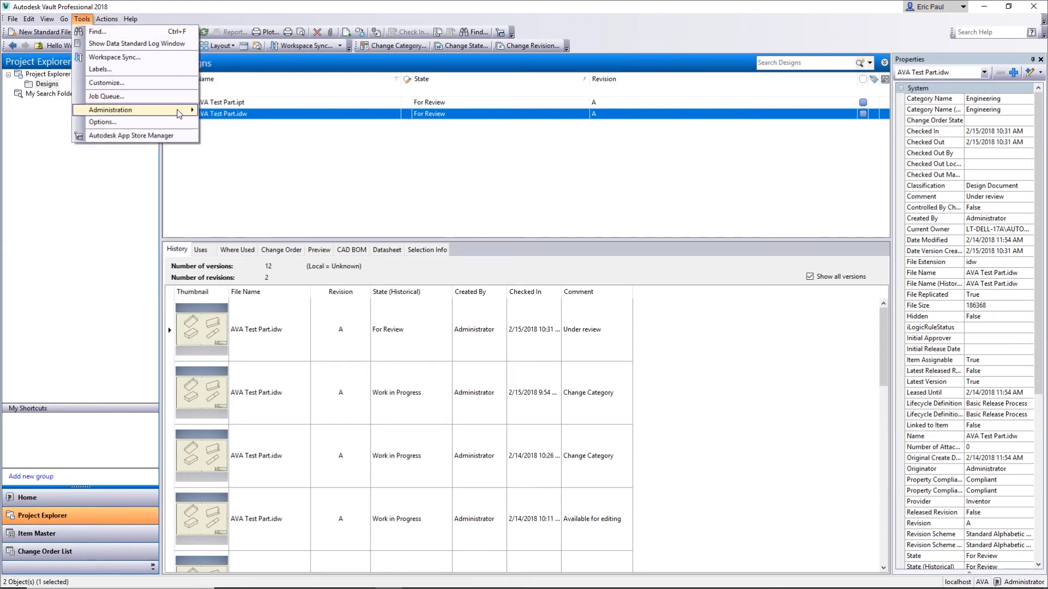
mouse_move(180, 113)
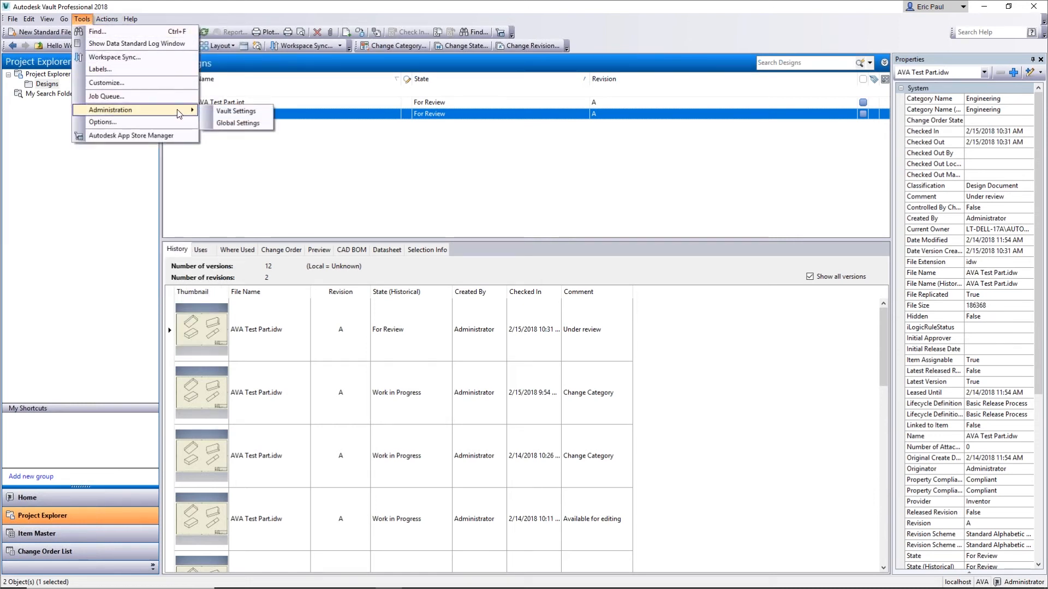
left_click(264, 112)
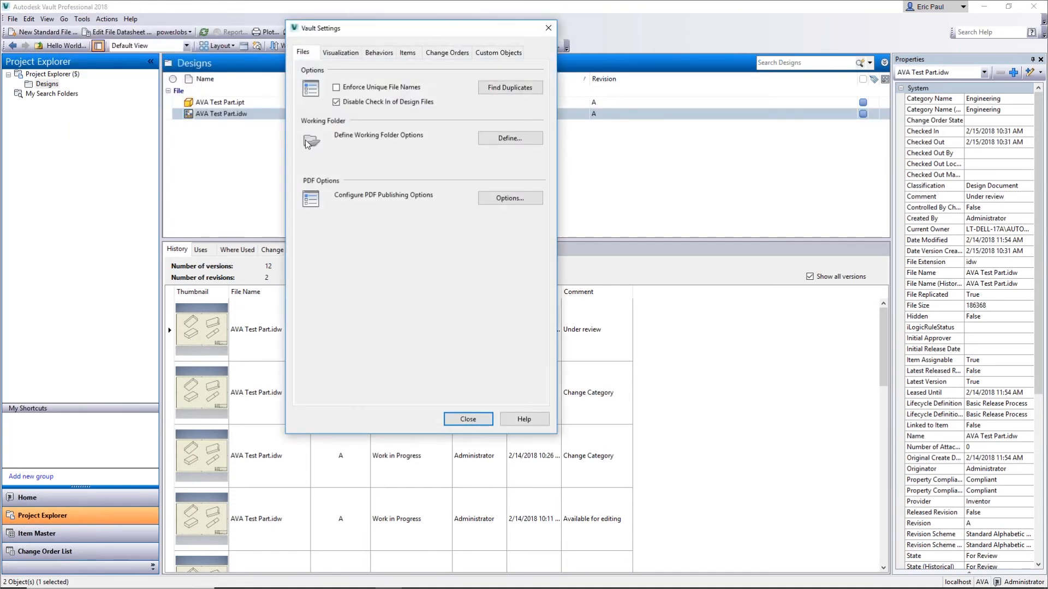
left_click(385, 53)
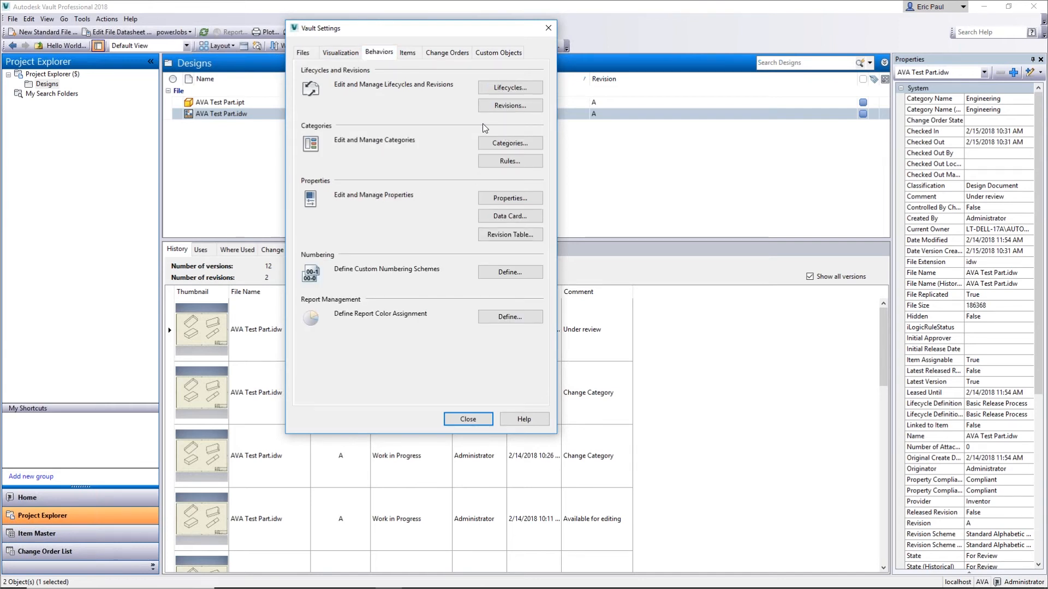
left_click(481, 89)
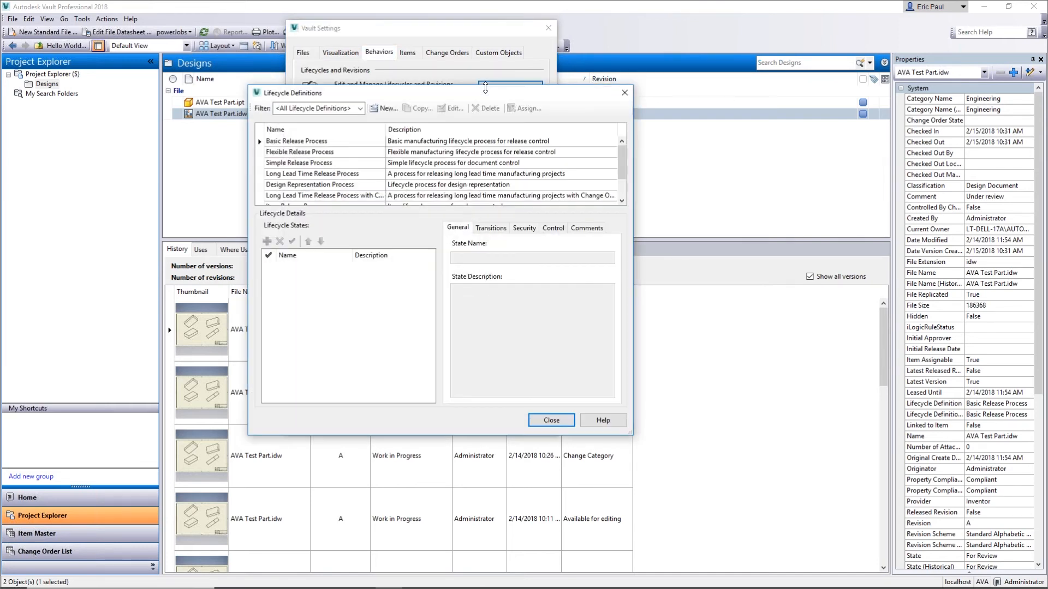
left_click(361, 139)
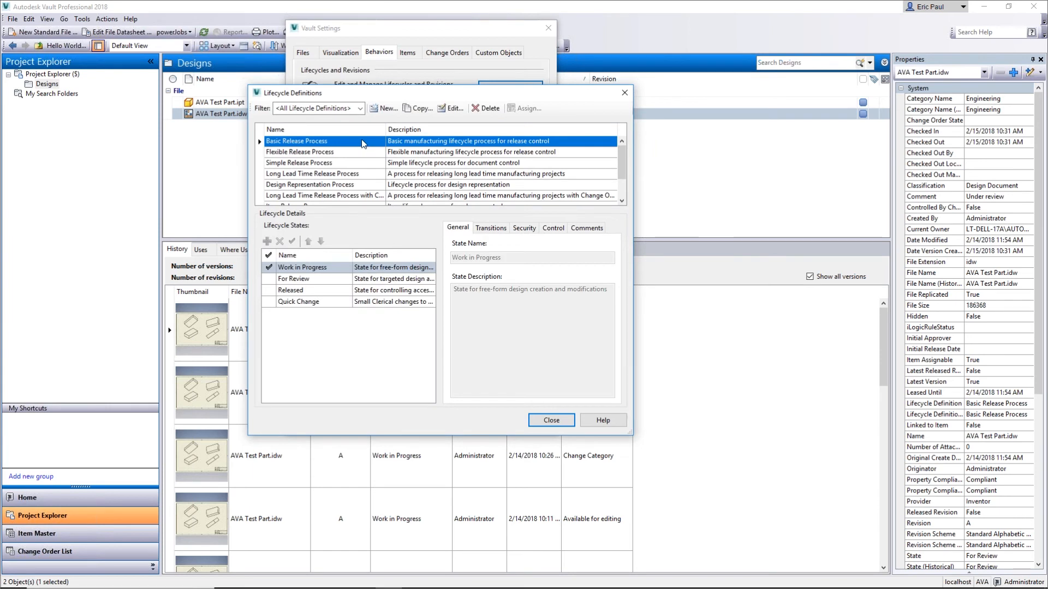
left_click(458, 109)
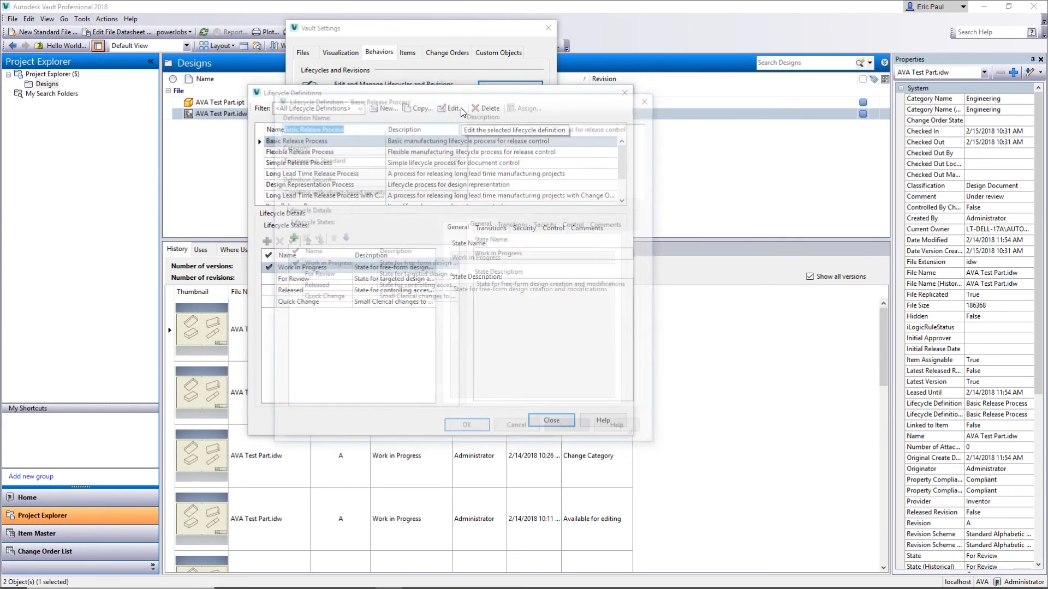
Open the For Review to Released transition of the Basic Release Process for editing.
left_click(514, 224)
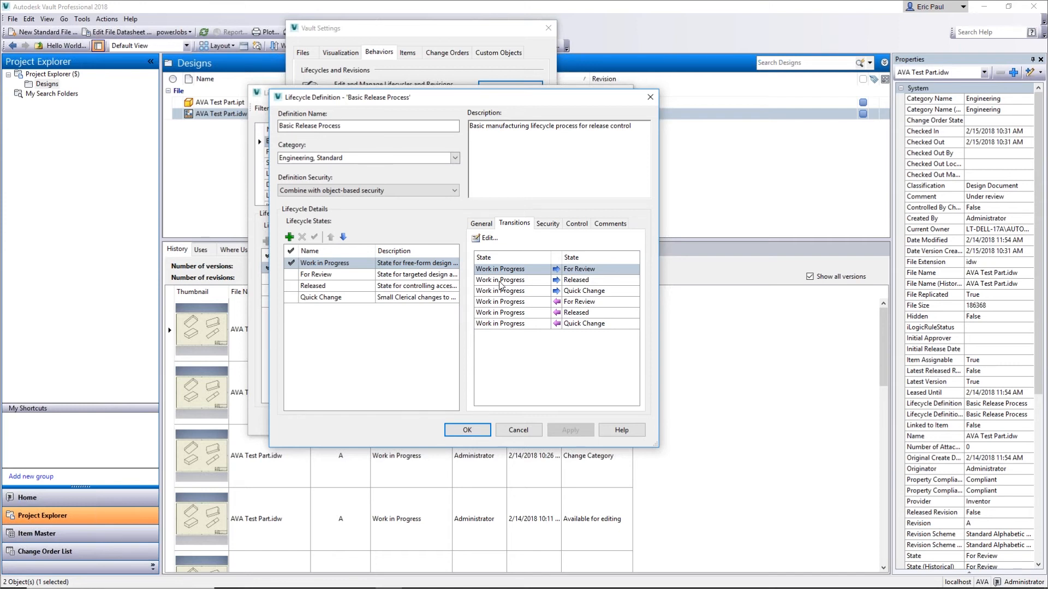
left_click(529, 280)
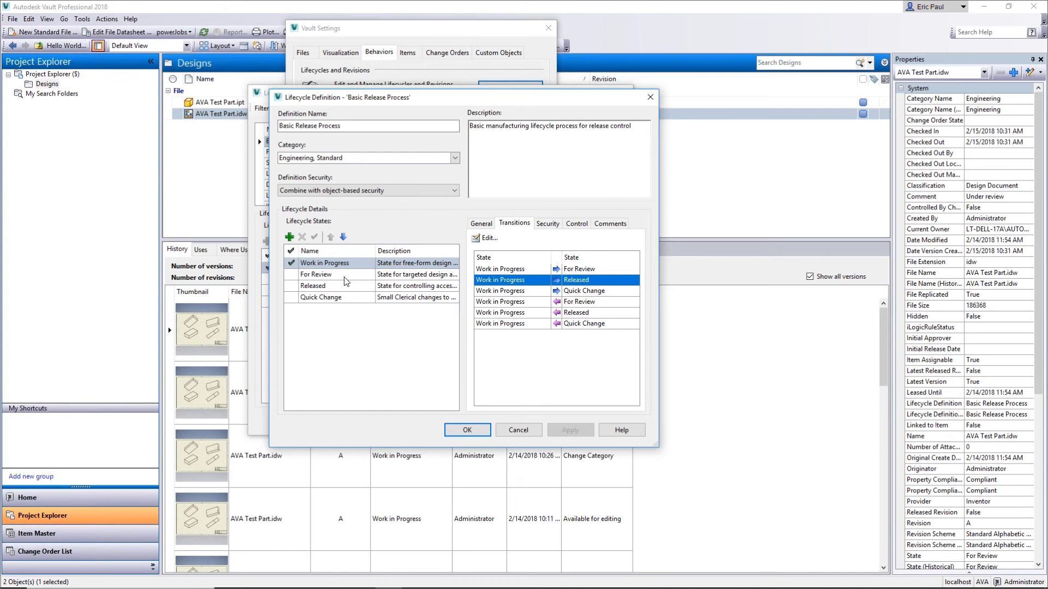
left_click(373, 276)
left_click(522, 280)
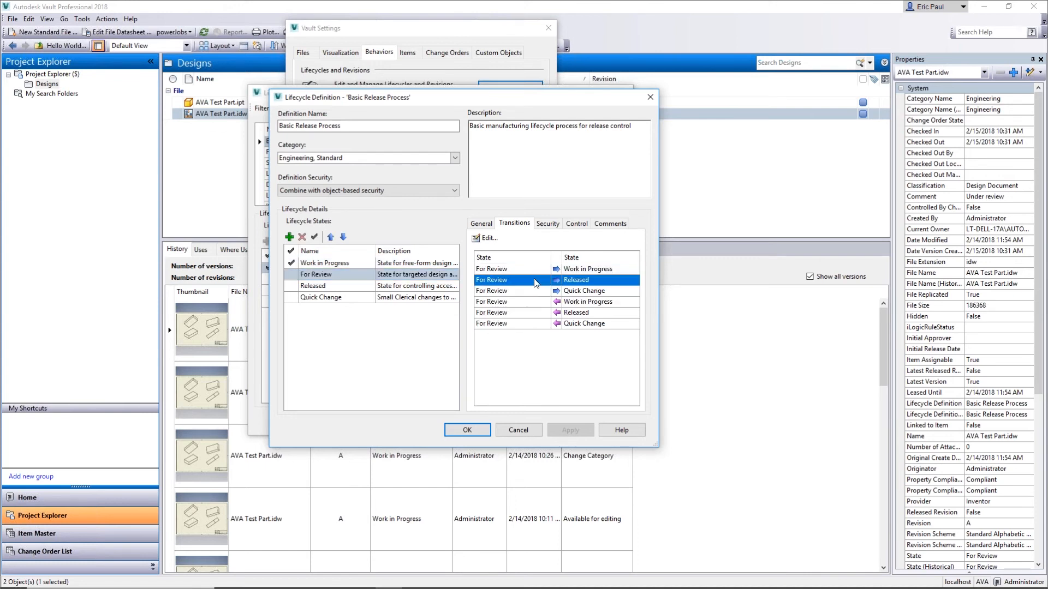
left_click(494, 240)
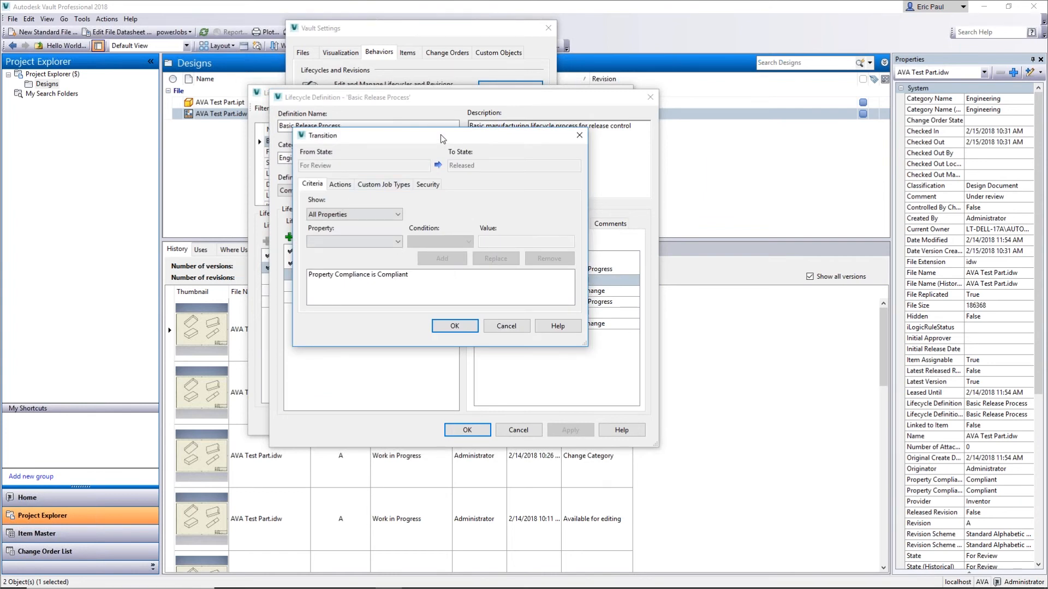
Prepare a criterion requiring that Description is not empty for the For Review to Released transition.
left_click_drag(441, 134, 469, 299)
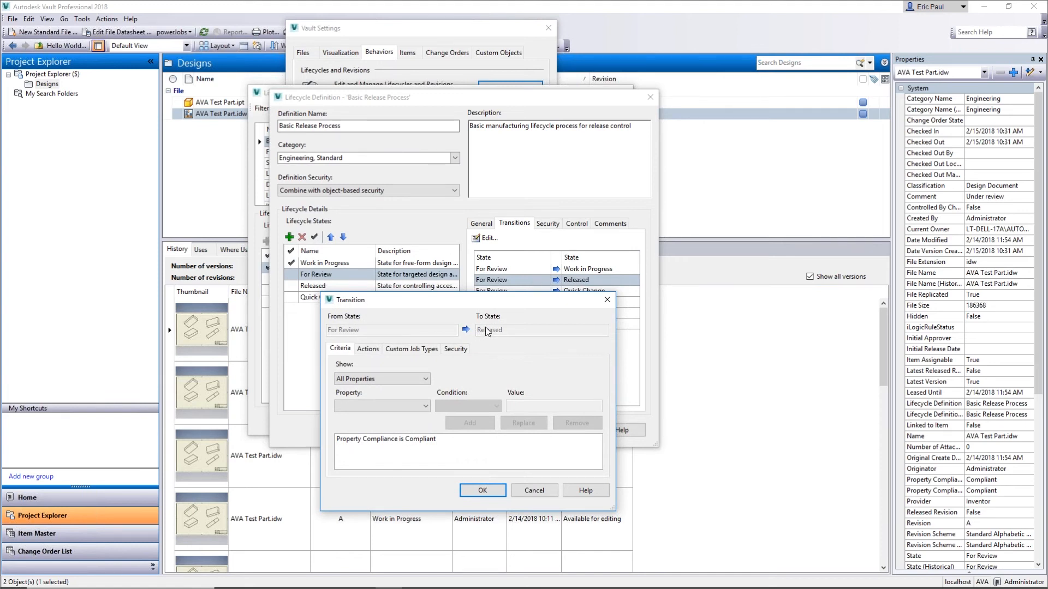
left_click(425, 381)
left_click(360, 389)
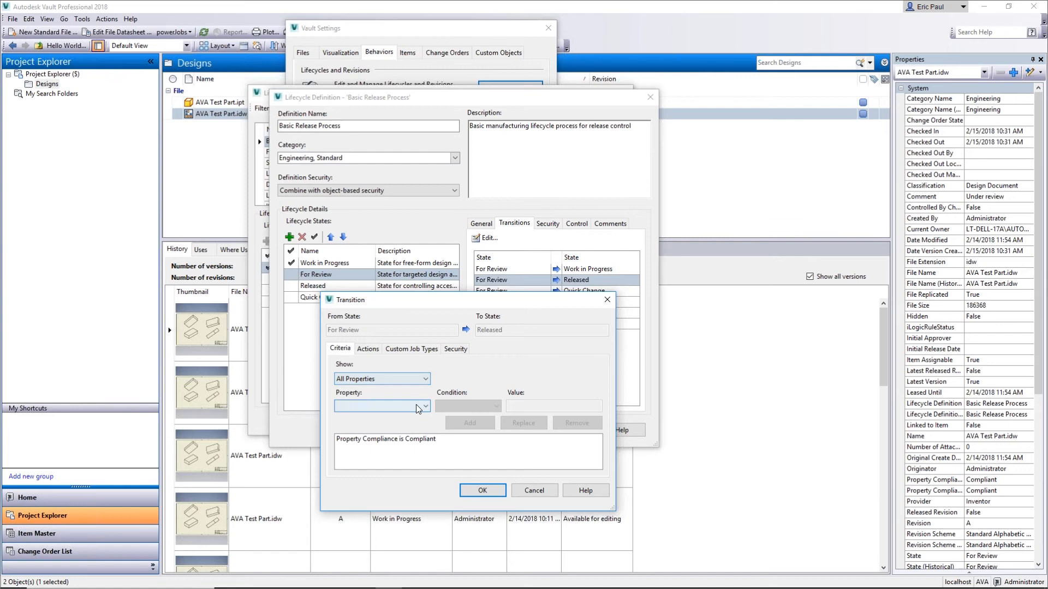
left_click(416, 404)
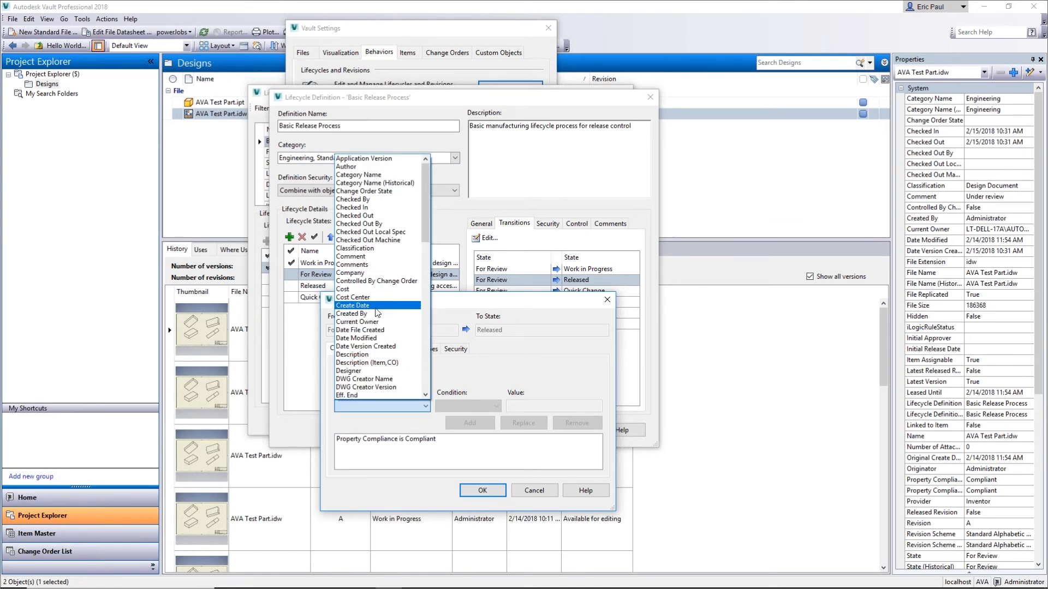
left_click(374, 355)
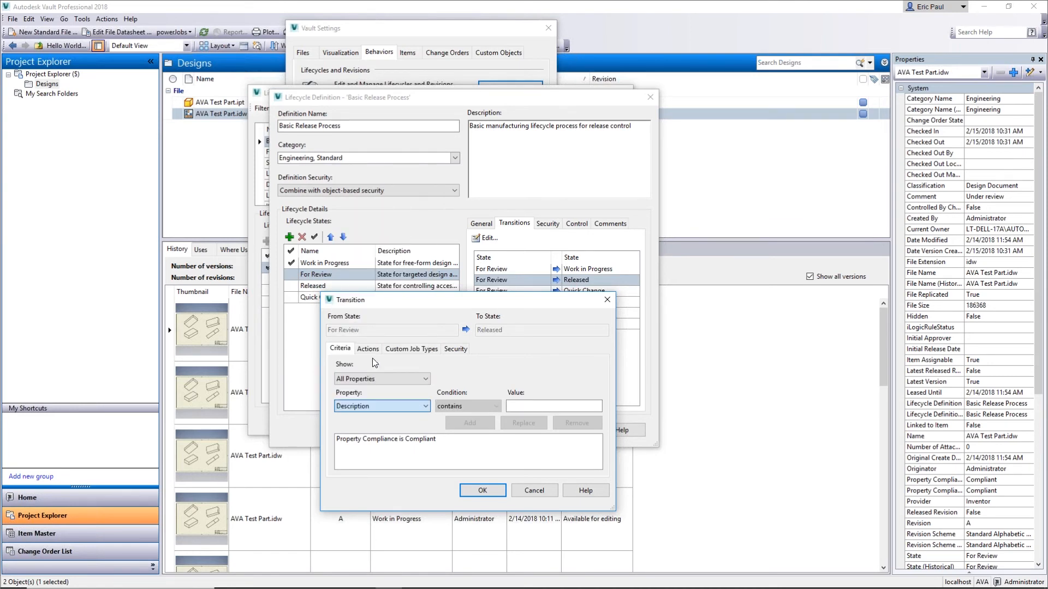
left_click(444, 406)
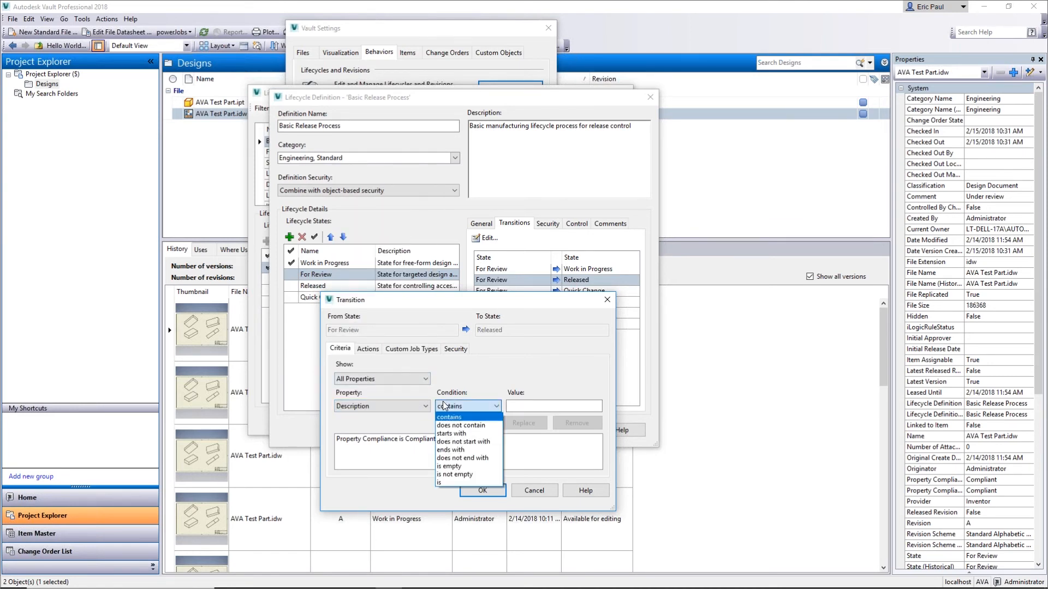
left_click(456, 474)
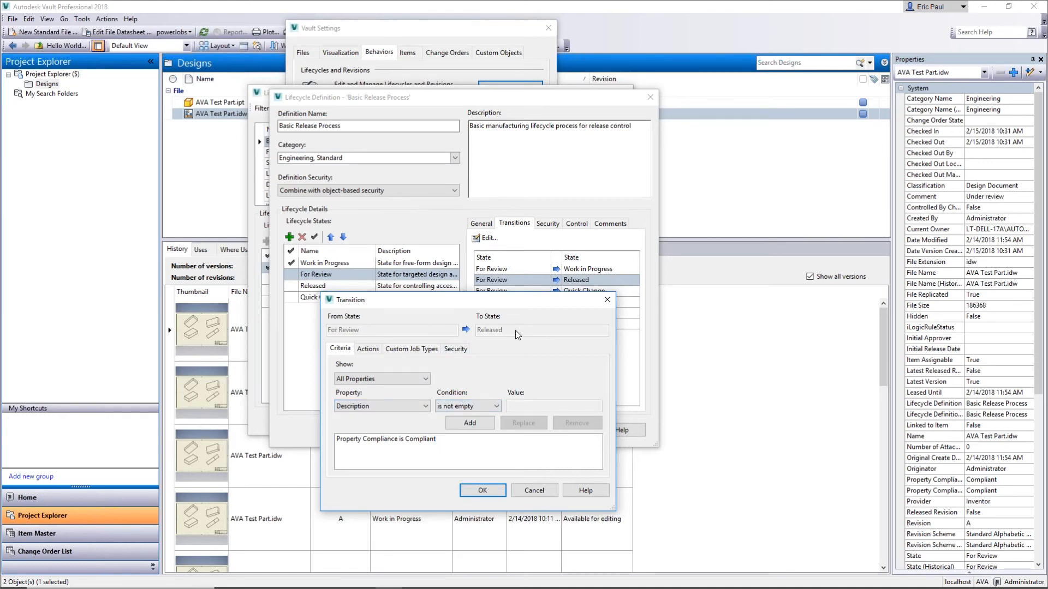
Examine the revision bump and Job Server synchronization options in the actions of the For Review to Released transition.
left_click_drag(415, 299, 403, 217)
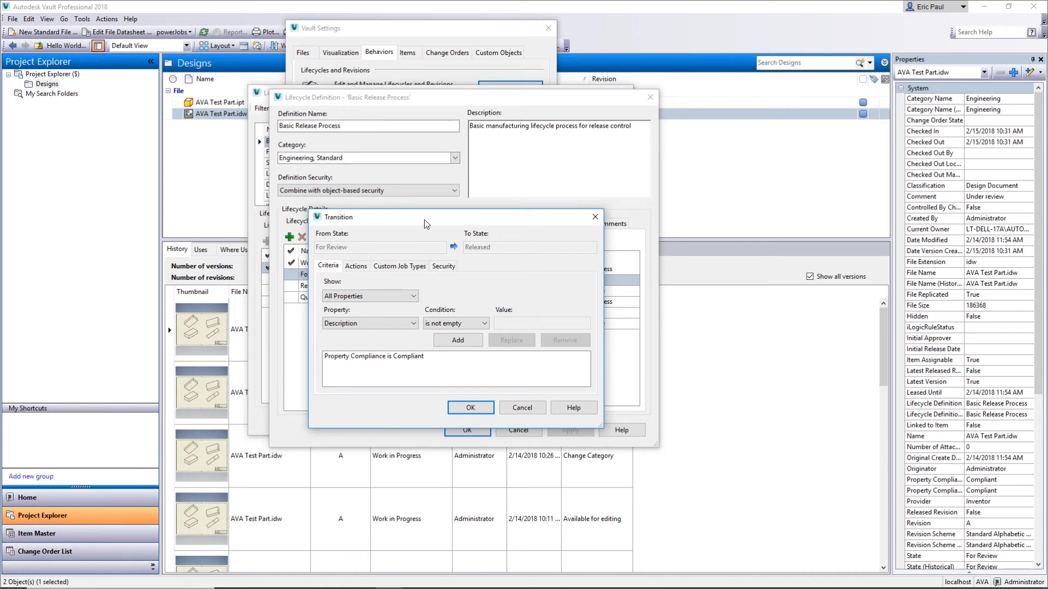
left_click(360, 268)
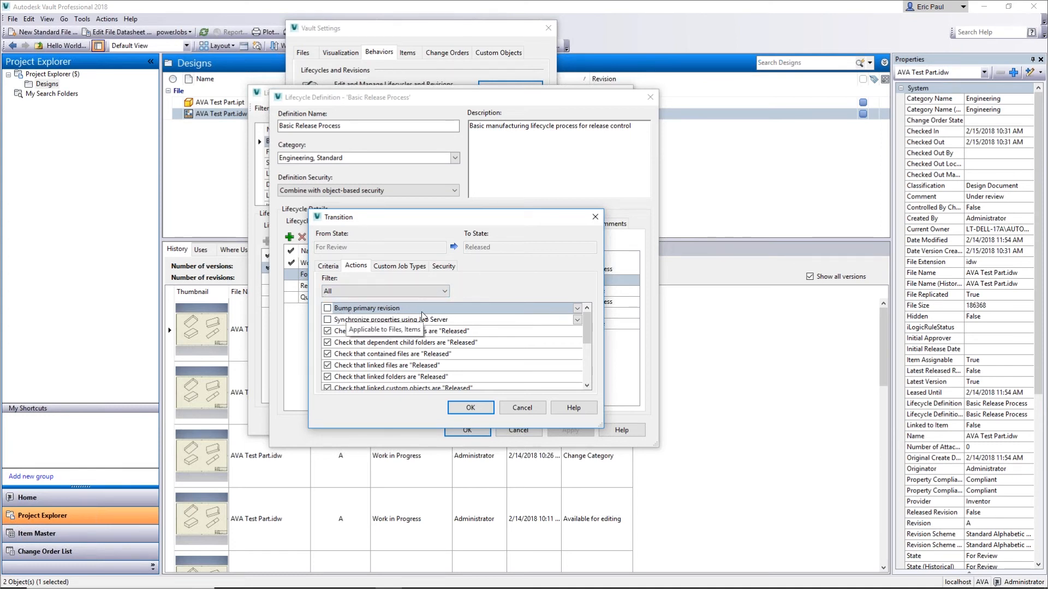
left_click(577, 308)
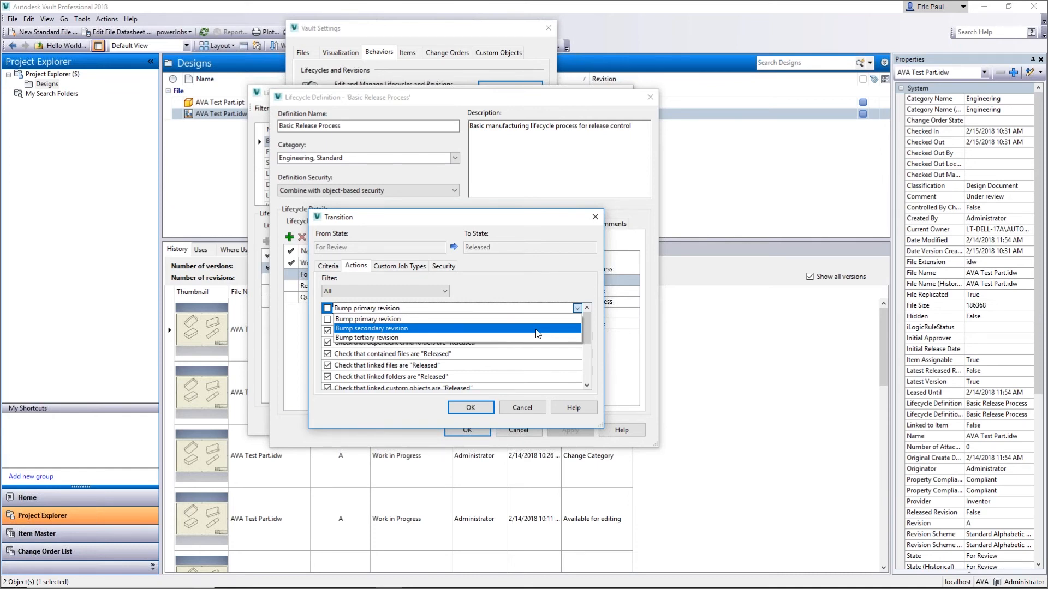
left_click(542, 278)
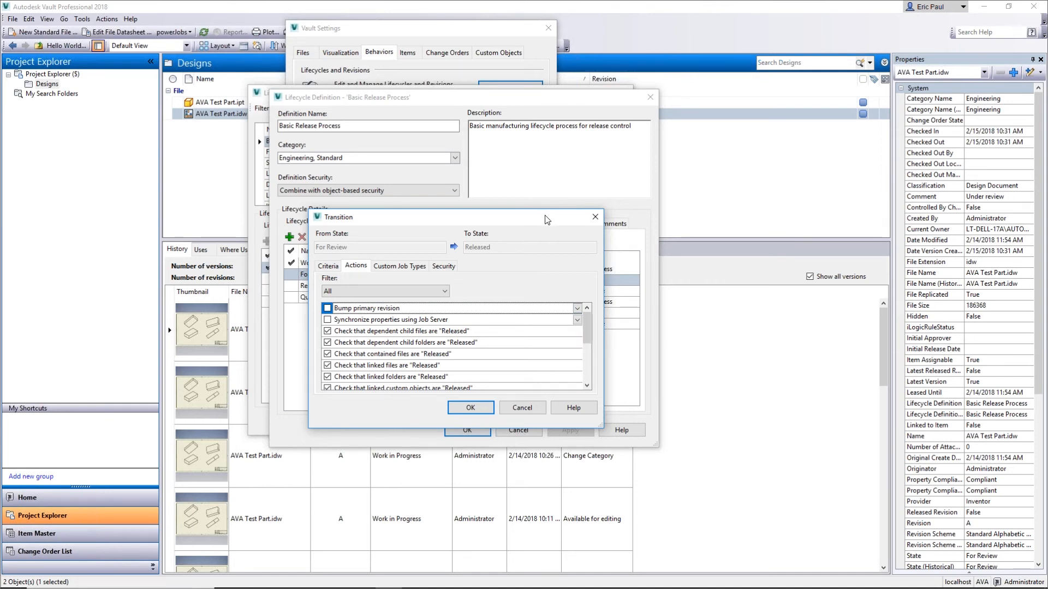
left_click_drag(559, 217, 497, 219)
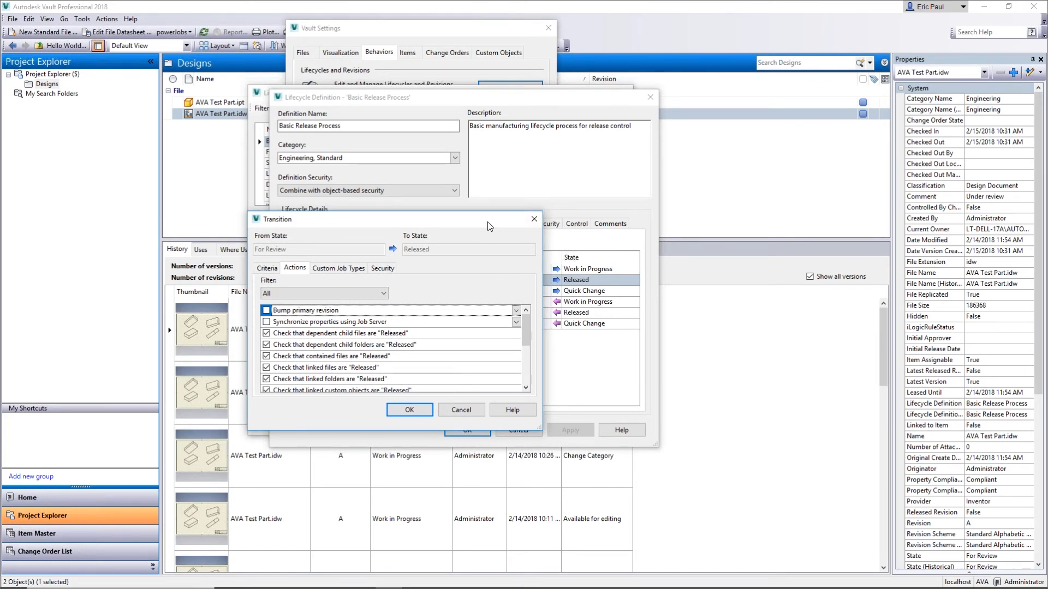
left_click_drag(489, 226, 511, 226)
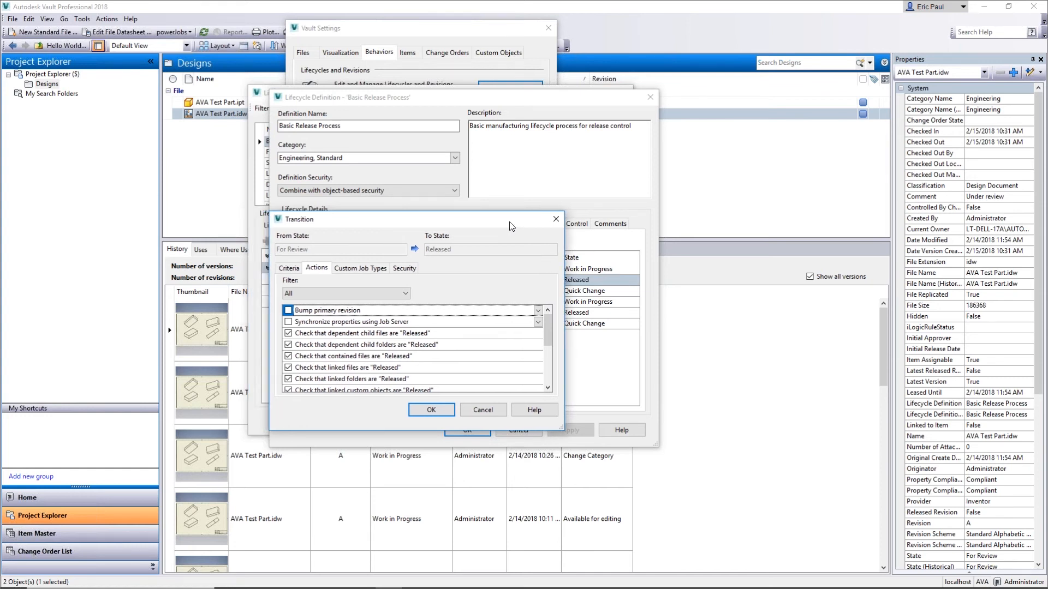
left_click(538, 322)
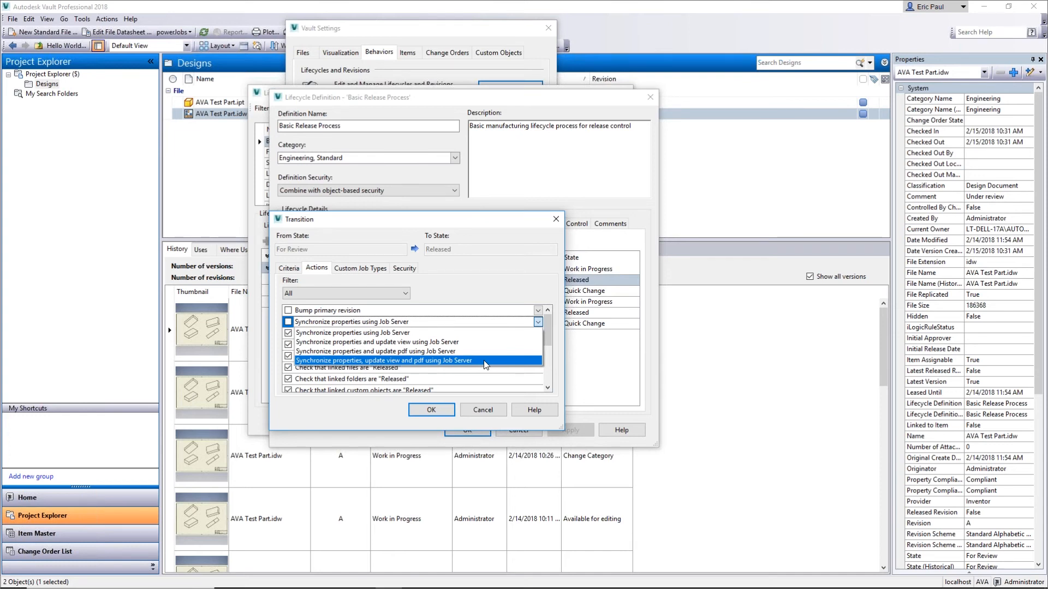
left_click(475, 332)
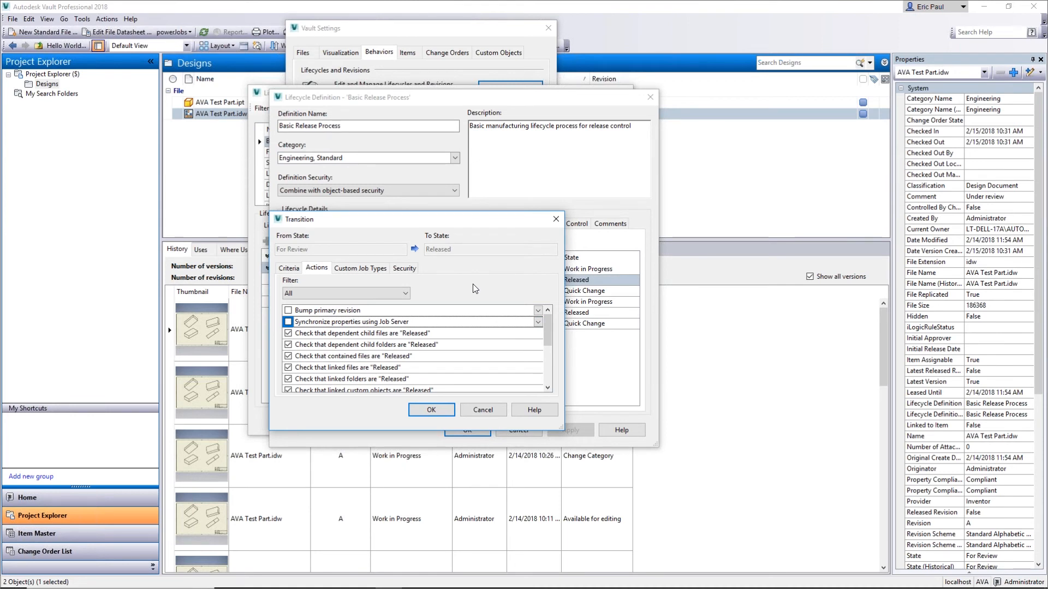
View the transition's custom job types, discard the transition and lifecycle edits, and close the lifecycle definitions.
left_click(355, 269)
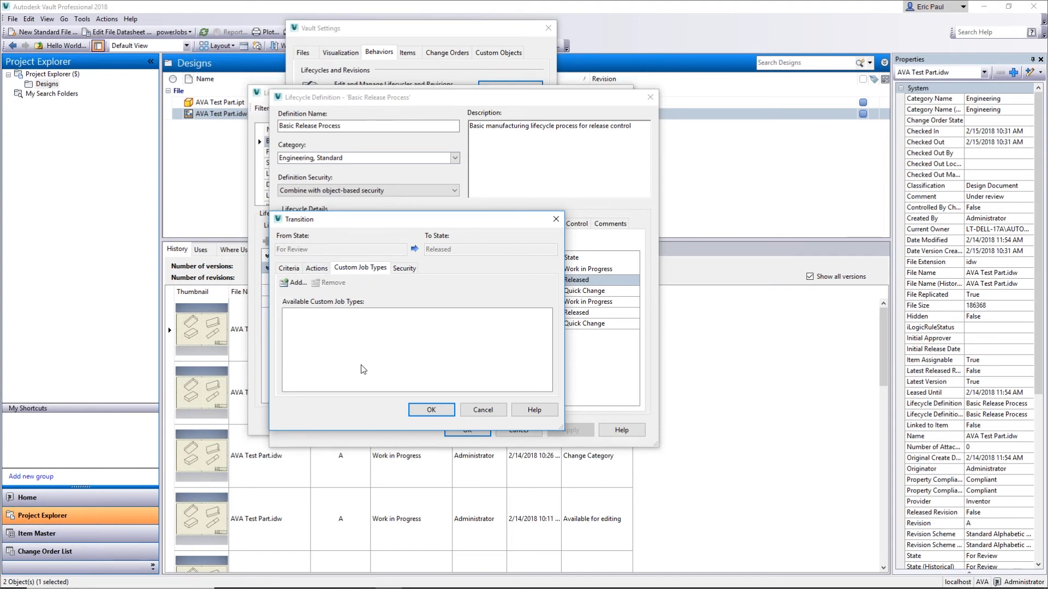
left_click(493, 410)
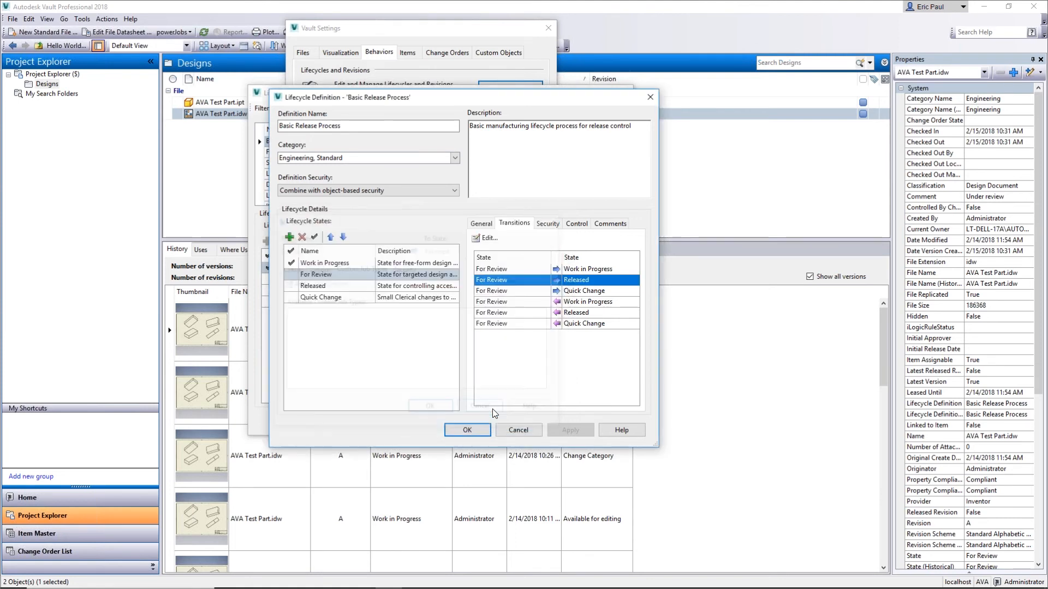
left_click(520, 430)
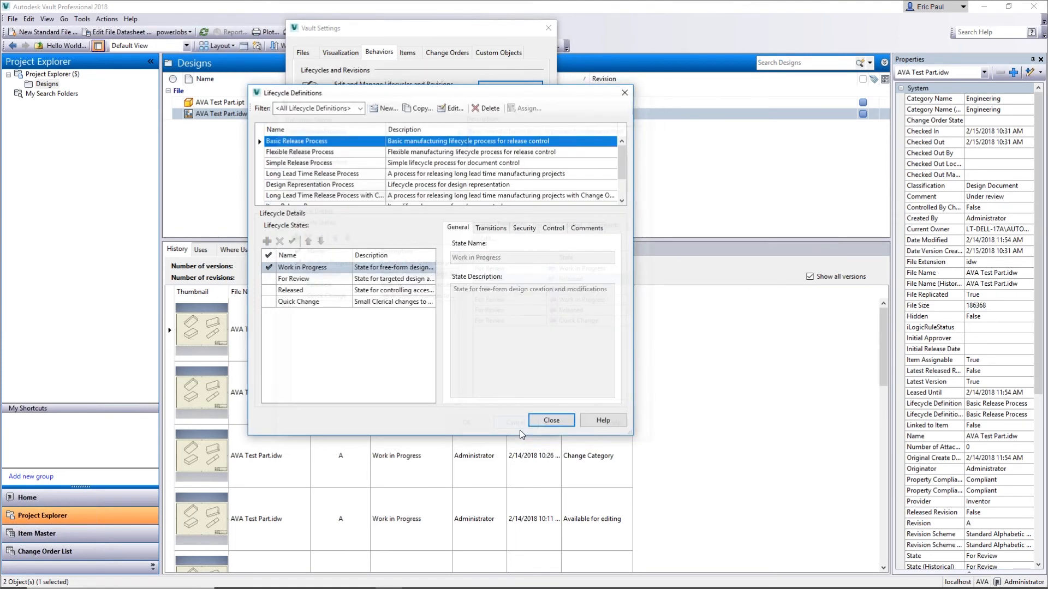
left_click(550, 419)
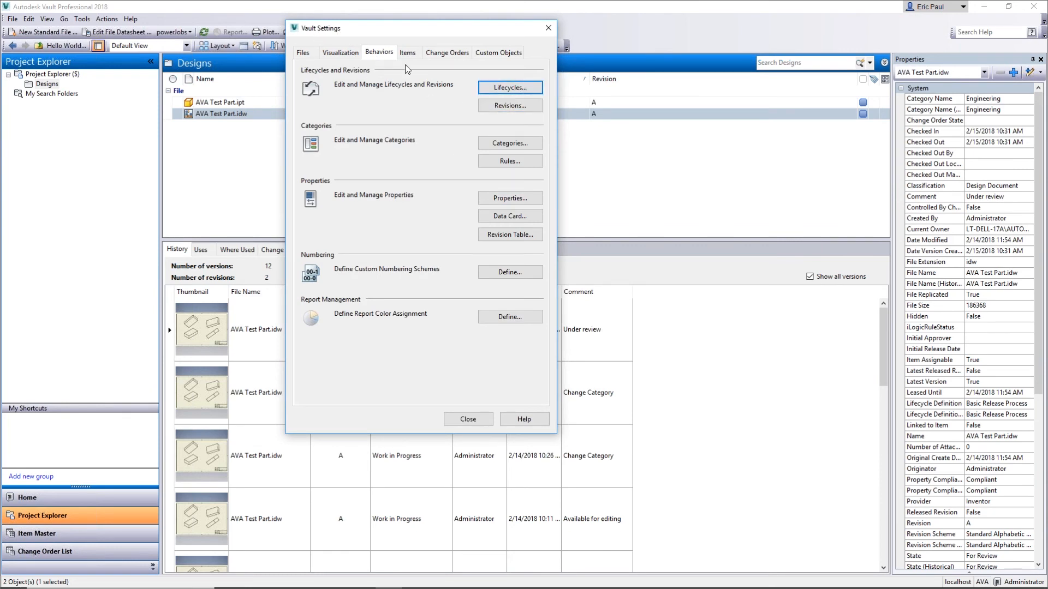
Open the revision scheme definitions and view the Standard Numeric Format scheme.
left_click(482, 107)
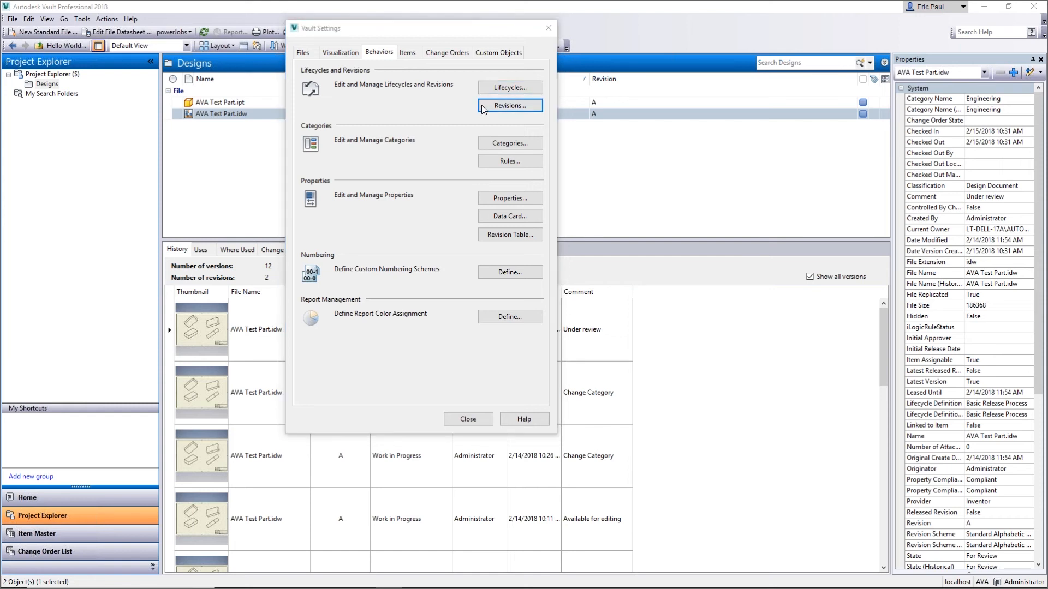
left_click_drag(416, 60, 466, 120)
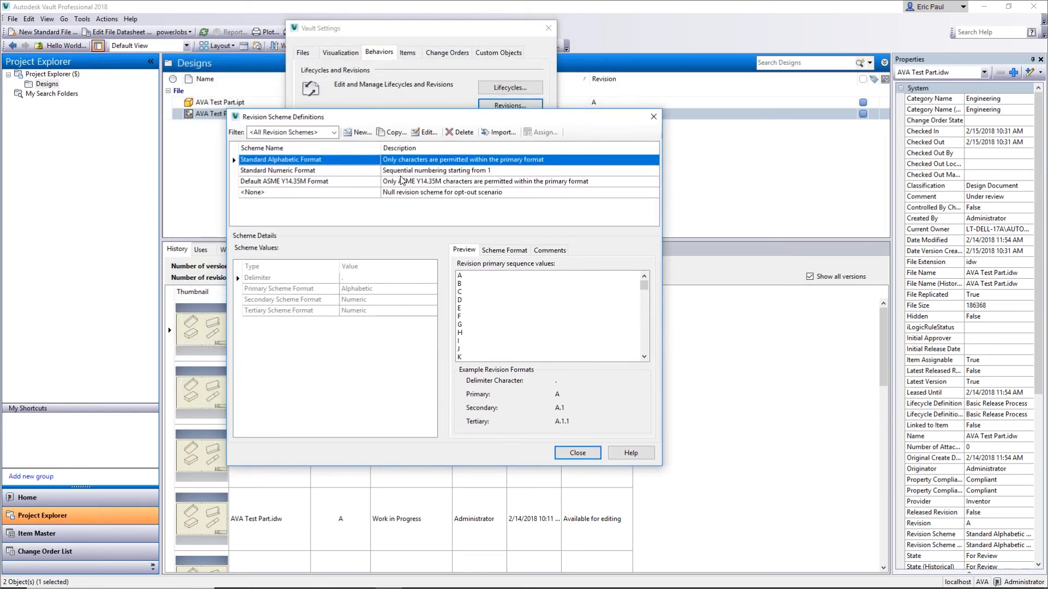
left_click(322, 172)
Copy the Default ASME Y14.35M Format revision scheme and name the copy AVA <Default ASME Y14.35M Format>.
left_click(313, 181)
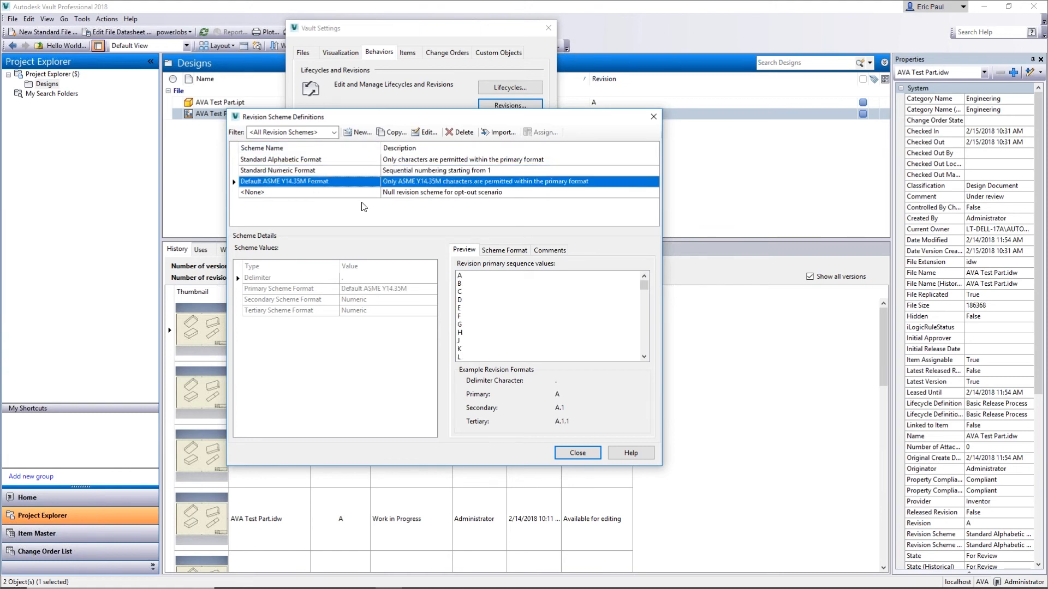
left_click(644, 356)
left_click(401, 134)
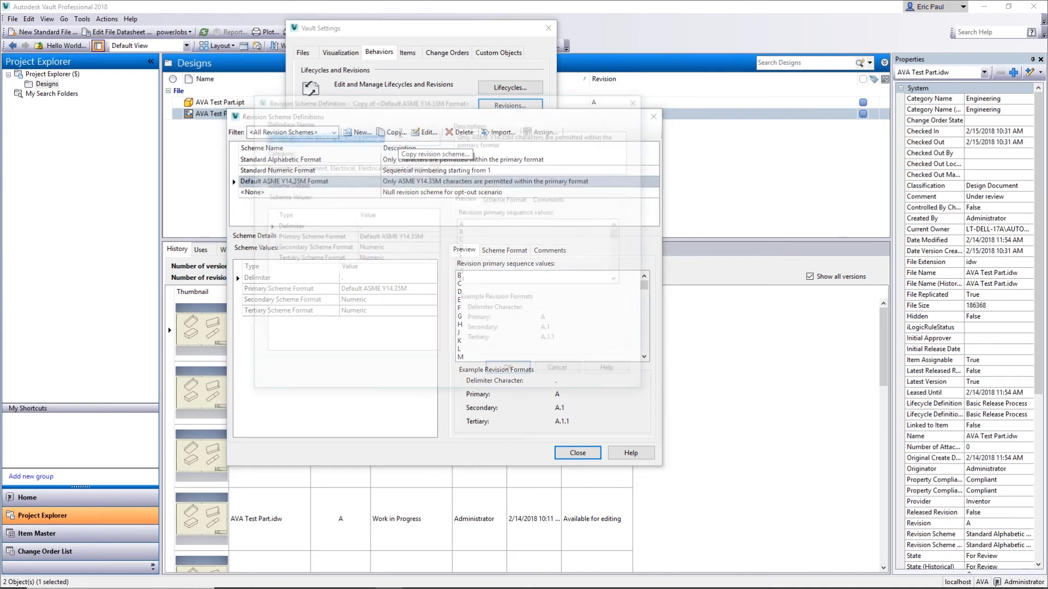
left_click_drag(285, 135, 220, 134)
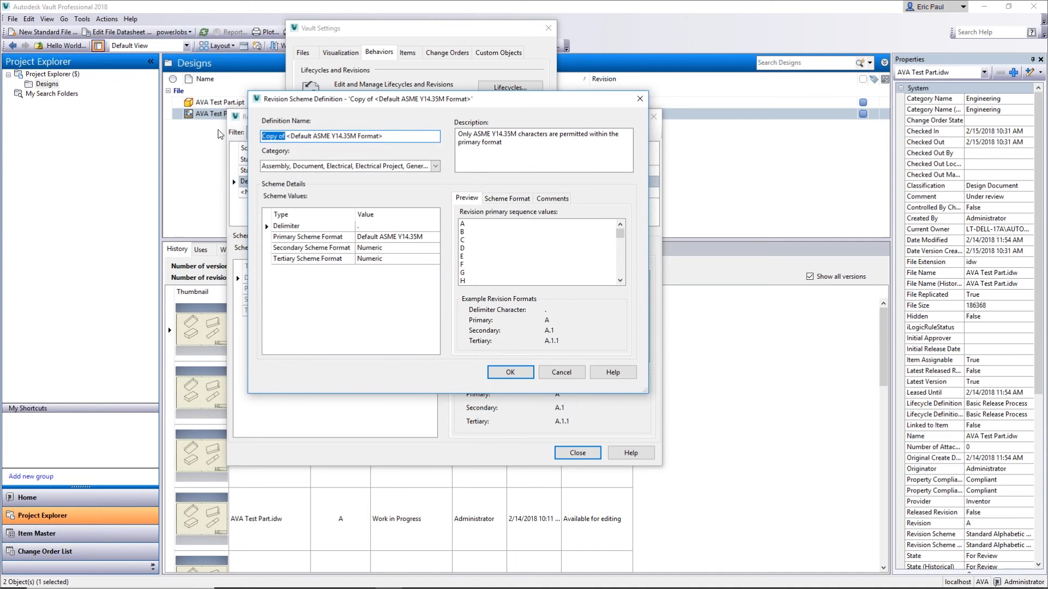
type("AVA")
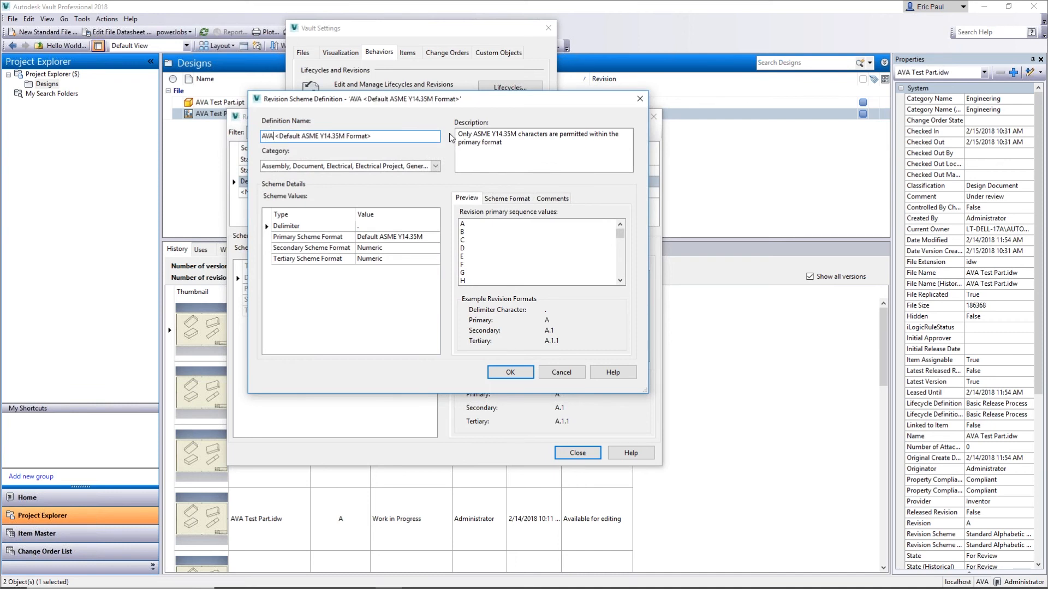
Assign the AVA scheme to all file categories and remove all item categories from it.
left_click(435, 166)
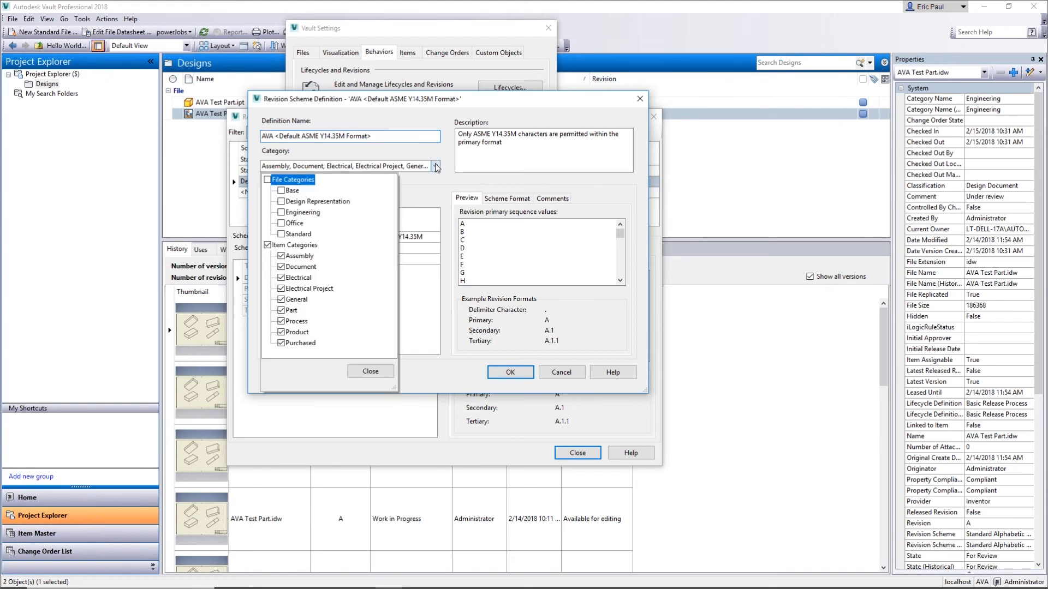
left_click(267, 180)
left_click(267, 246)
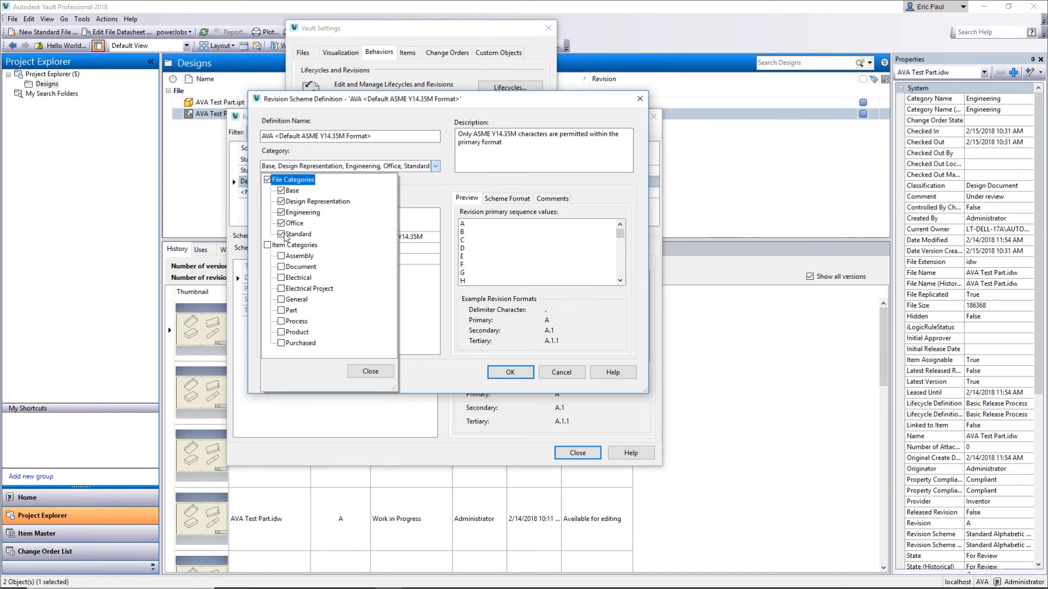
left_click(382, 372)
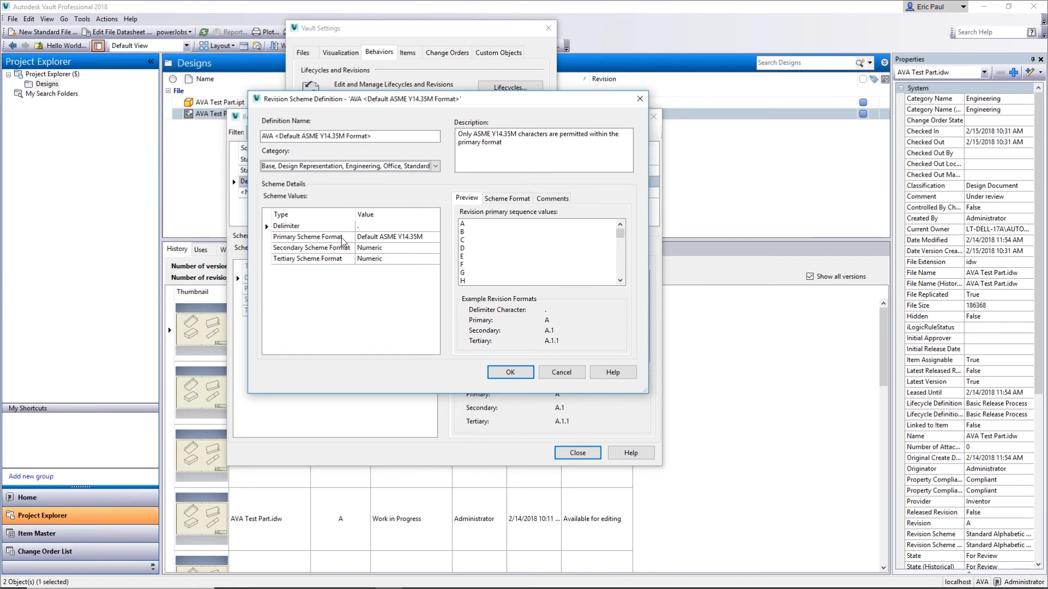
Copy the Default ASME Y14.35M scheme format and name the copy AVA <Default ASME Y14.35M>.
left_click(512, 200)
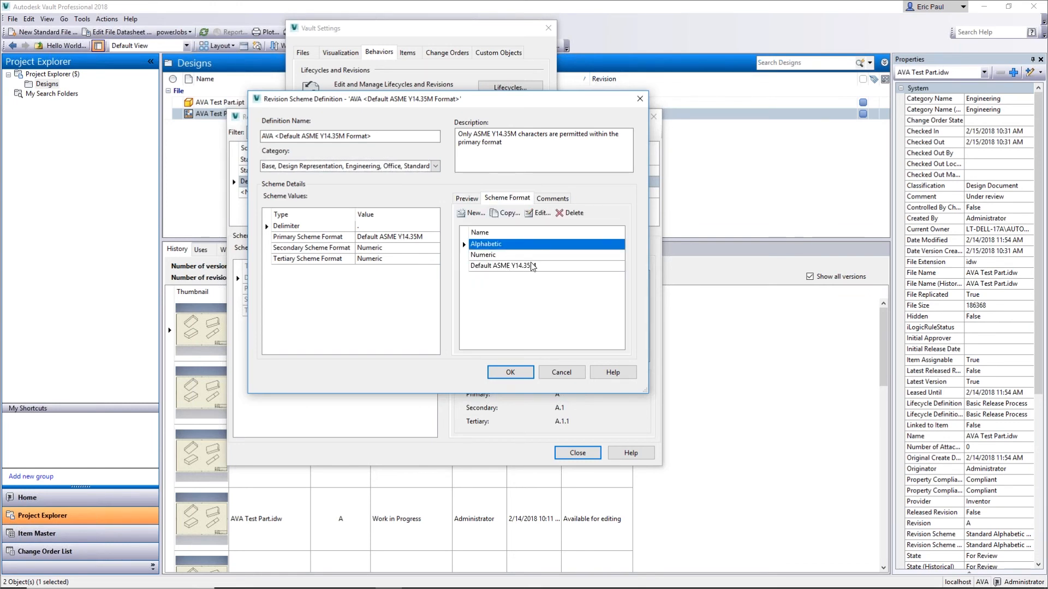
left_click(510, 266)
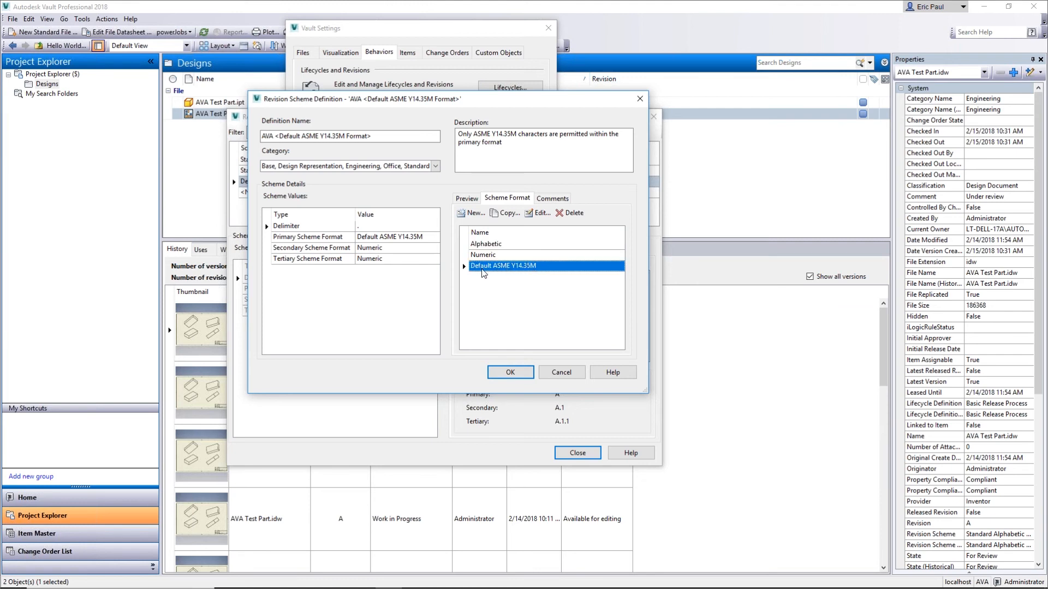
left_click(506, 213)
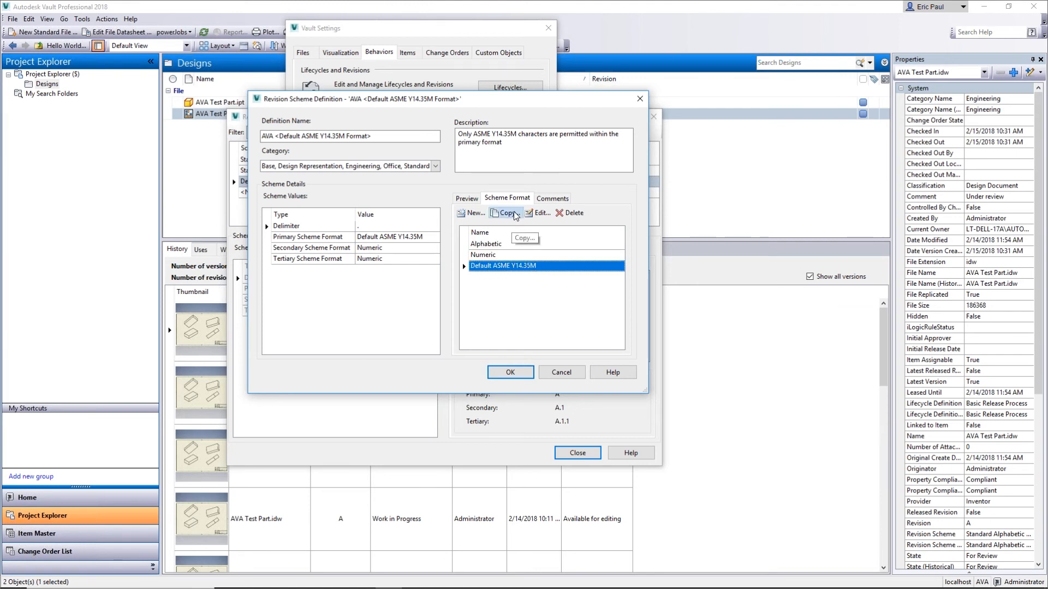
left_click(355, 142)
left_click_drag(356, 142, 313, 146)
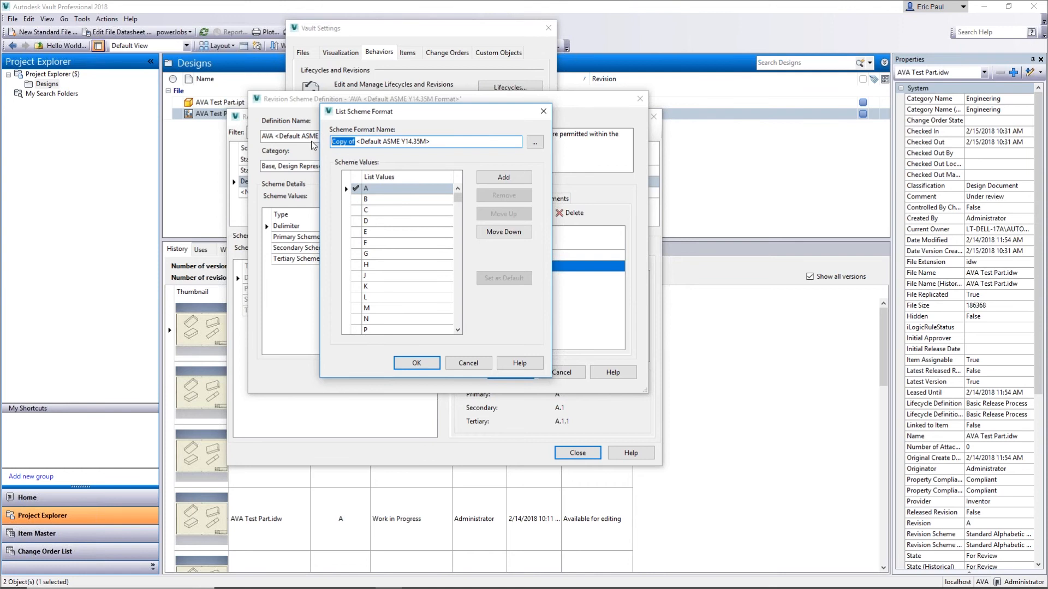
type("AVA")
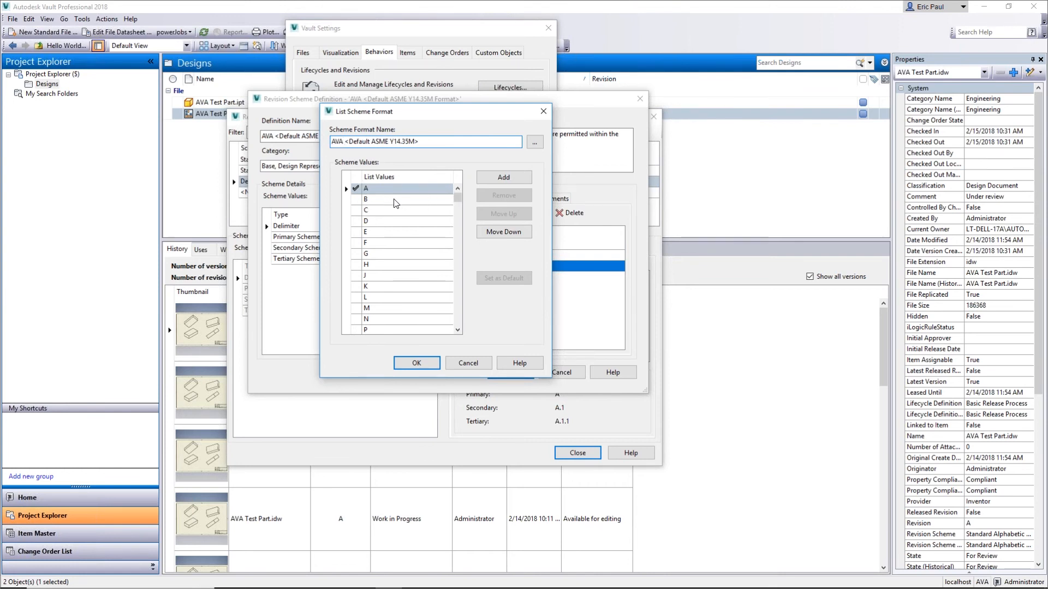
Replace the first list value A of the new scheme format with IR.
left_click(382, 189)
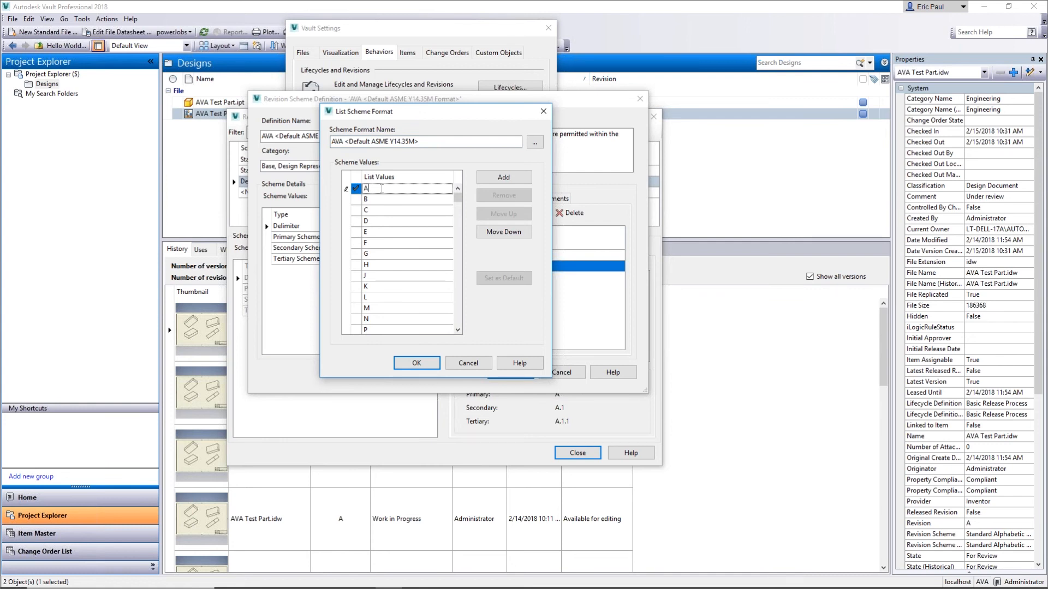
double_click(382, 189)
type("R")
mouse_move(459, 195)
left_mouse_down()
mouse_move(457, 322)
mouse_move(473, 231)
mouse_move(464, 187)
left_mouse_up()
Move the value D one place up in the list and return it to its original place below C.
left_click(402, 222)
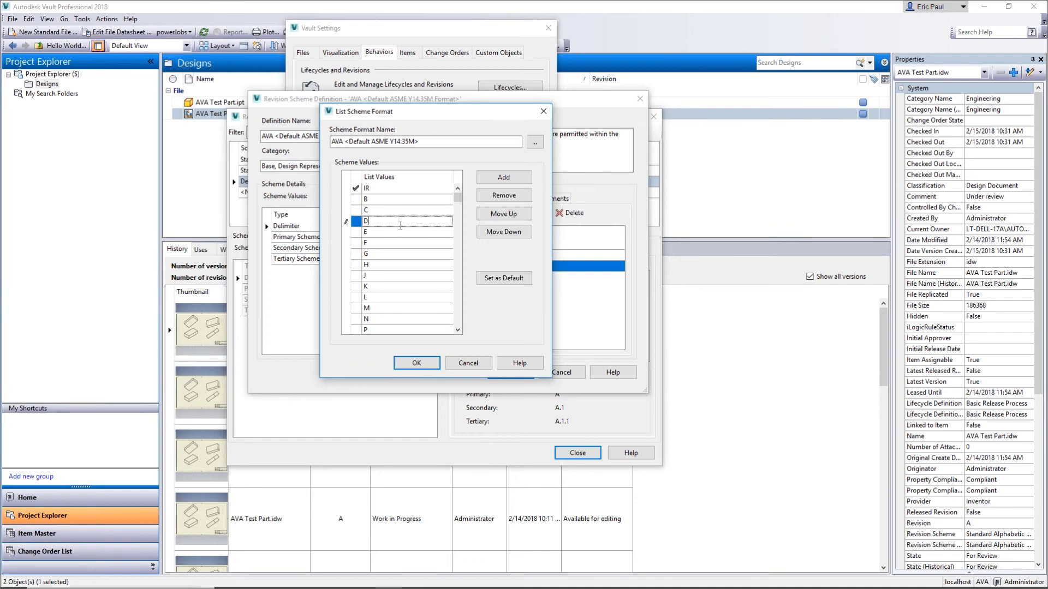
left_click(501, 215)
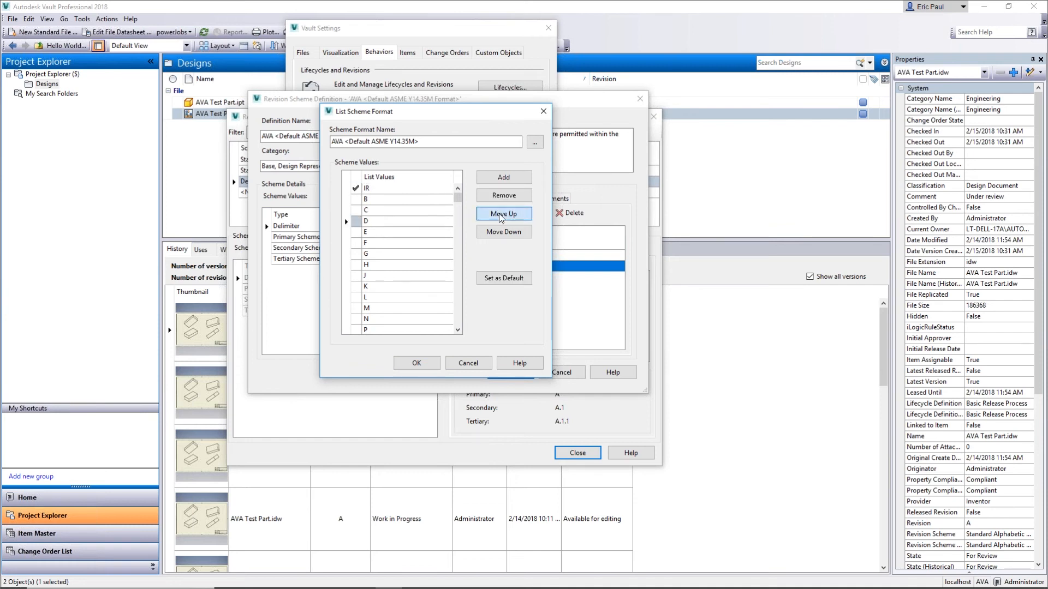
left_click(382, 211)
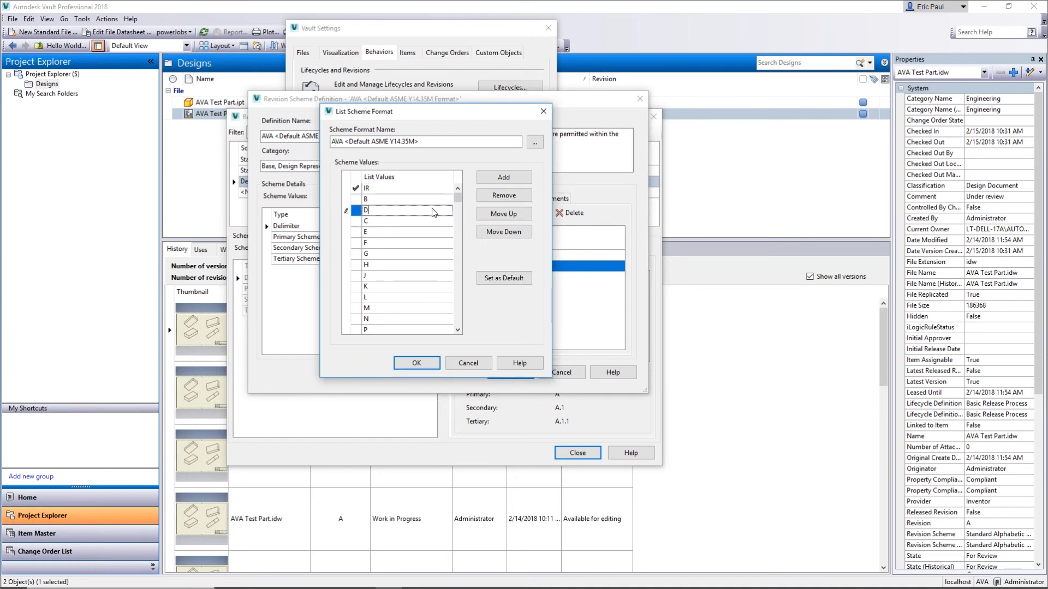
left_click(505, 231)
left_click(503, 232)
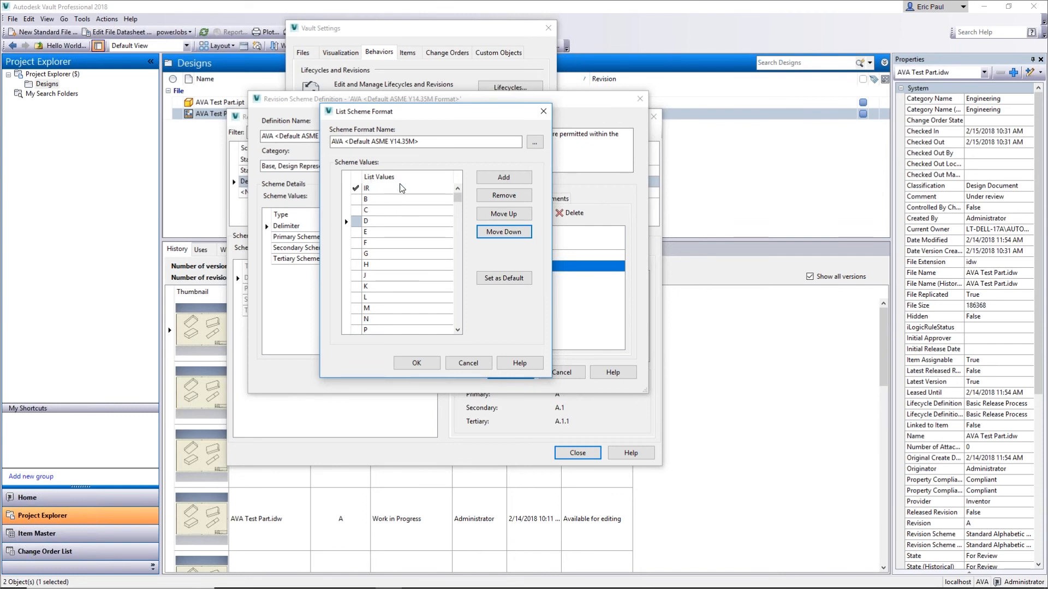
Save the list format and set the primary and tertiary scheme formats to AVA <Default ASME Y14.35M>.
left_click(433, 364)
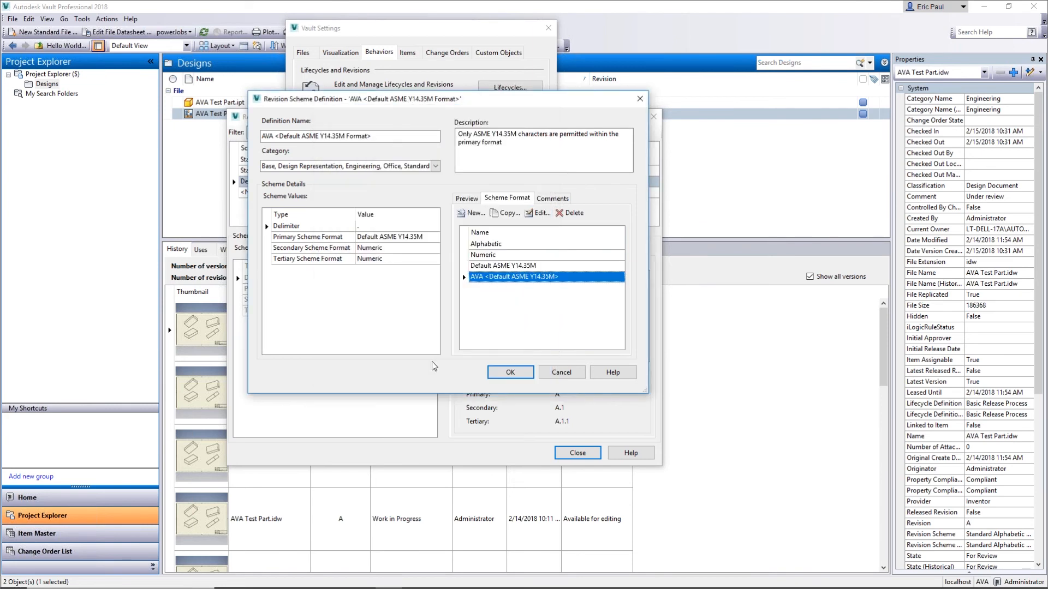
left_click(338, 240)
left_click(434, 237)
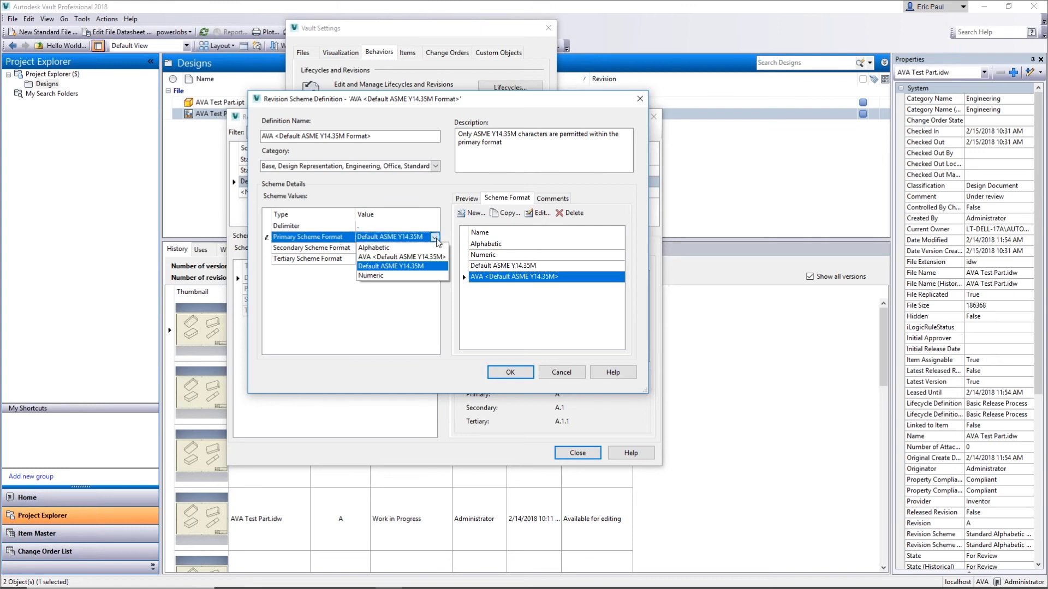
left_click(429, 260)
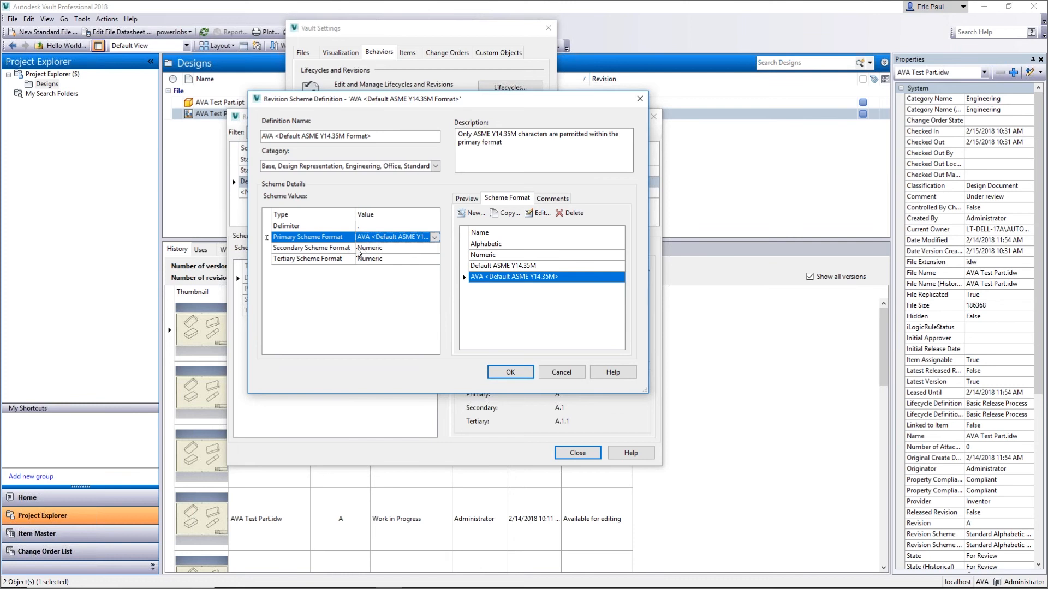
left_click(386, 253)
left_click(386, 254)
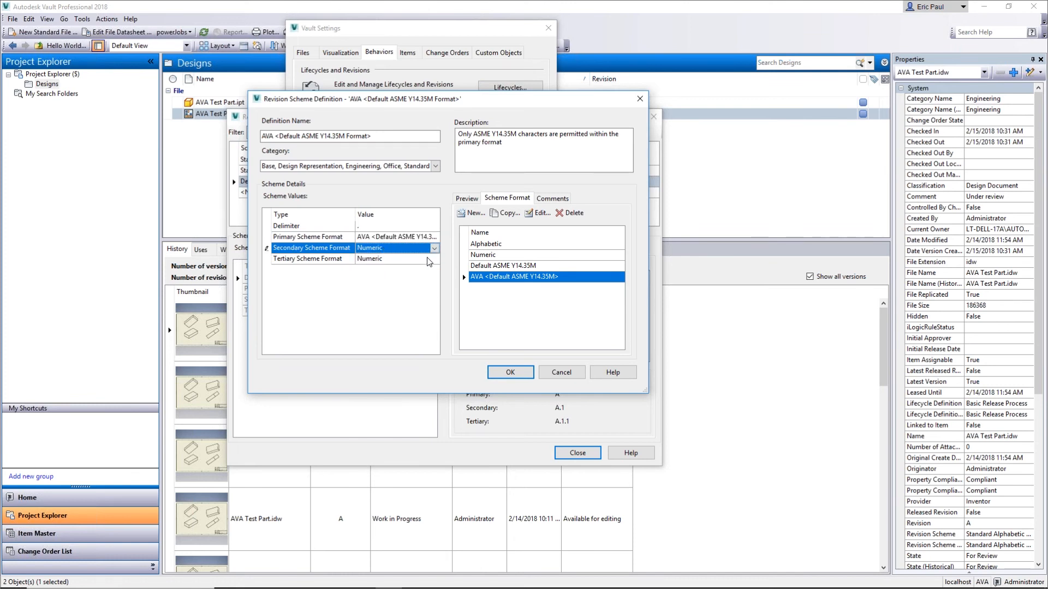
left_click(393, 259)
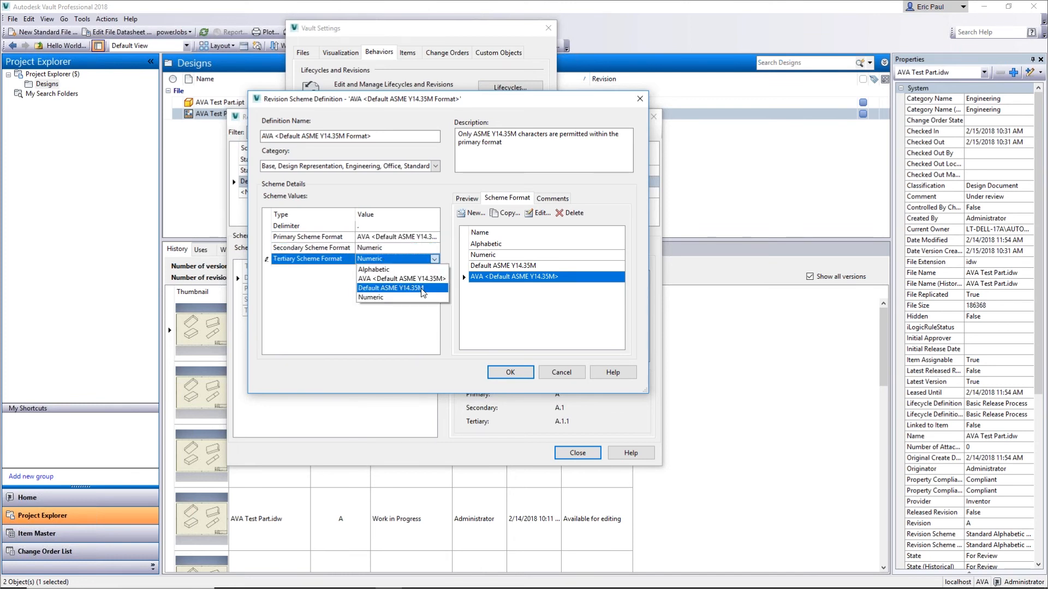
left_click(418, 279)
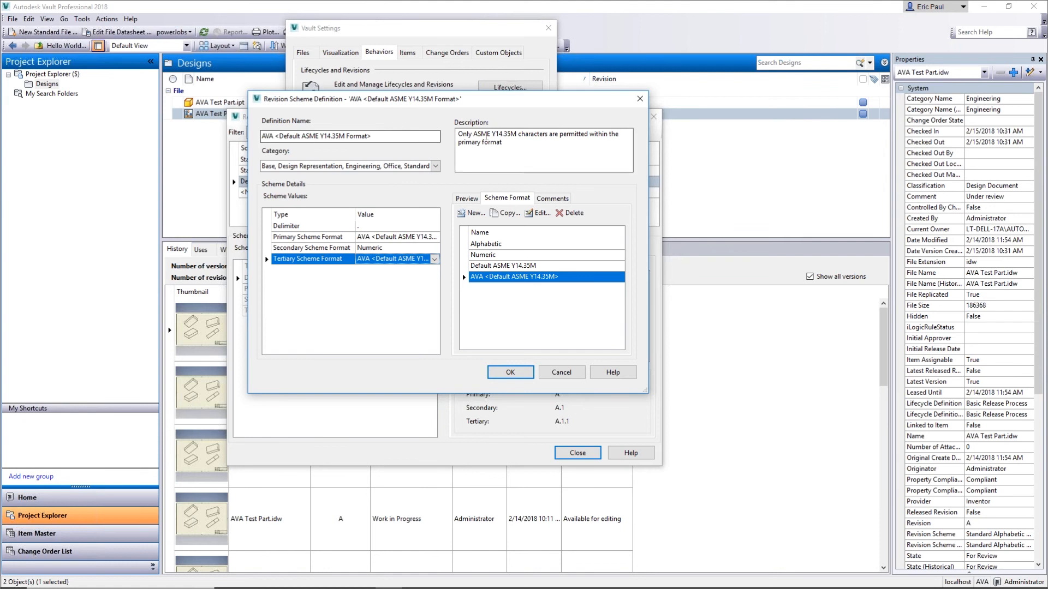
Save the AVA revision scheme and close the revision scheme definitions.
left_click(528, 374)
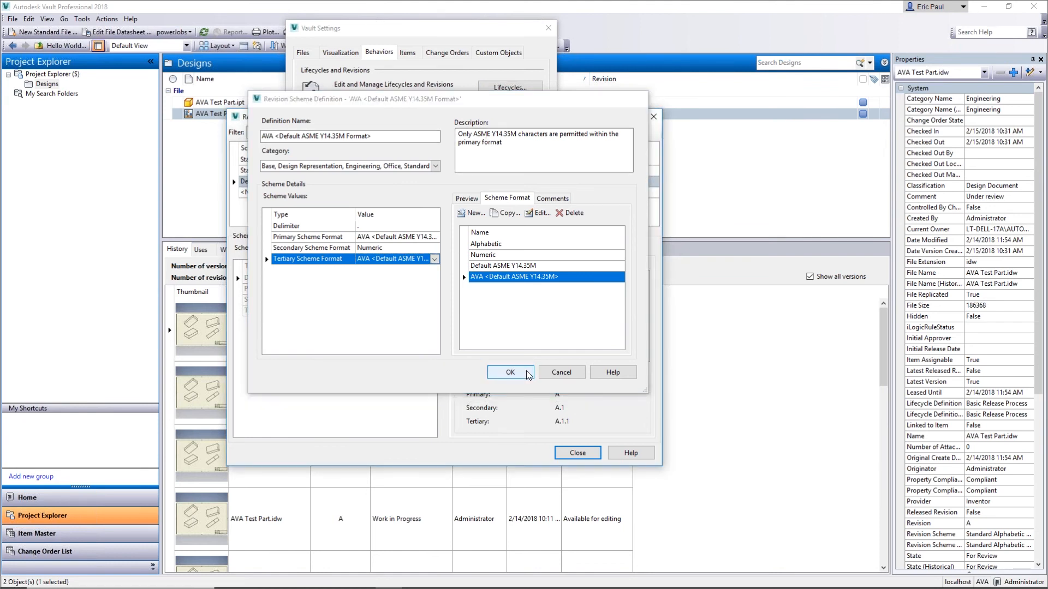
left_click_drag(386, 119, 371, 111)
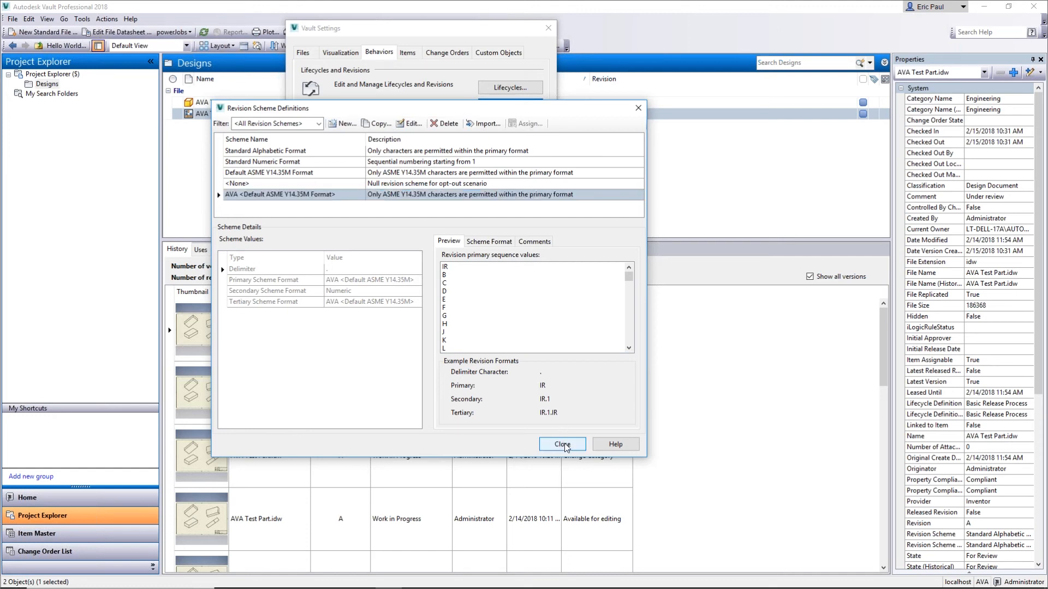
left_click(562, 444)
left_click_drag(497, 37, 522, 131)
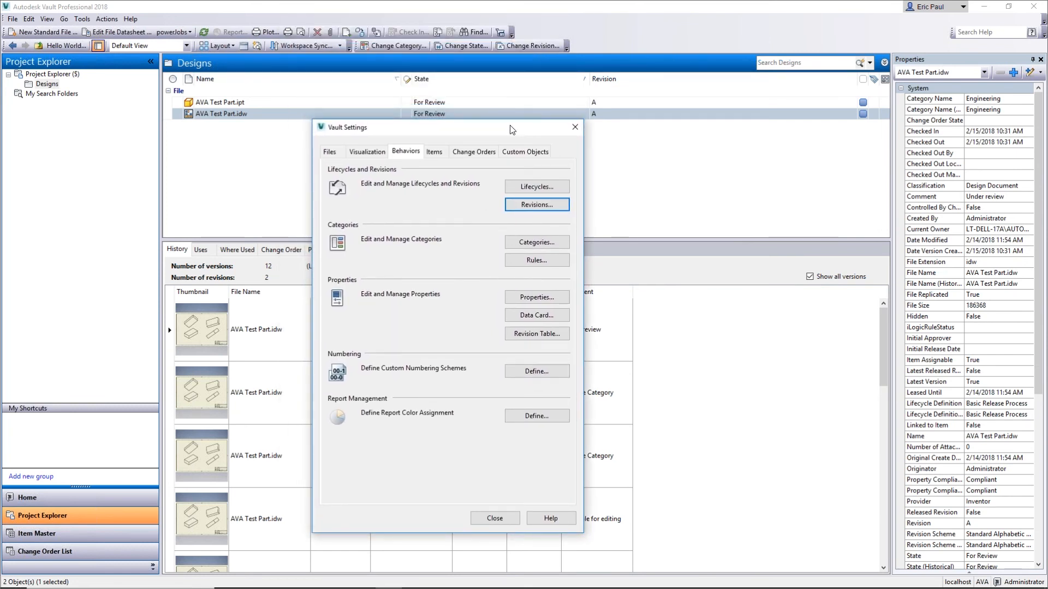
left_click_drag(509, 125, 521, 132)
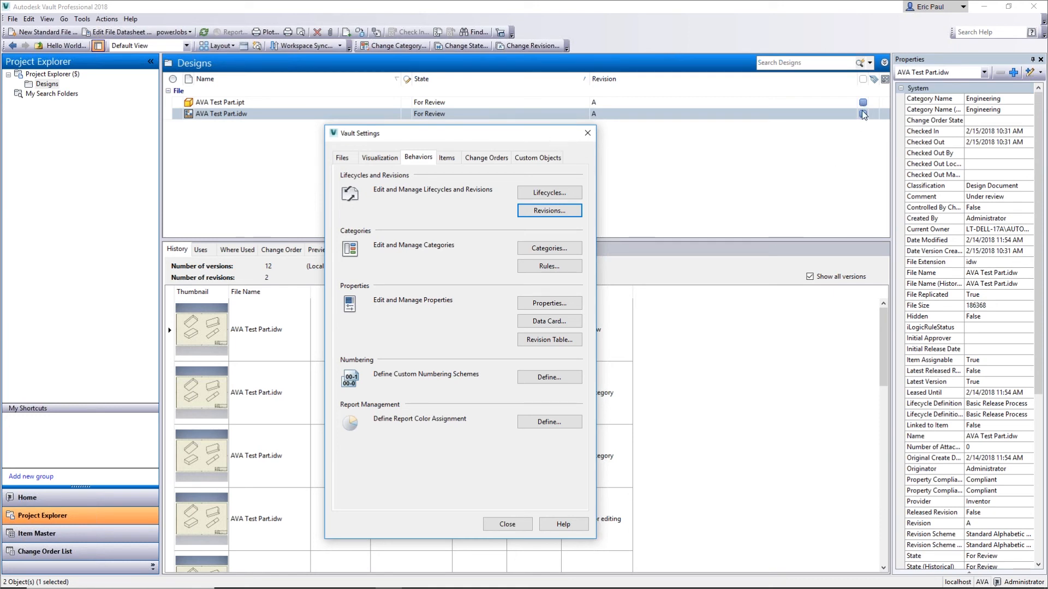
left_click_drag(501, 132, 521, 132)
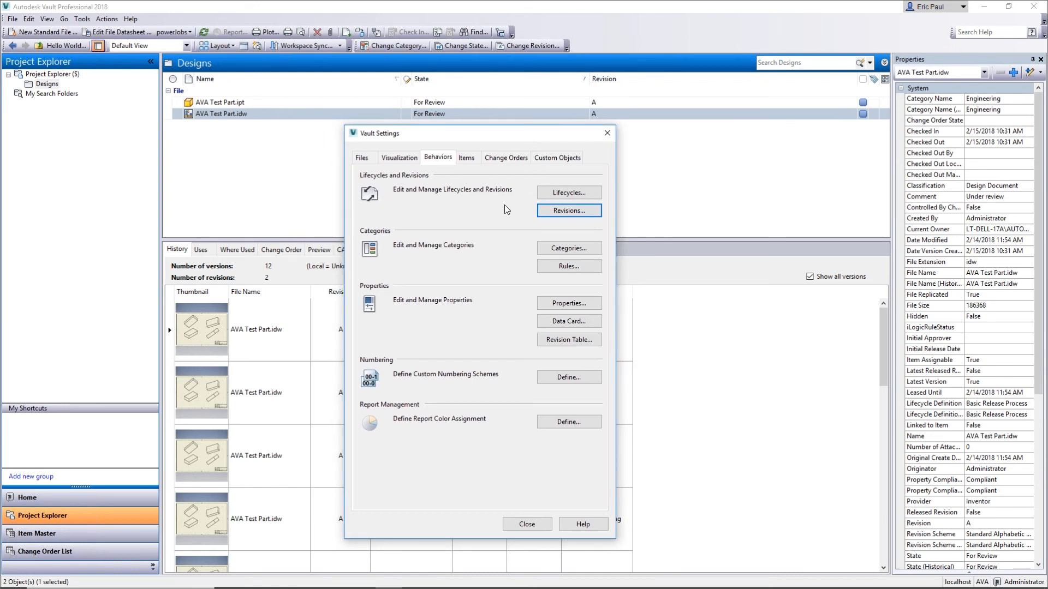
View the file category assignment rules, close Vault Settings, and switch to the PowerPoint slide show.
left_click(545, 267)
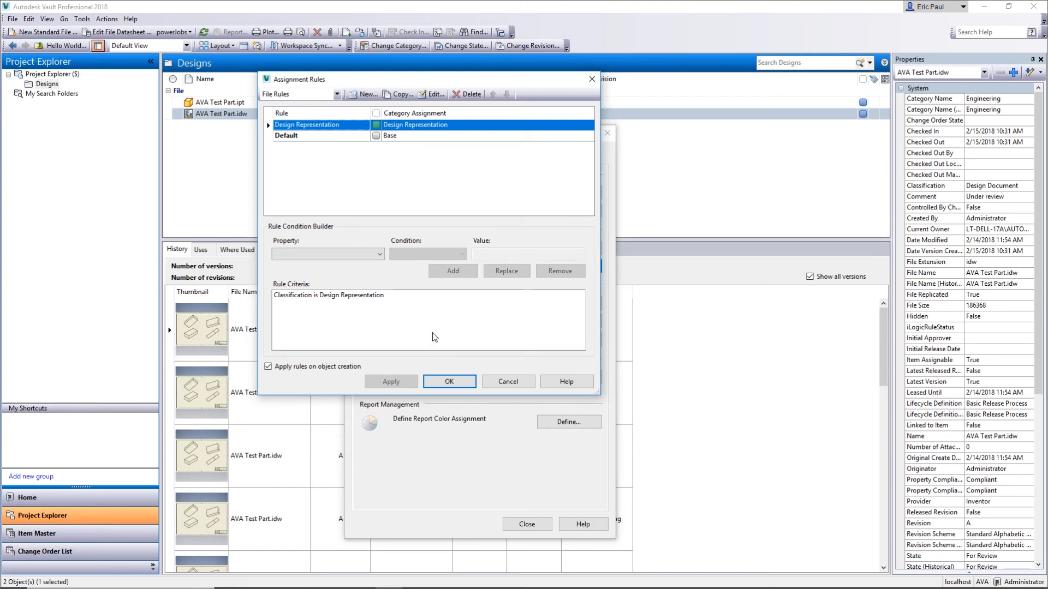
left_click(490, 382)
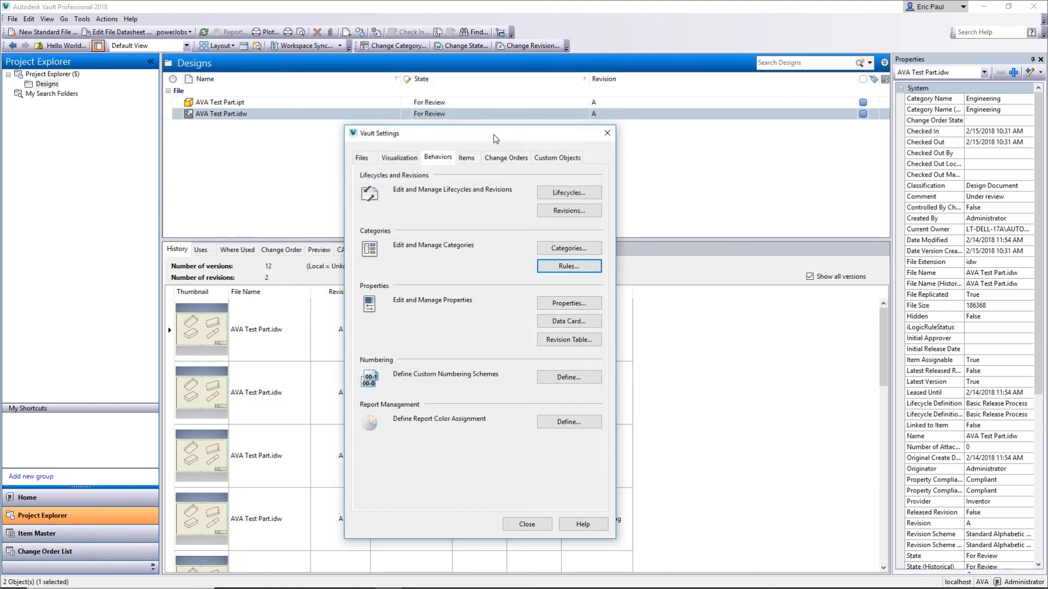
left_click(607, 132)
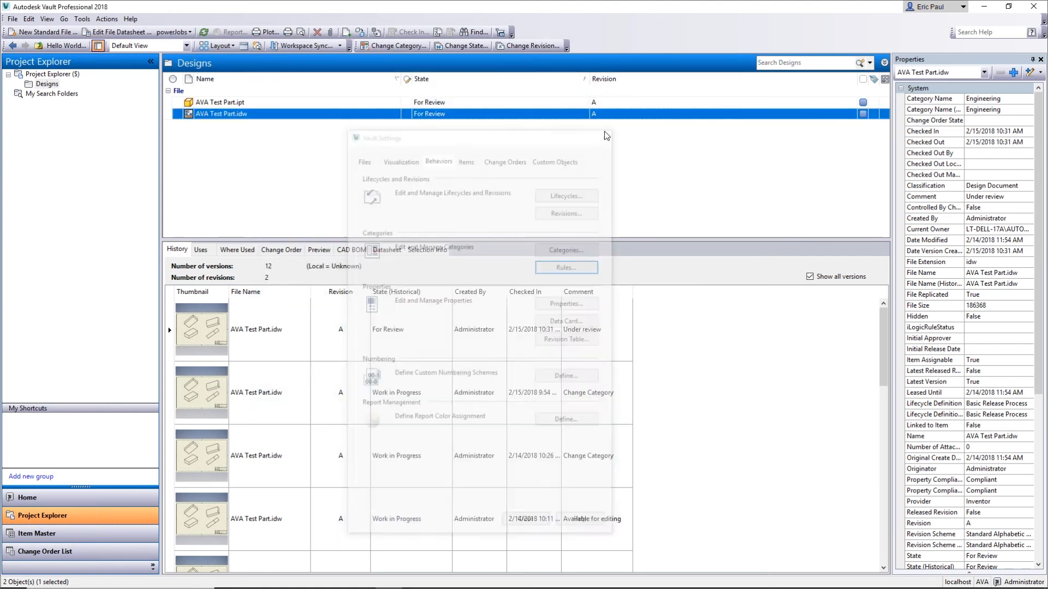
key("alt+Tab")
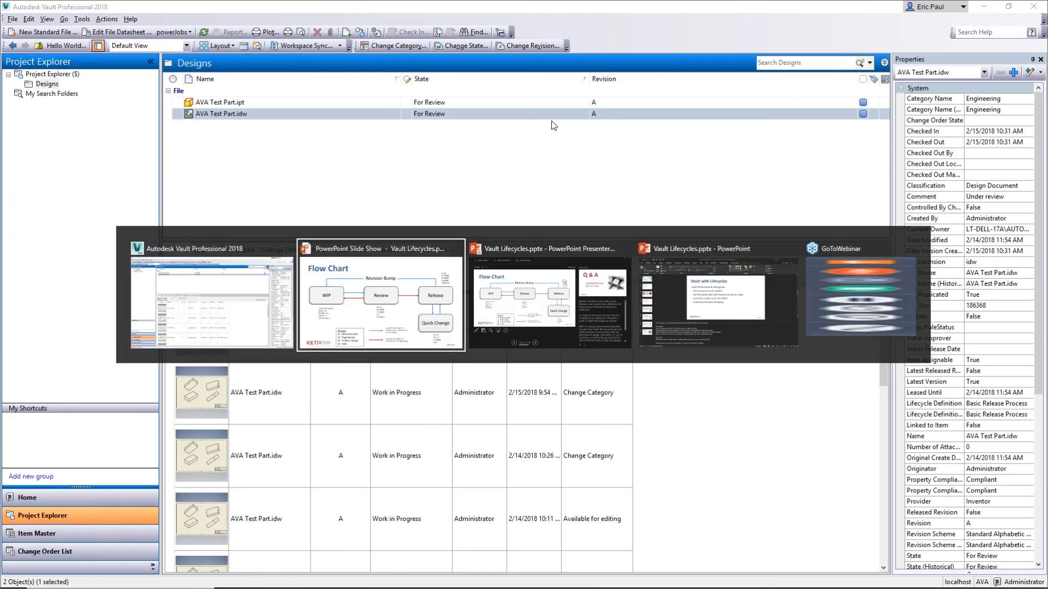